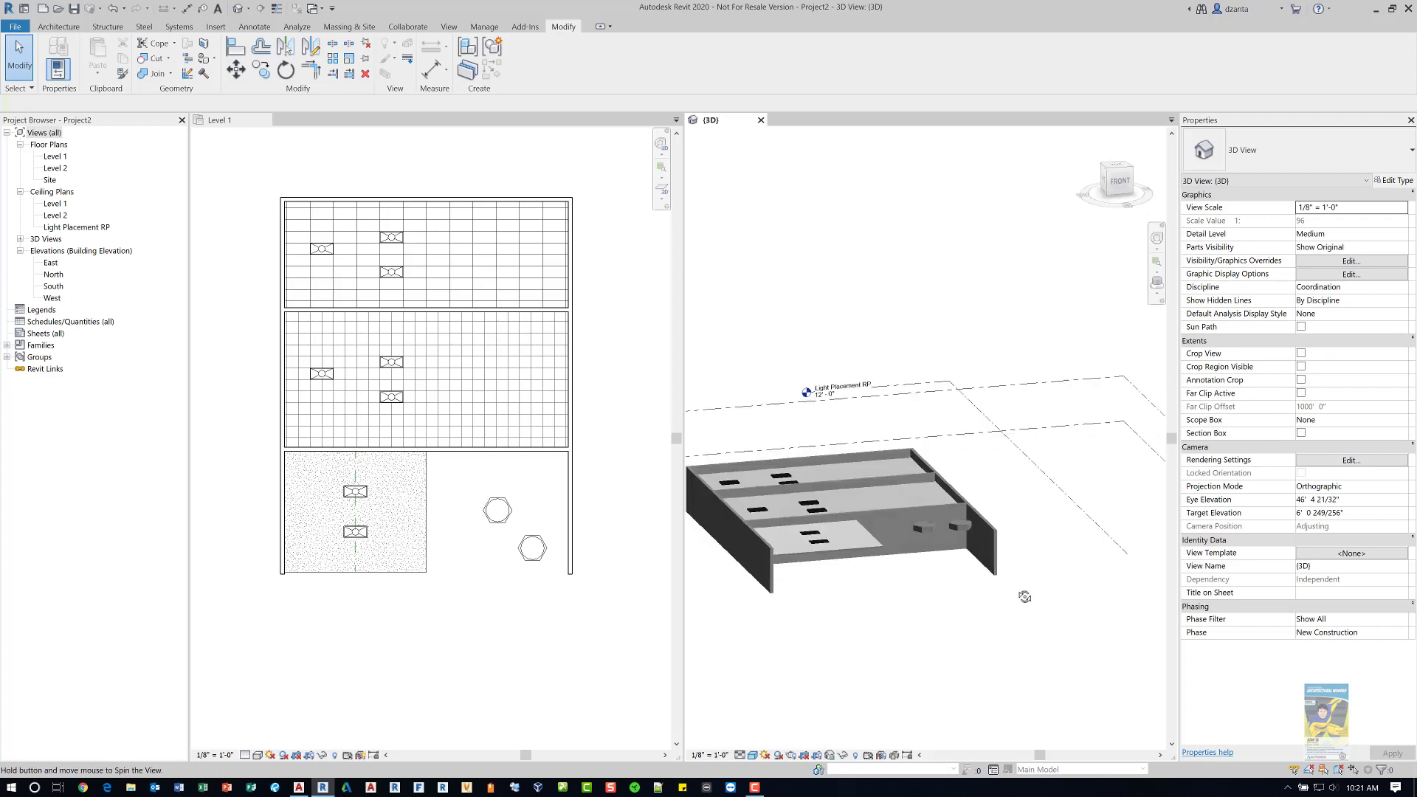
Close the 3D view so only the Level 1 ceiling plan stays open, and inspect the 2' x 4' ACT ceiling.
scroll(962, 582, up, 3)
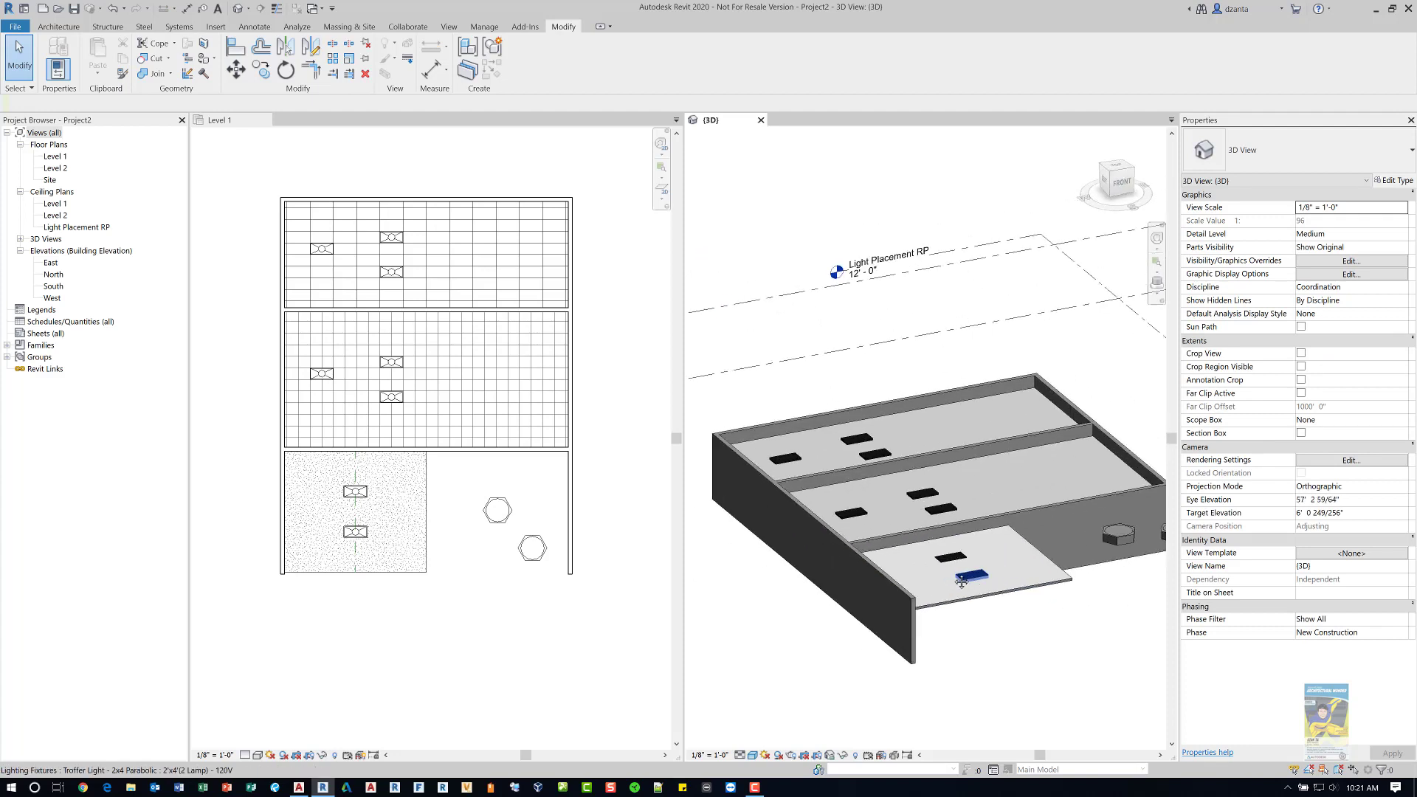
click(240, 250)
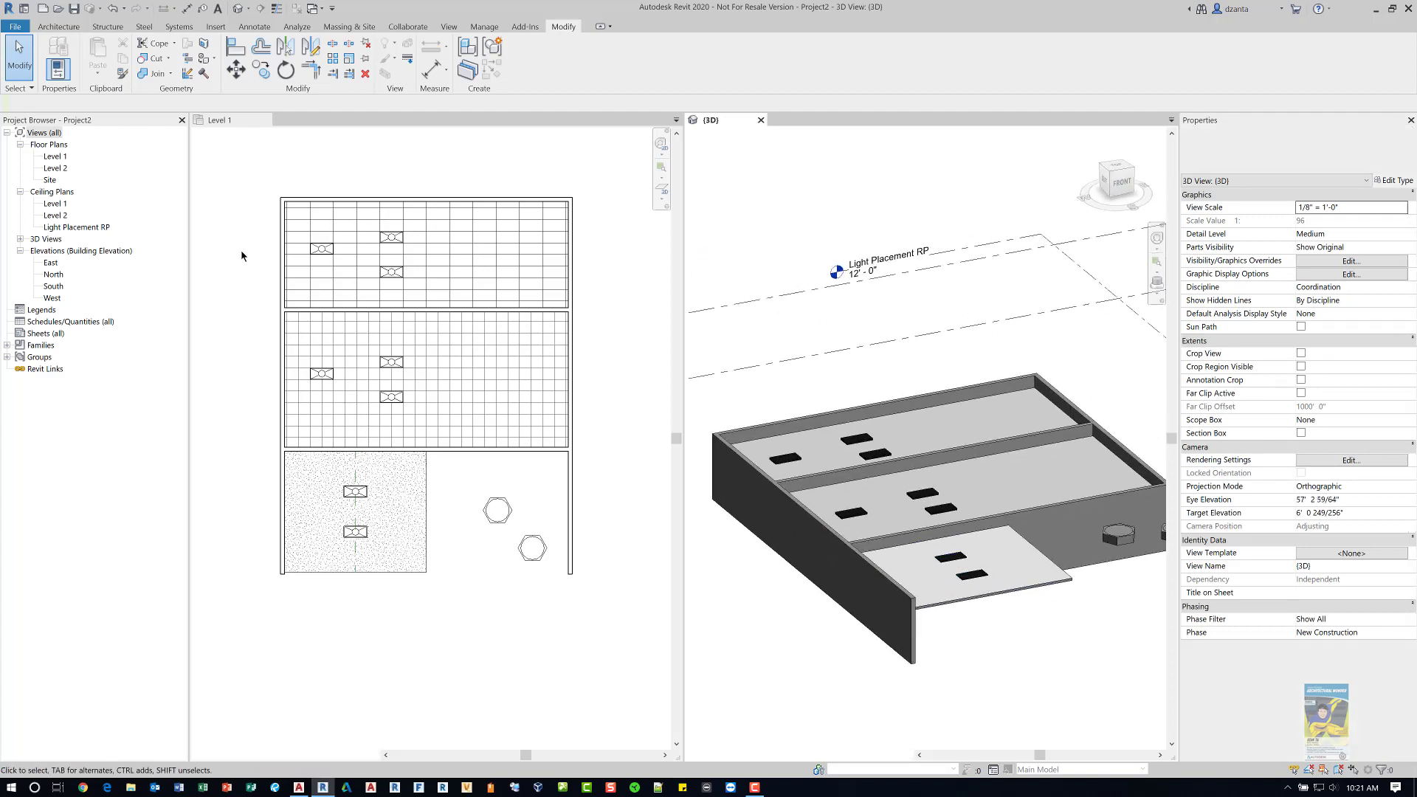
scroll(251, 241, up, 3)
middle_drag(244, 238, 215, 251)
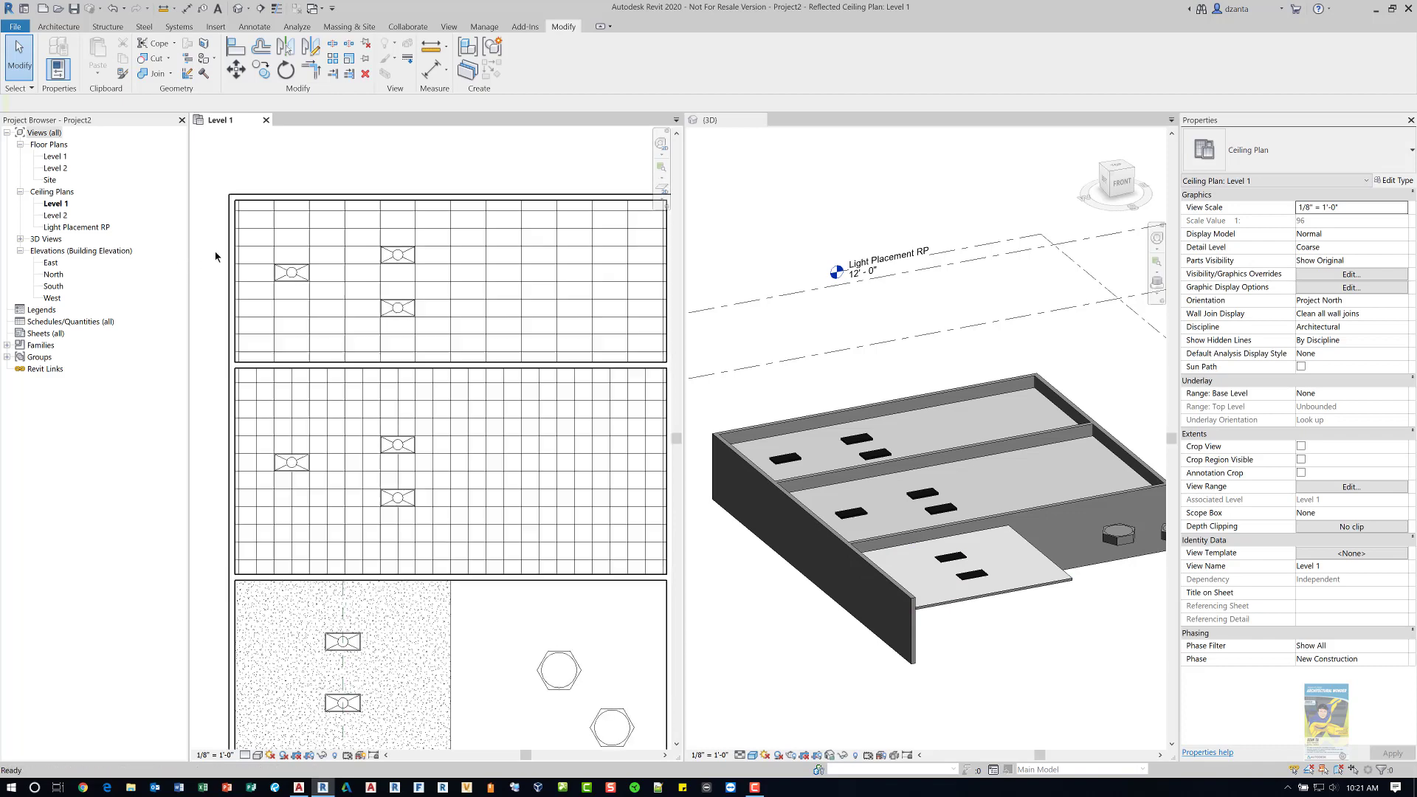
click(760, 120)
middle_drag(601, 214, 922, 324)
click(766, 254)
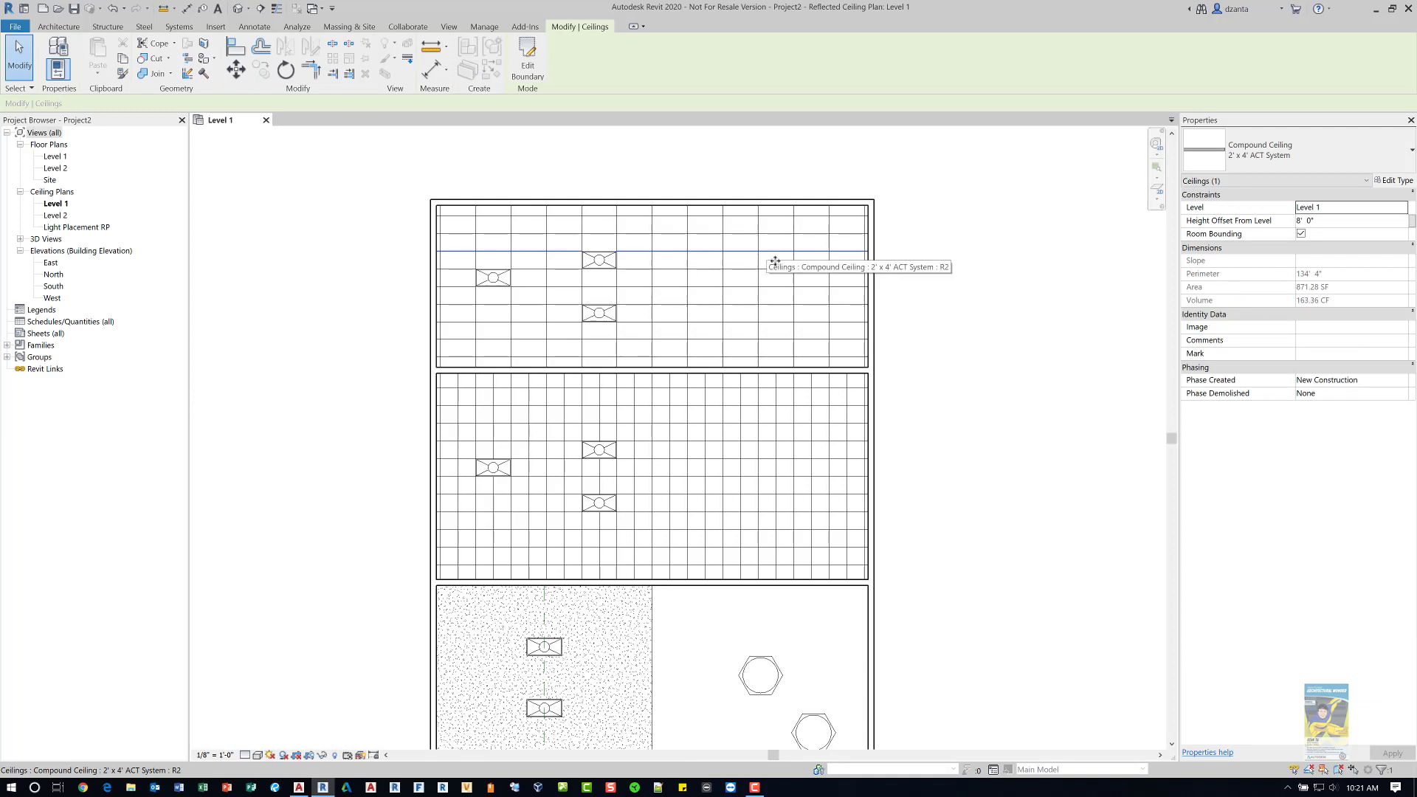
click(927, 354)
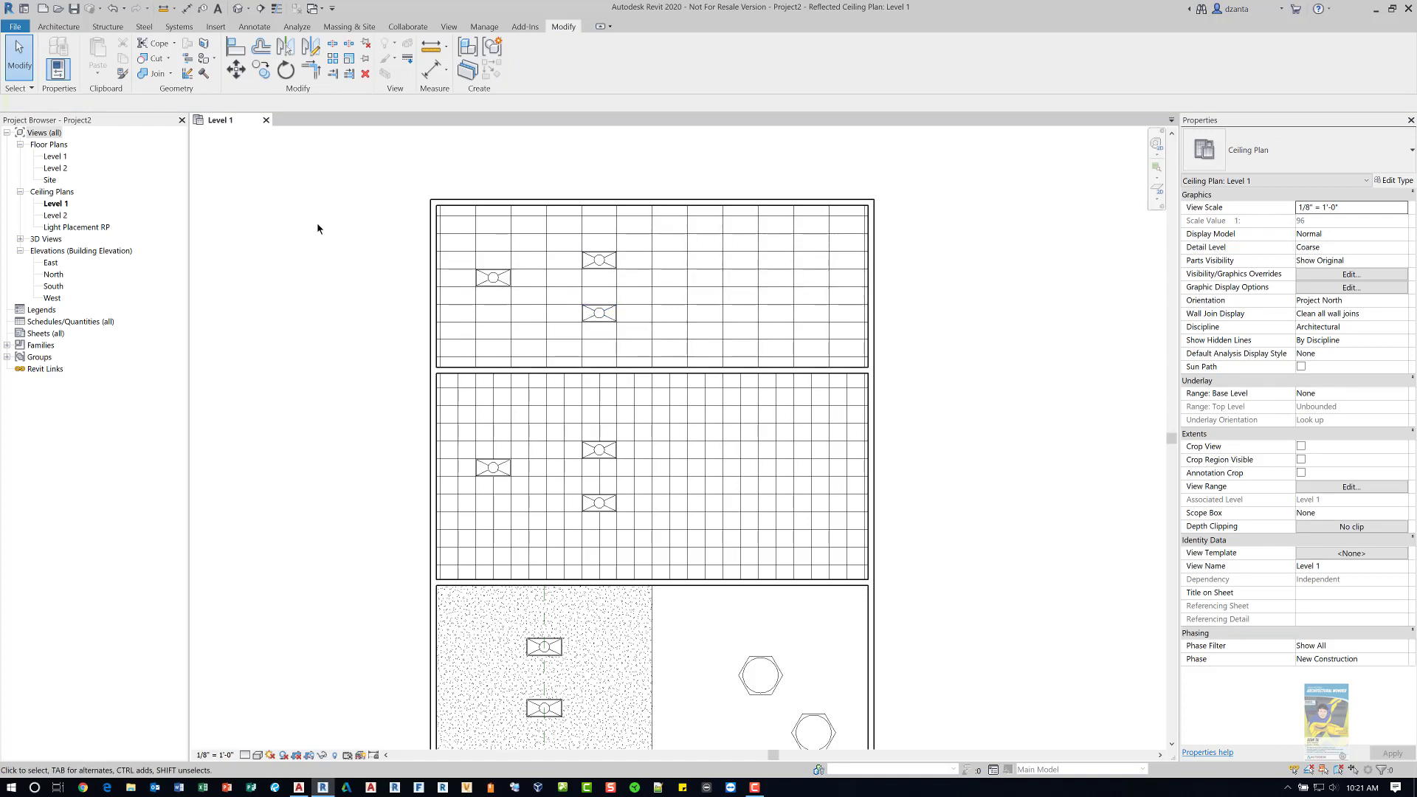
Load the Troffer Light - 2x2 Parabolic family as a component from the Imperial Library's Lighting > Architectural > Internal folder.
click(59, 26)
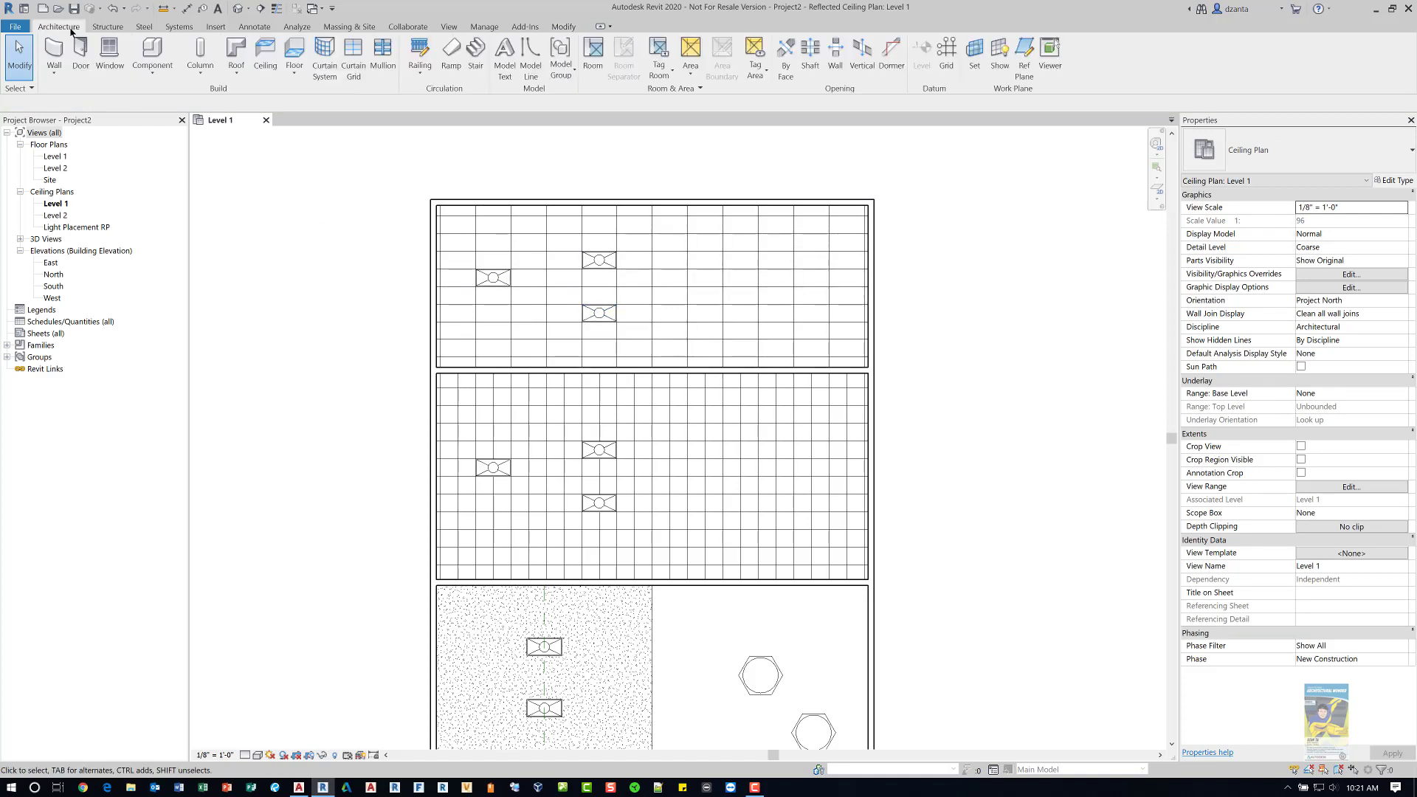
click(146, 52)
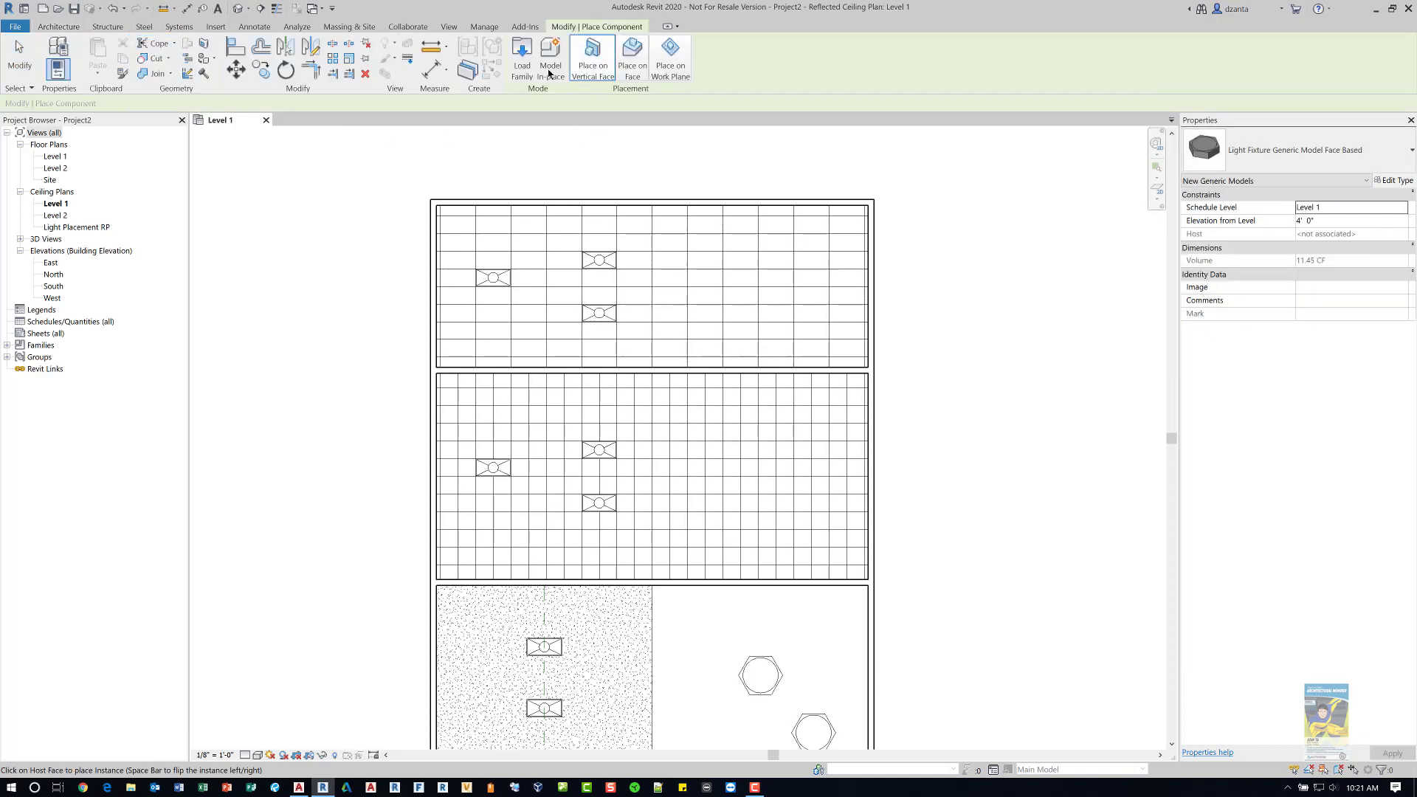
click(523, 67)
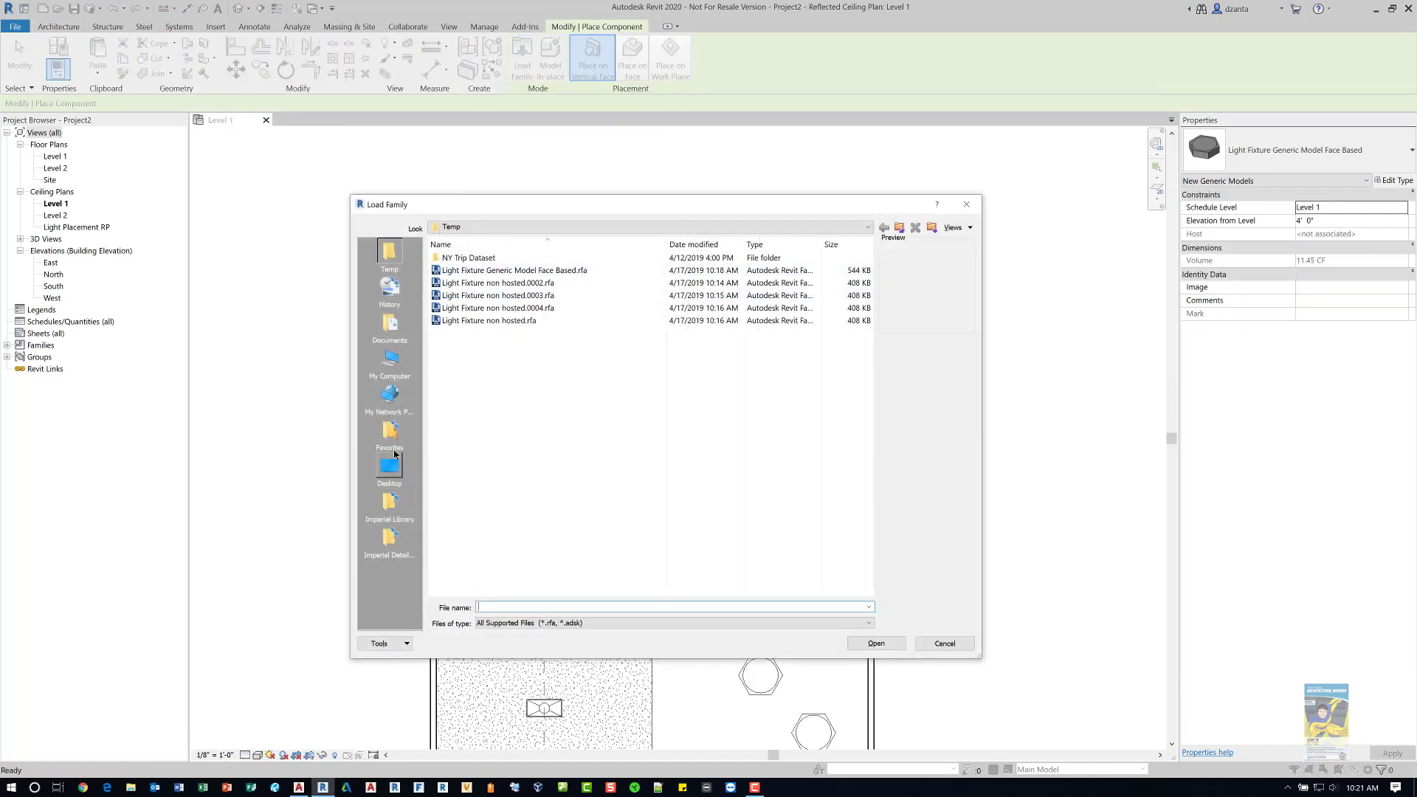
click(392, 502)
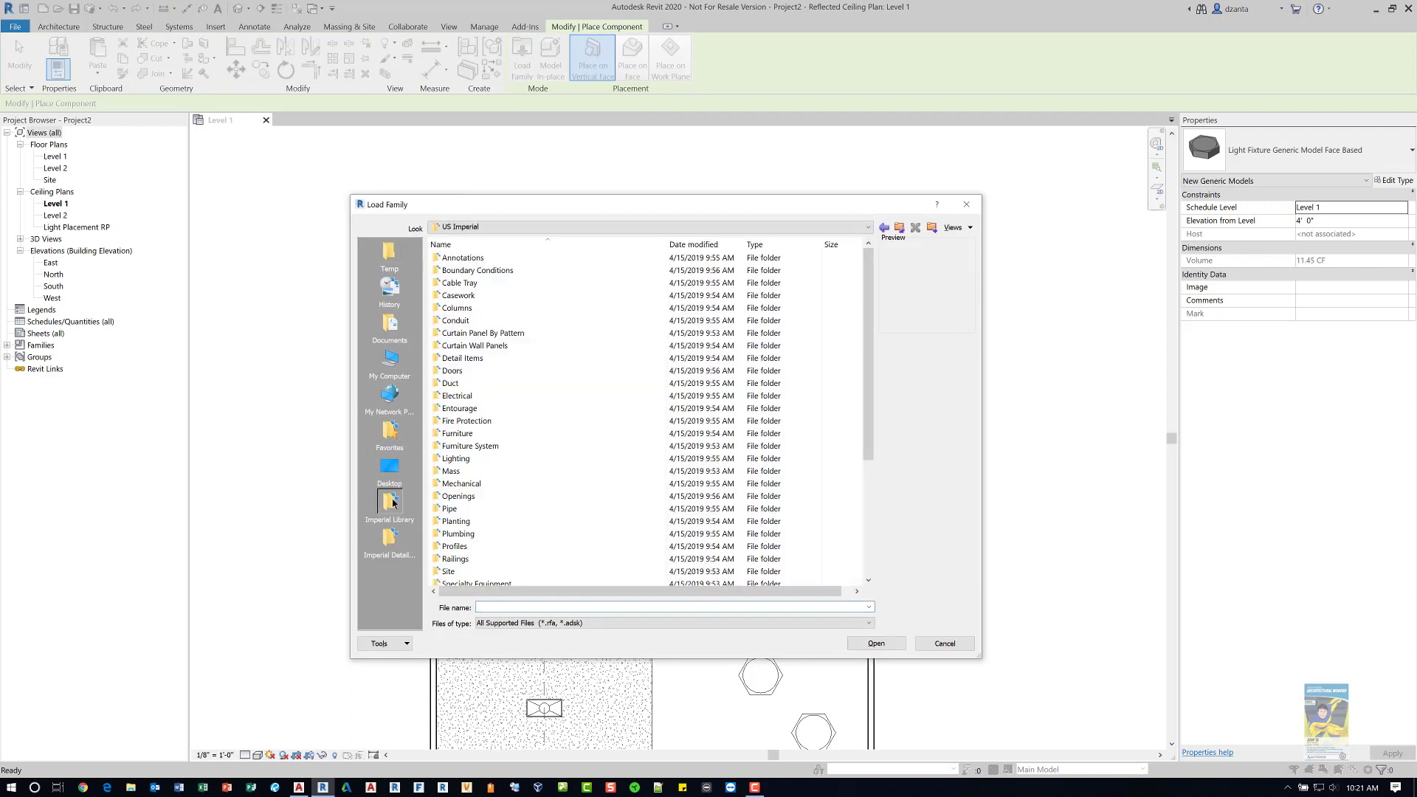
double_click(470, 459)
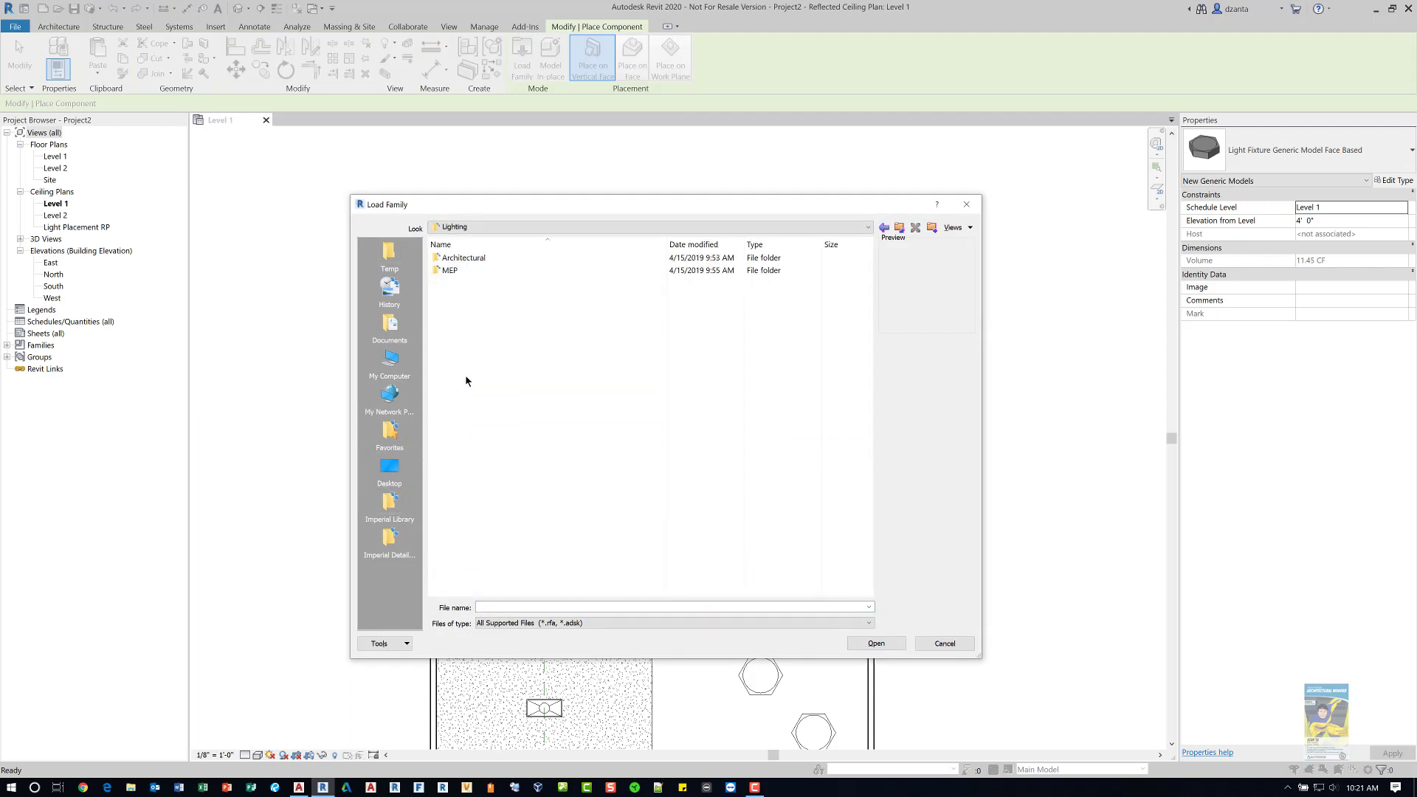
double_click(467, 259)
double_click(466, 269)
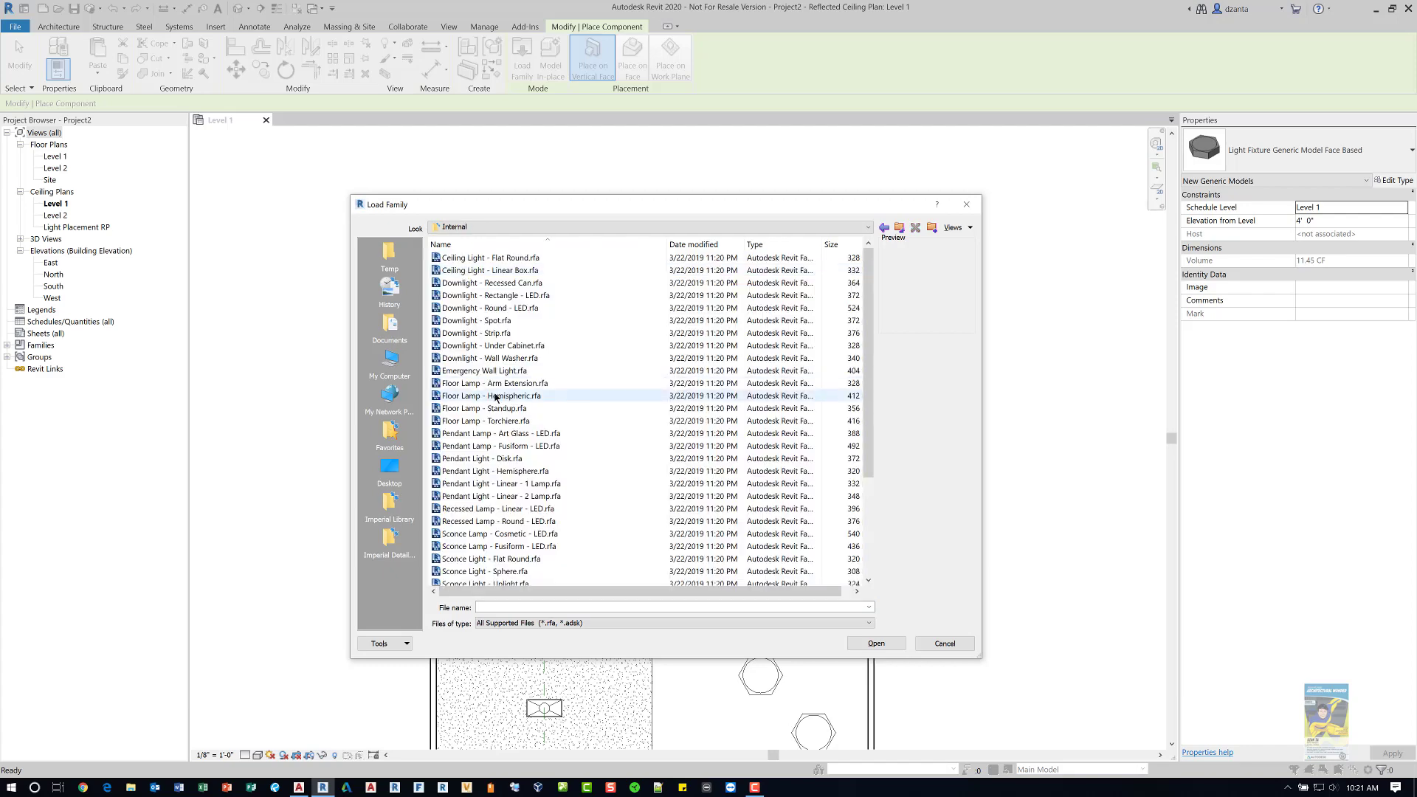
scroll(506, 442, down, 3)
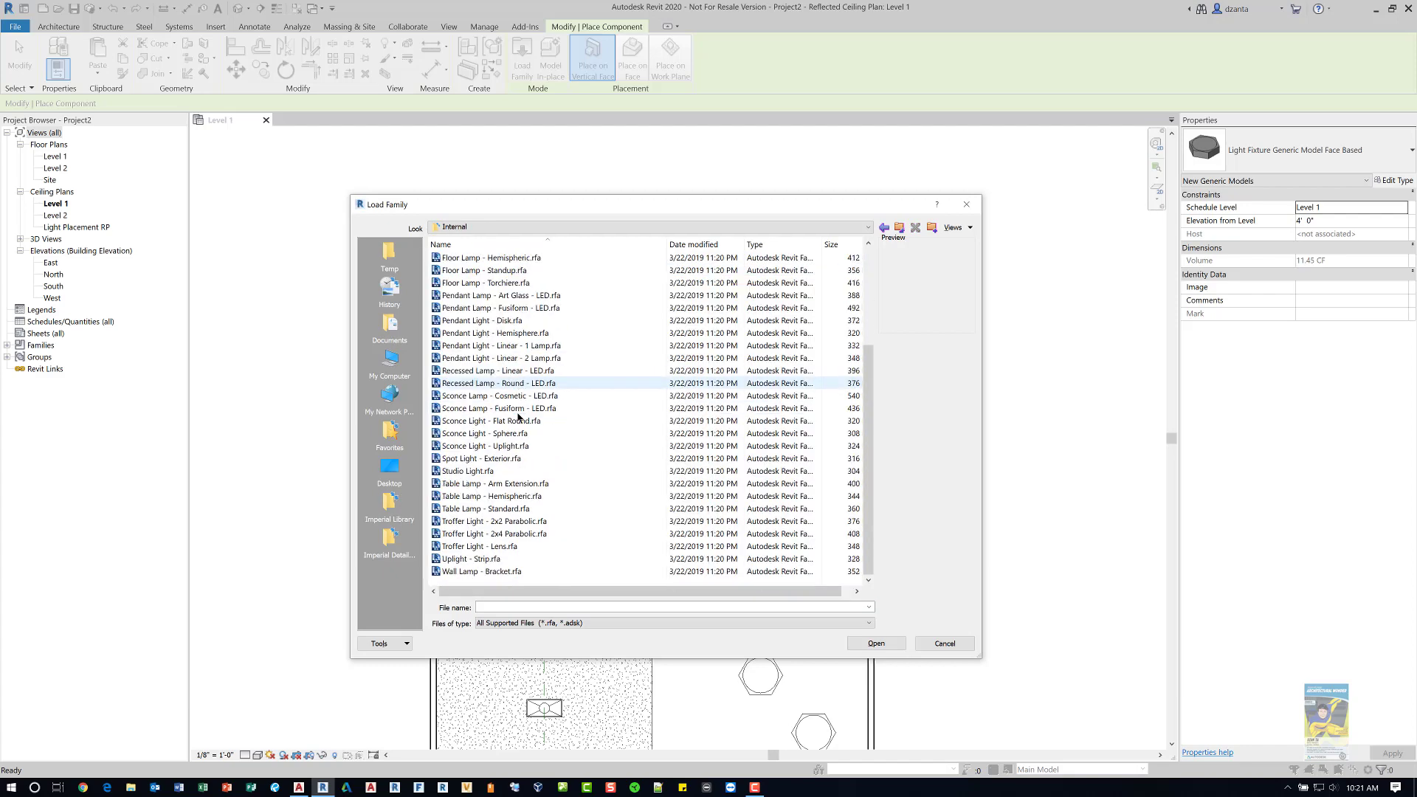
click(511, 522)
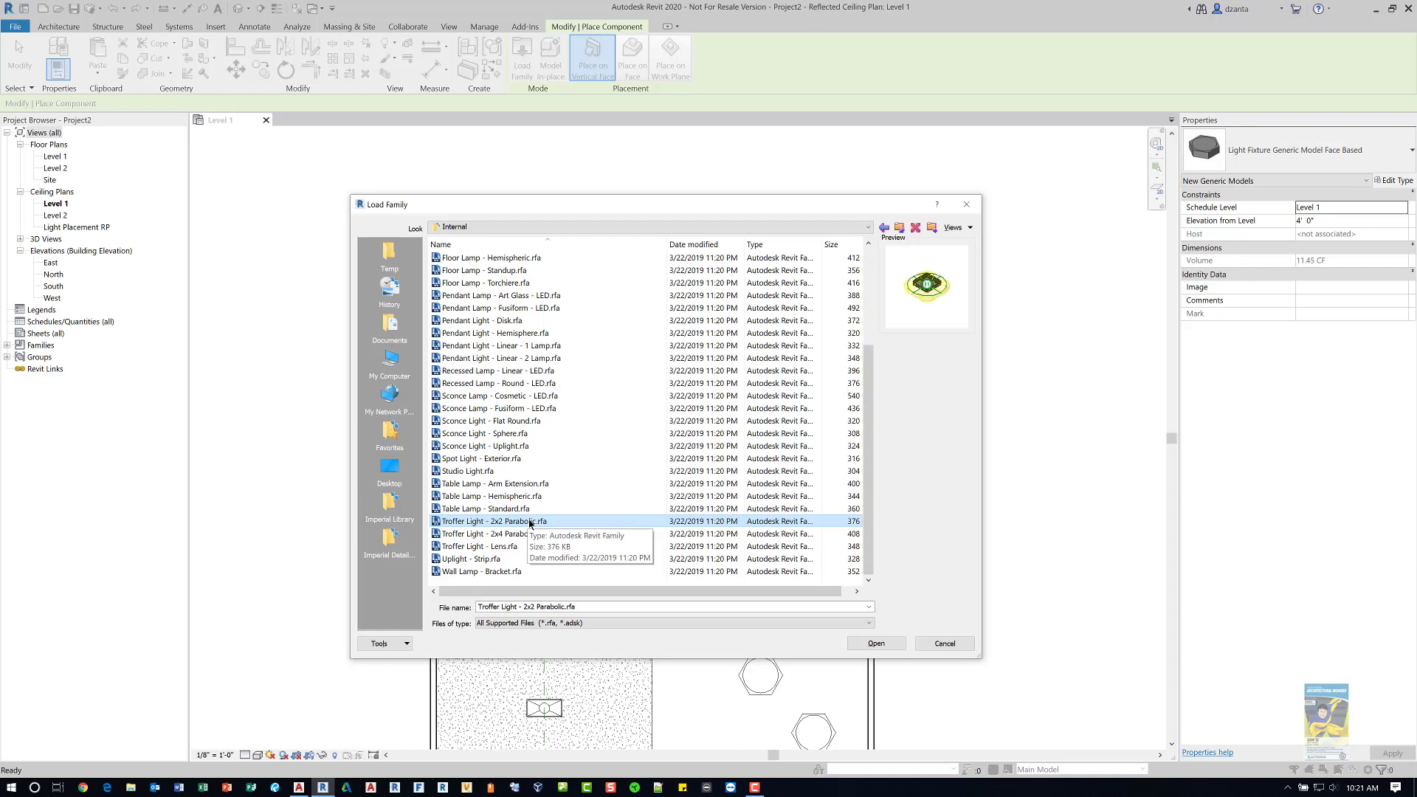
click(878, 644)
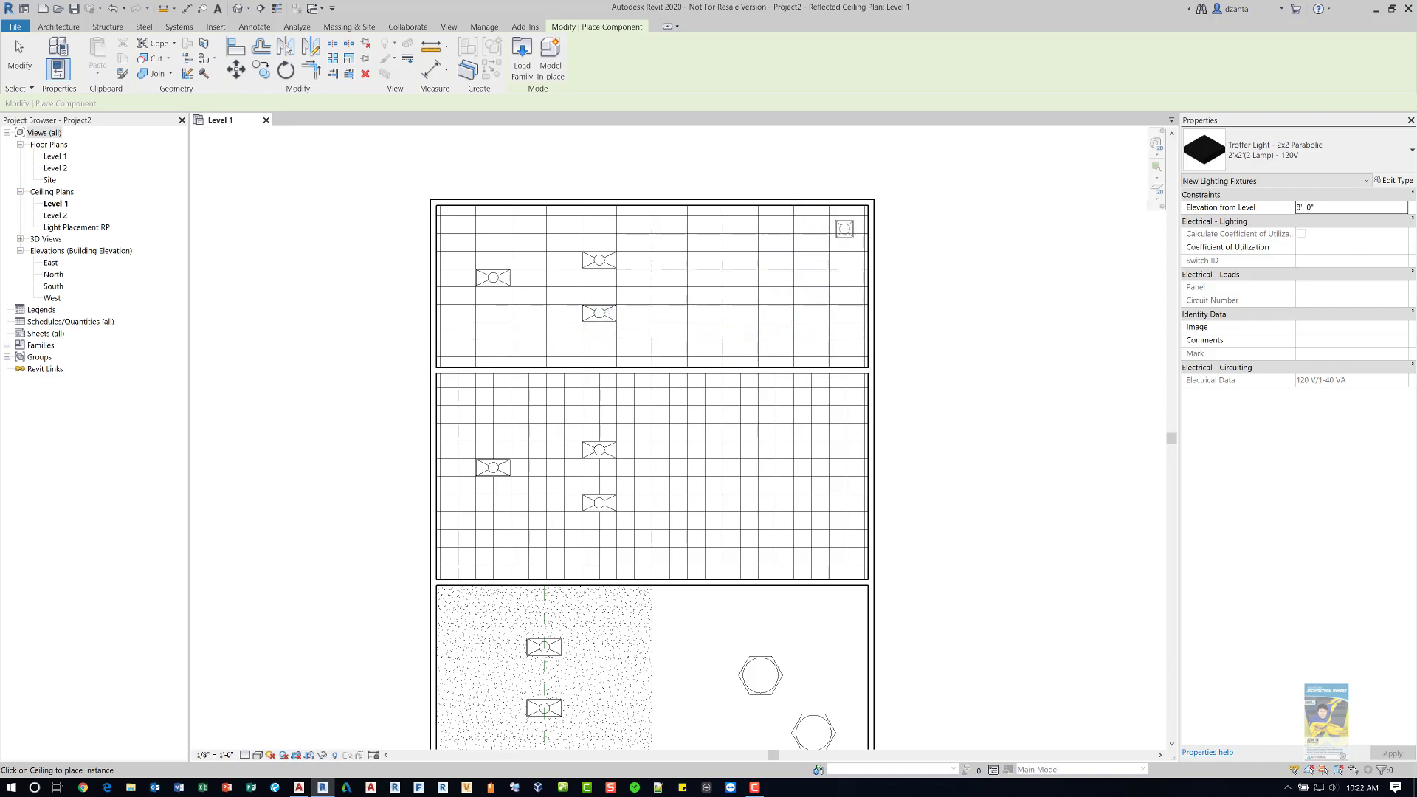
Place one 2x2 parabolic troffer in each of the three ceilings: the 2' x 4' grid, the 2' x 2' grid and the stippled one.
click(845, 228)
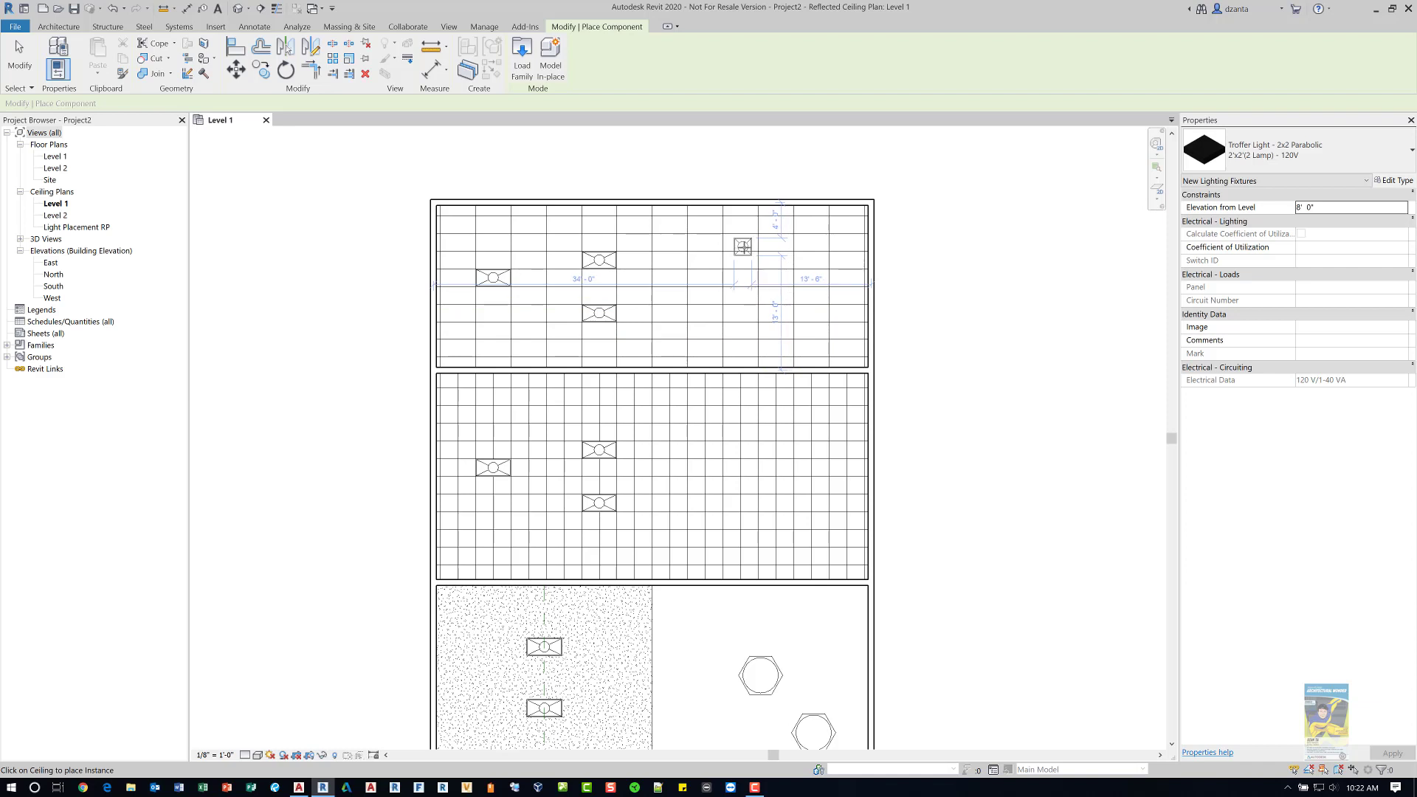
click(743, 246)
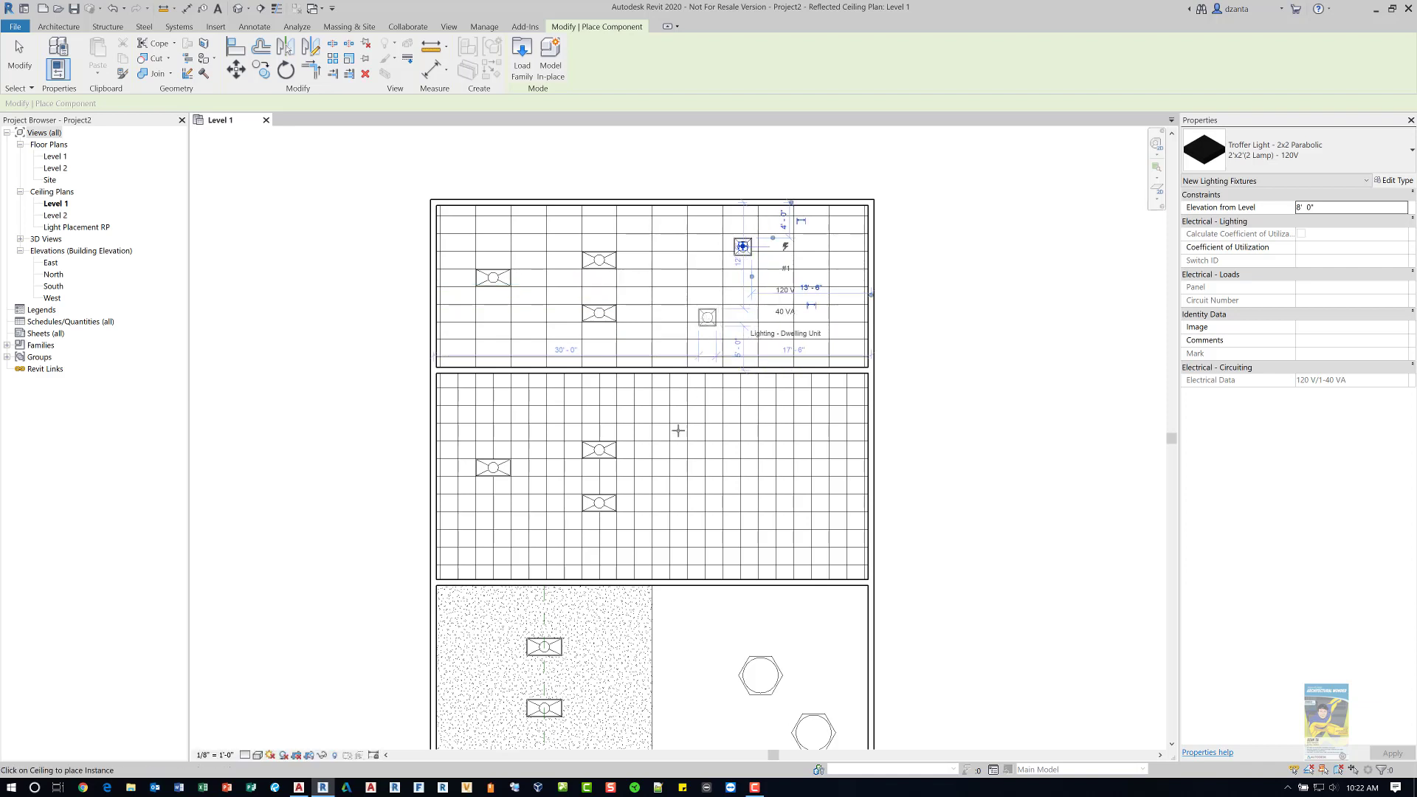
click(698, 441)
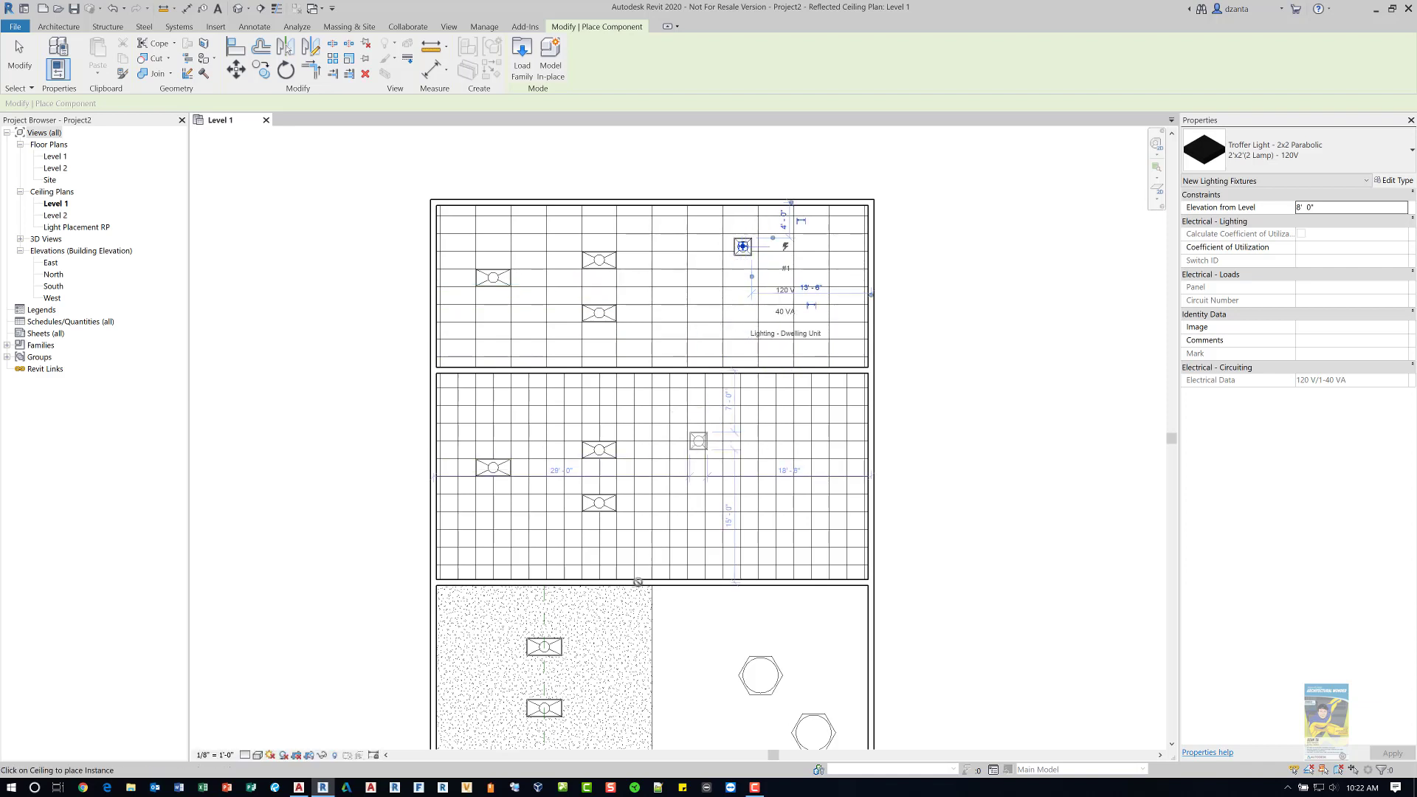
click(614, 613)
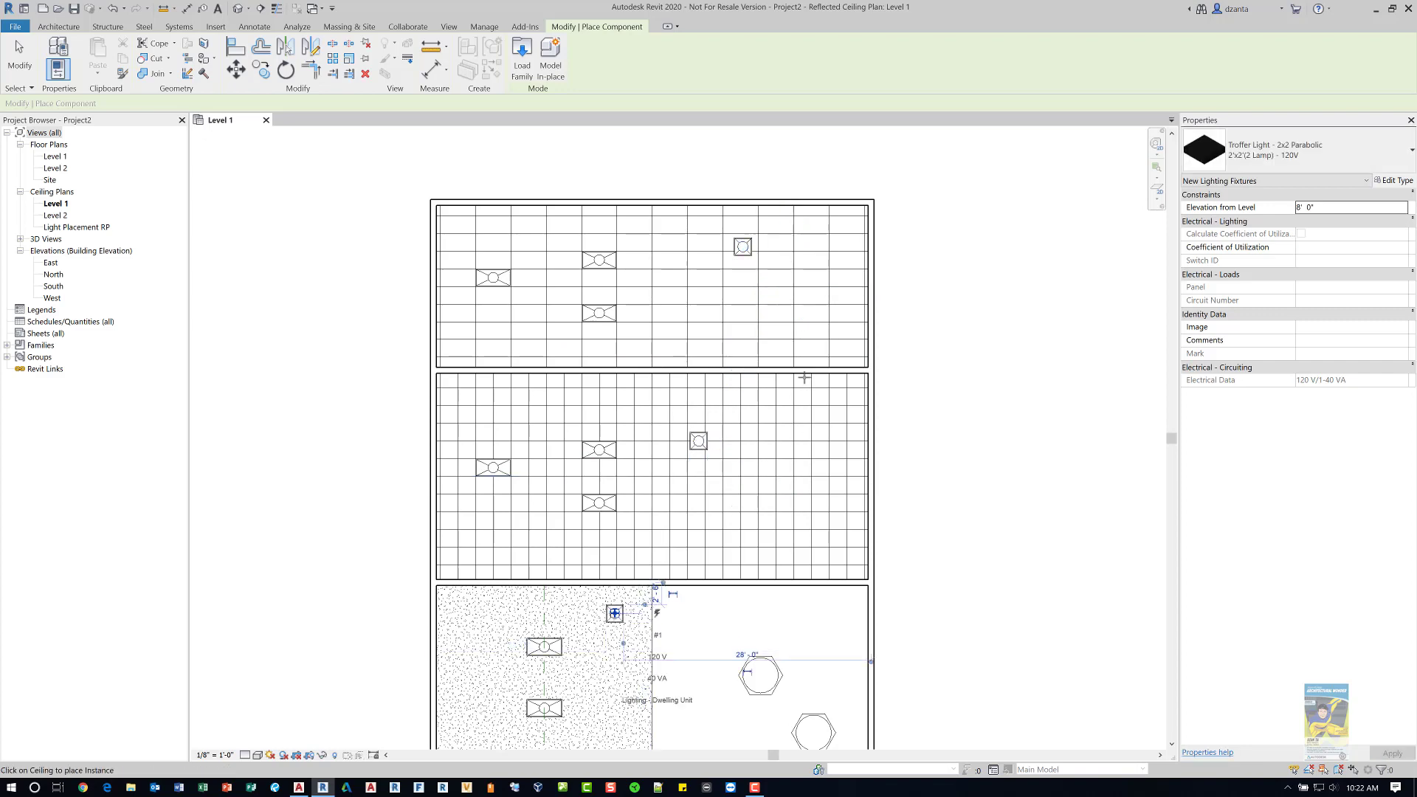
click(22, 61)
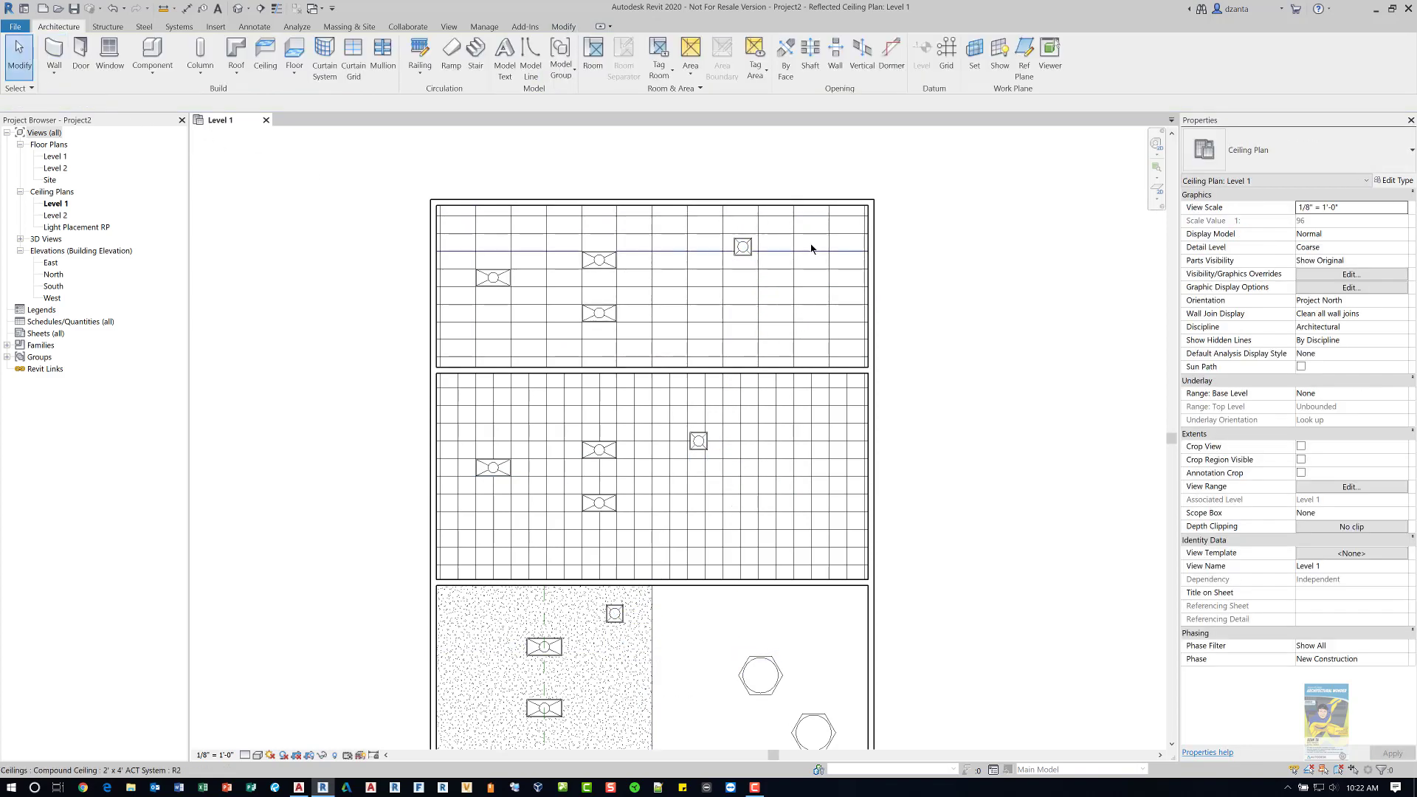
Align the 2x2 troffer in the 2' x 4' grid ceiling to the nearby vertical and horizontal grid lines.
key(a)
key(l)
scroll(799, 241, up, 3)
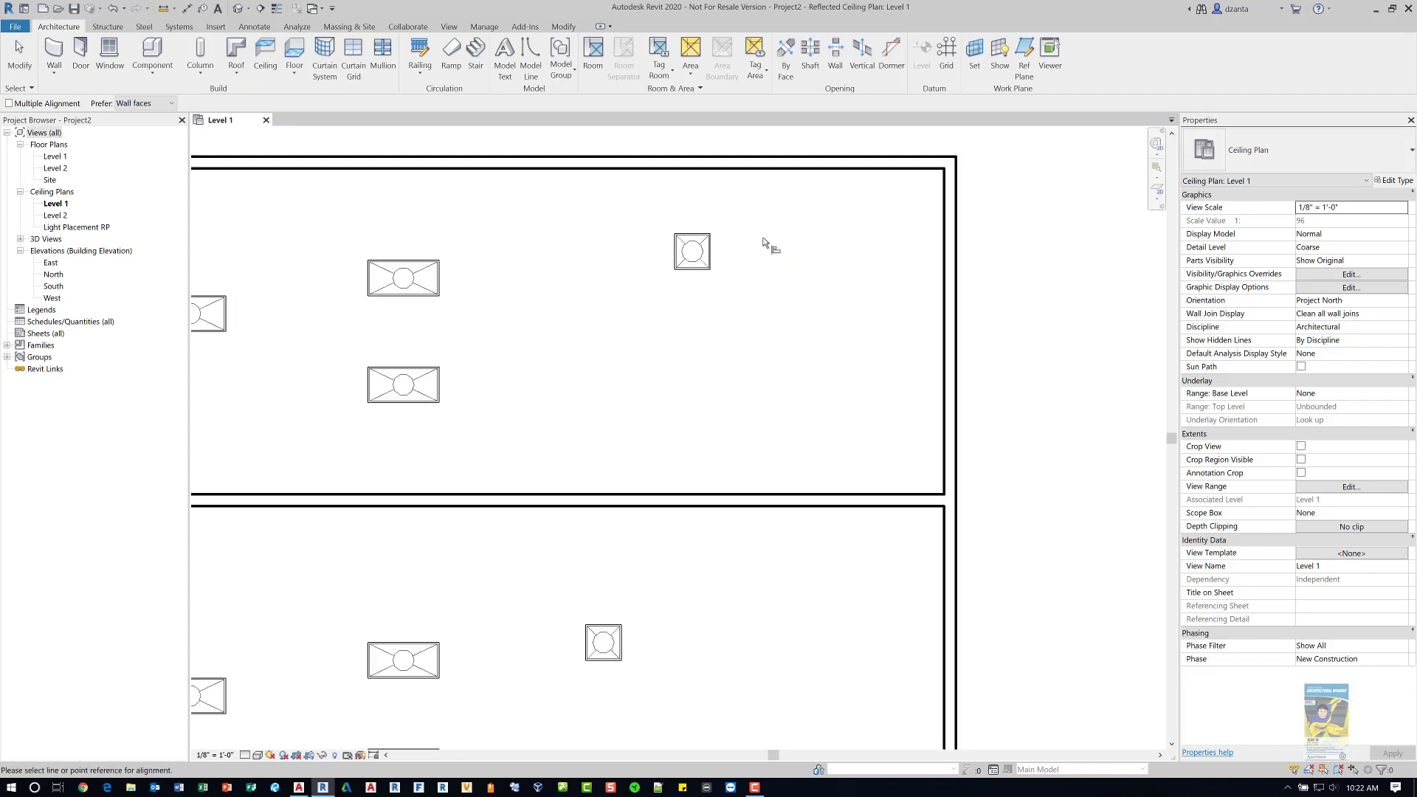
click(724, 246)
click(710, 250)
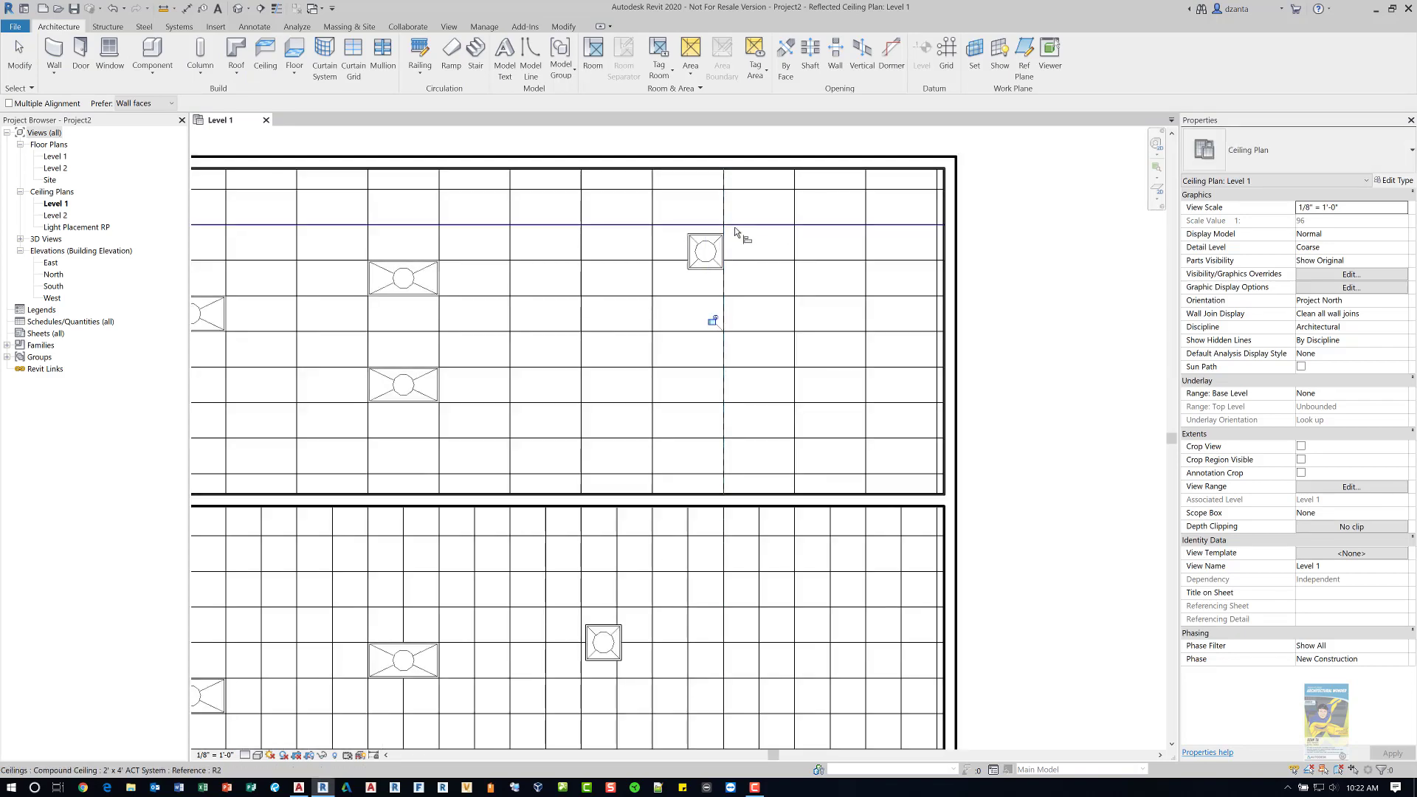
Align the 2x2 troffer in the 2' x 2' grid ceiling to the grid lines so it fits one tile.
scroll(753, 338, down, 4)
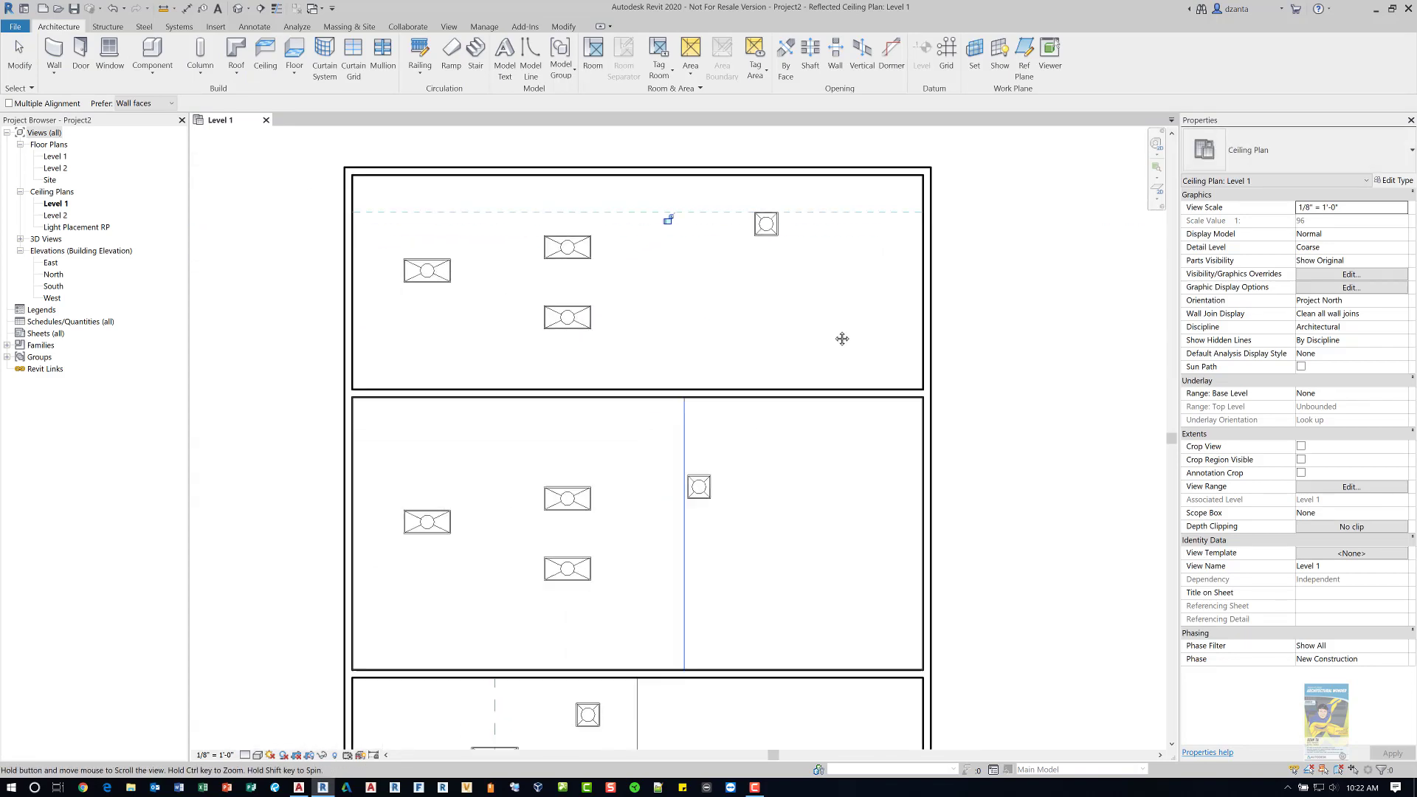
scroll(835, 351, up, 2)
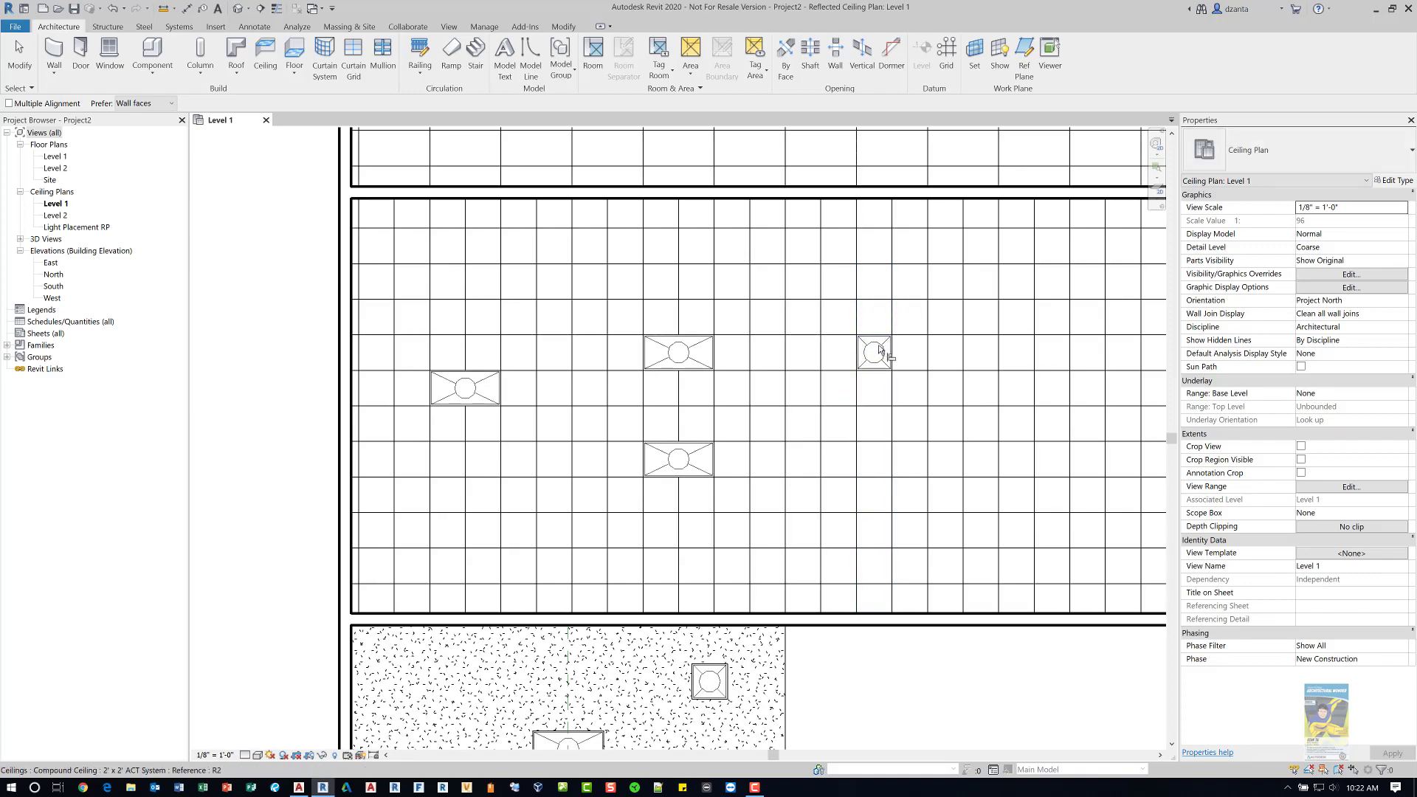
scroll(878, 347, down, 2)
middle_drag(898, 429, 816, 422)
scroll(816, 423, up, 3)
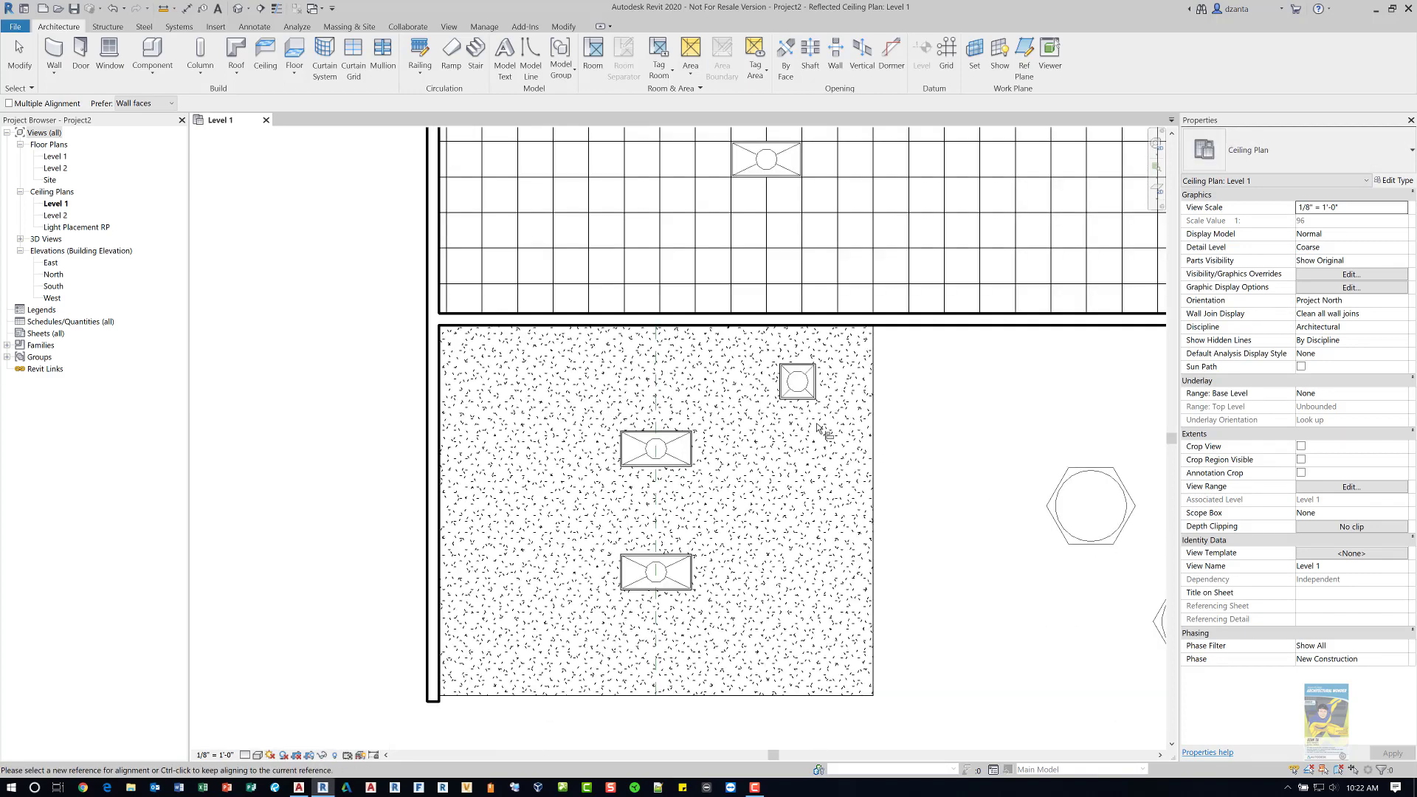
key(Escape)
key(Escape)
Align the left edge of the 2x2 troffer in the stippled ceiling with the vertical reference plane.
middle_drag(793, 495, 771, 453)
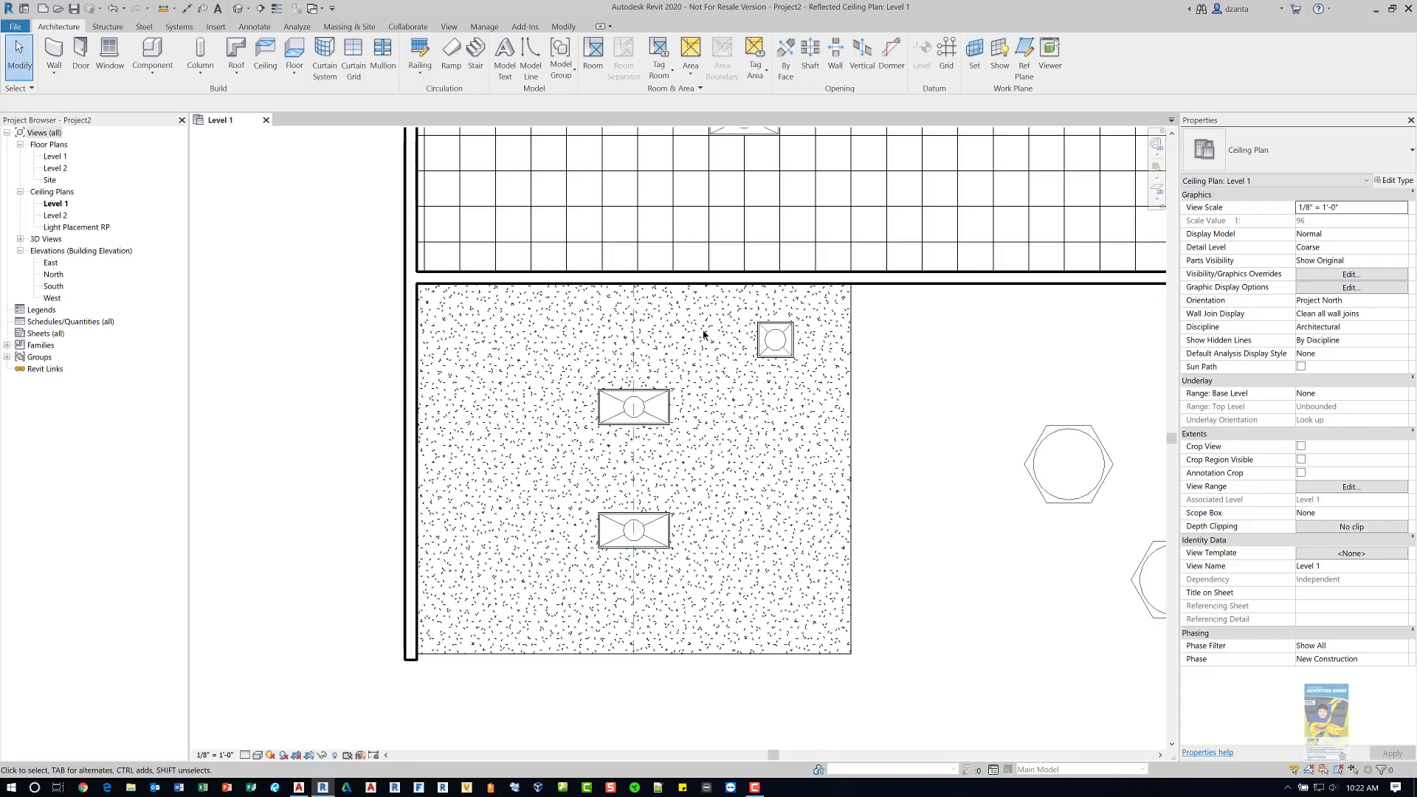
key(a)
key(l)
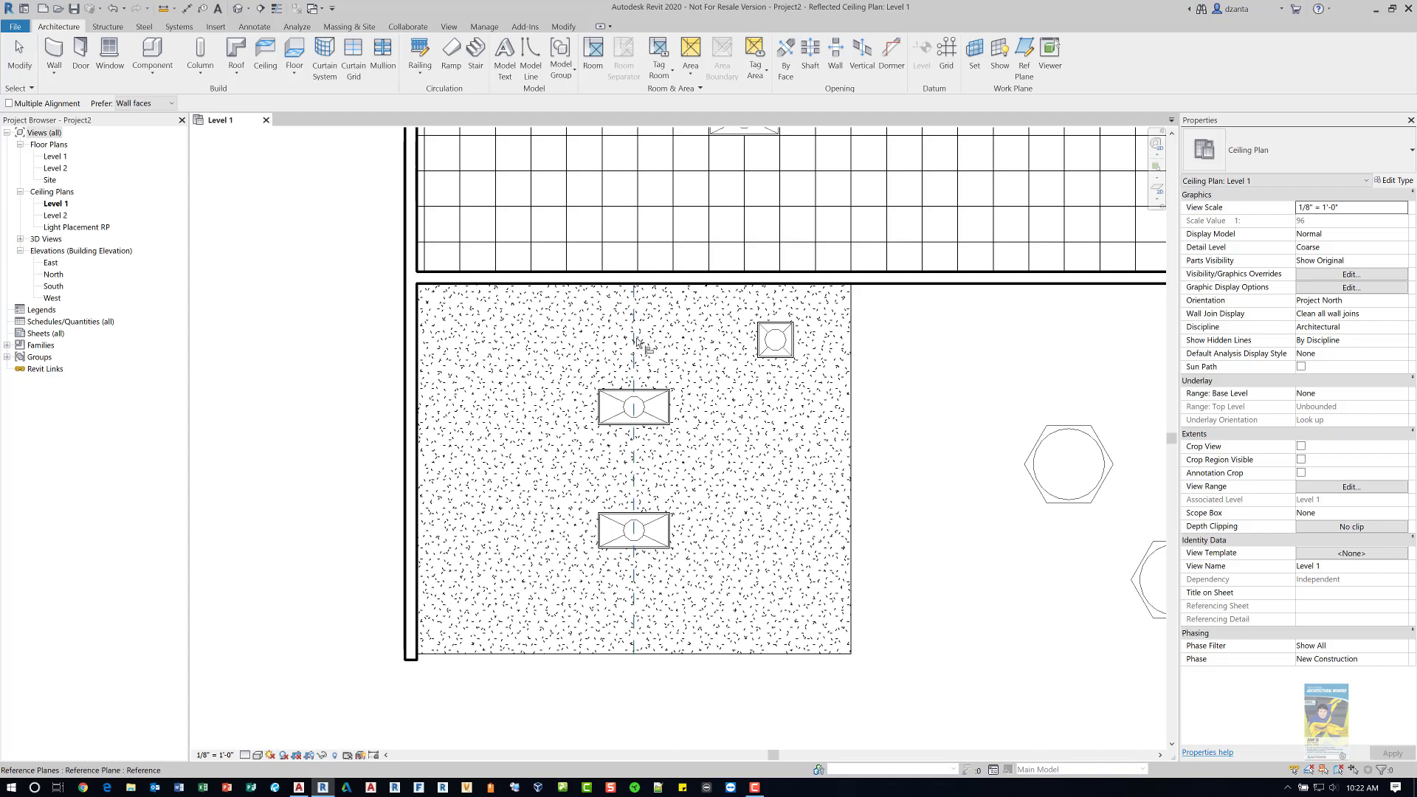
click(758, 341)
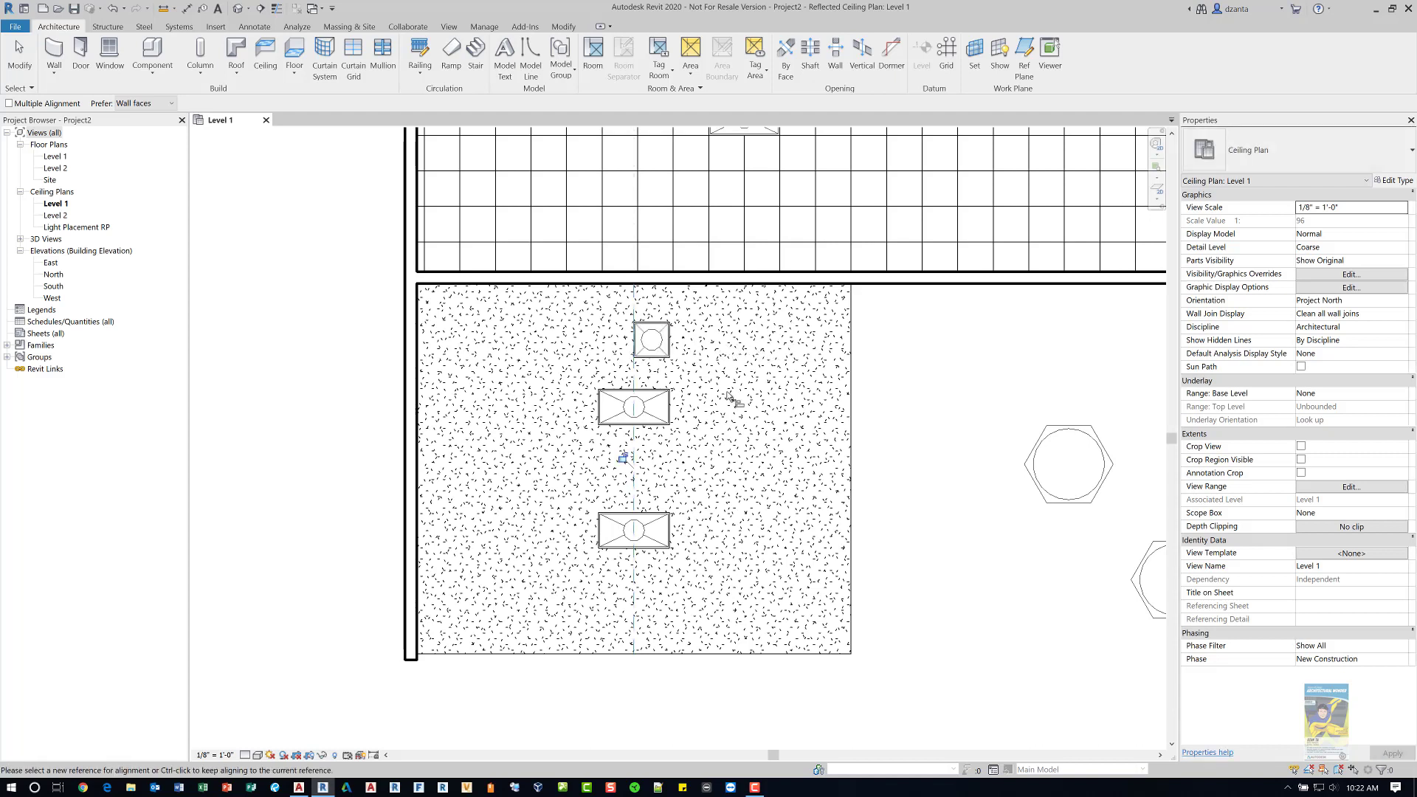
Align the center of the 2x2 troffer in the stippled ceiling with the vertical reference plane.
click(633, 478)
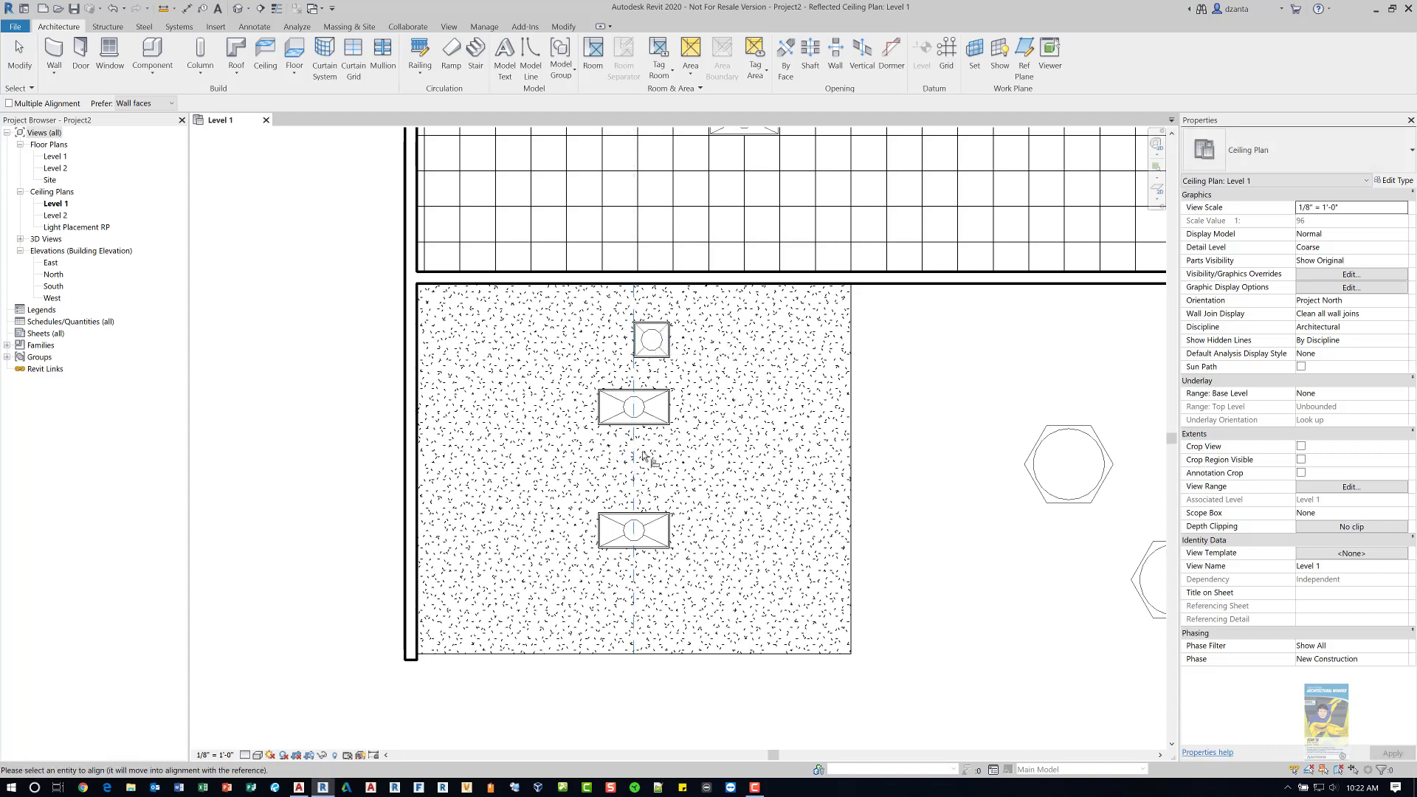
click(654, 342)
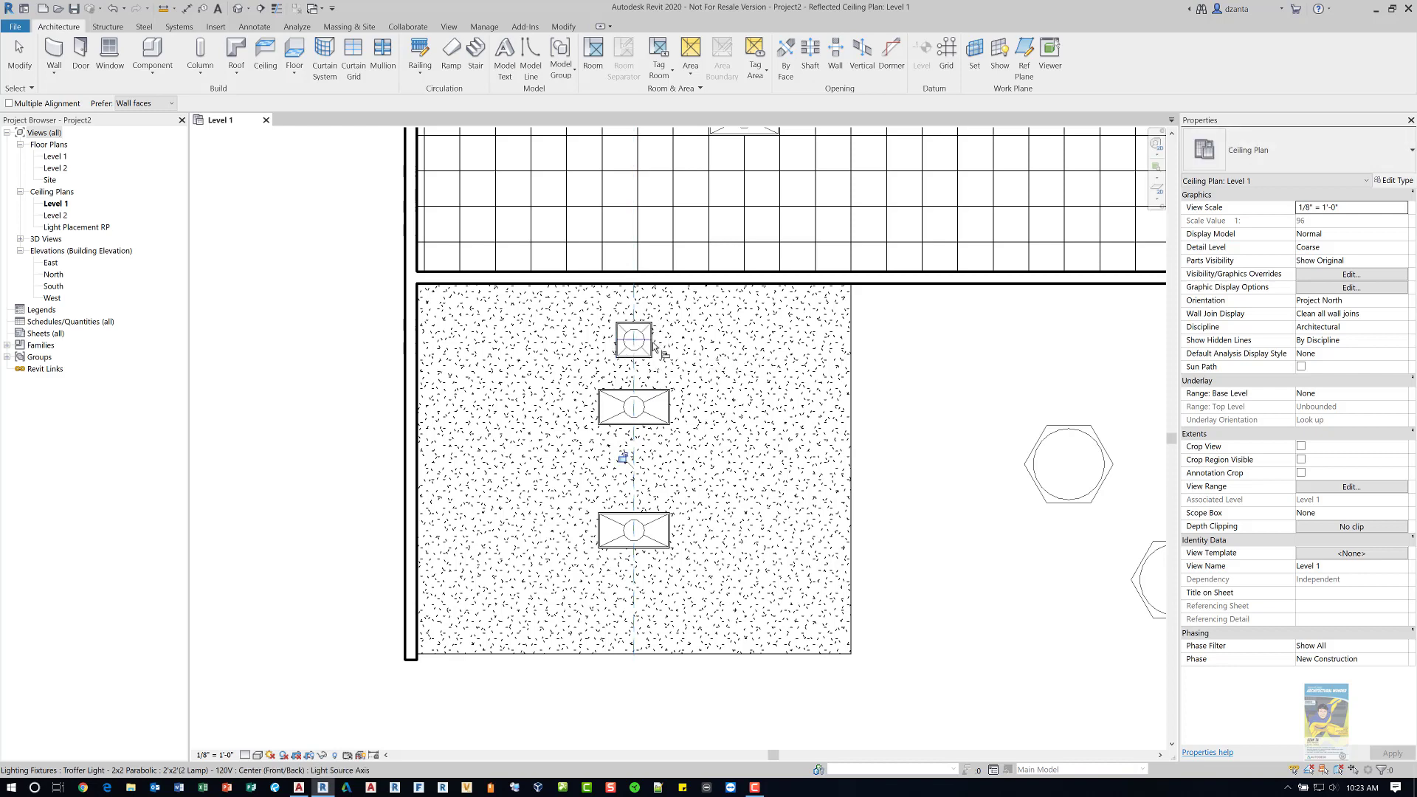
key(Escape)
key(Escape)
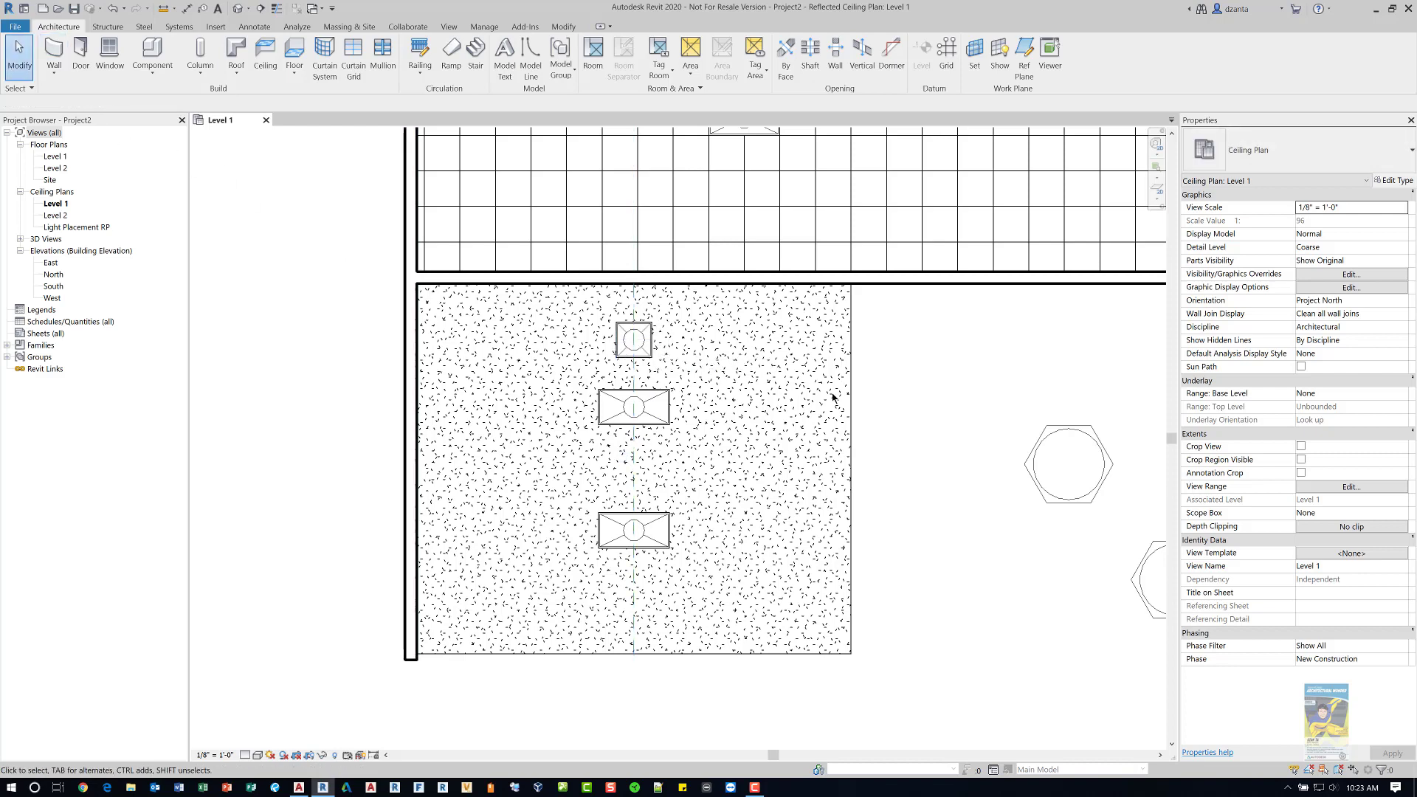
Browse the template files for a new family down to the generic model and lighting fixture templates, enlarging the file dialog.
scroll(870, 398, down, 2)
middle_drag(906, 419, 685, 458)
scroll(683, 450, down, 1)
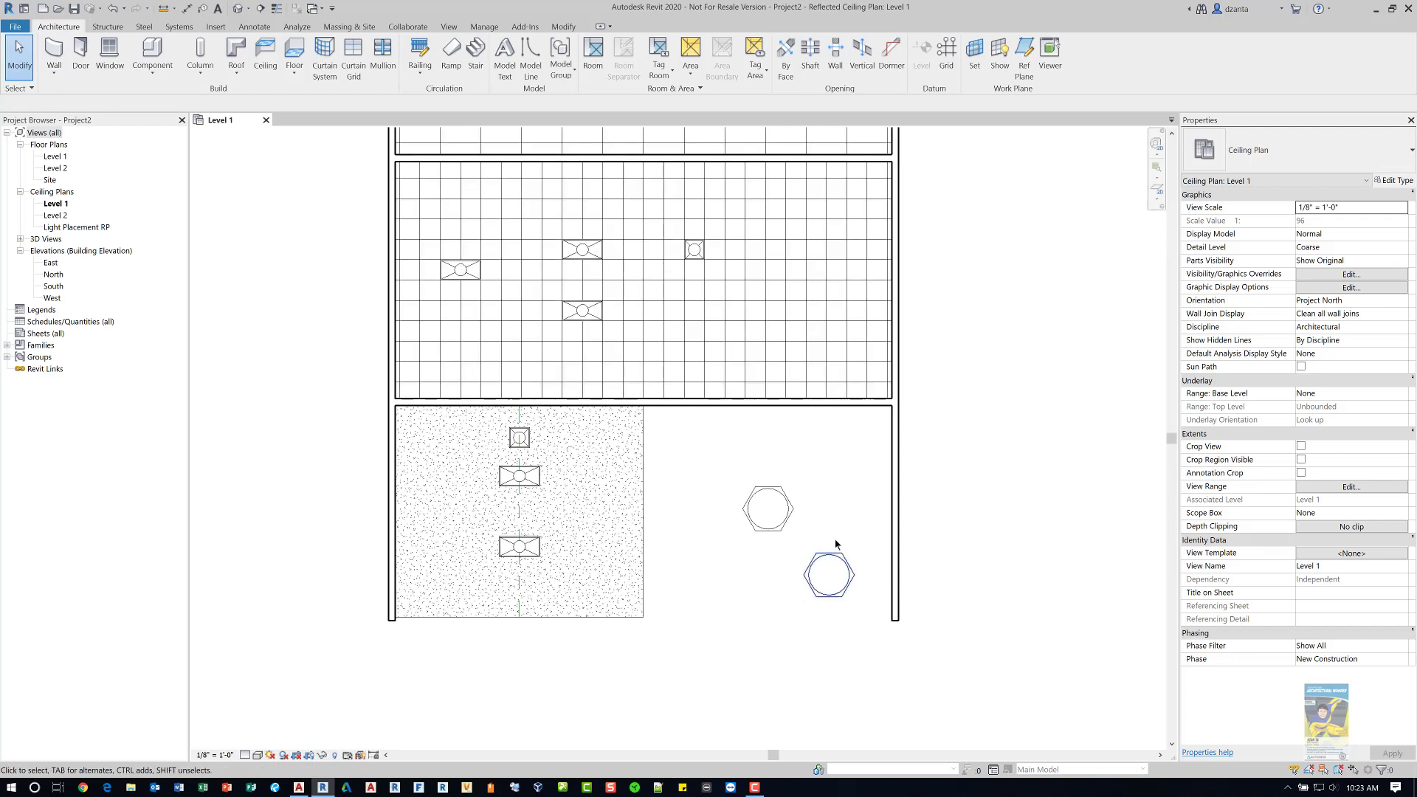
middle_drag(777, 587, 762, 618)
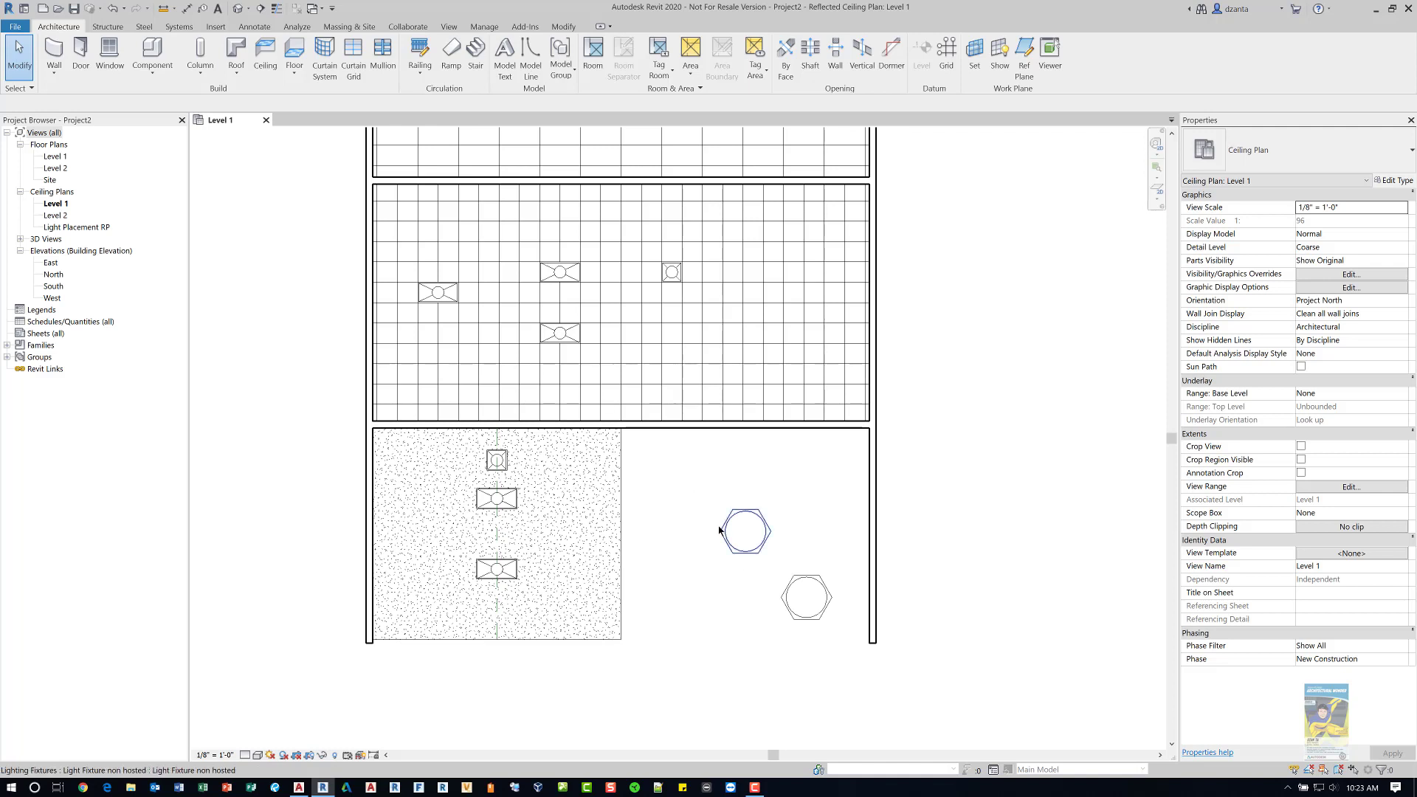
click(16, 27)
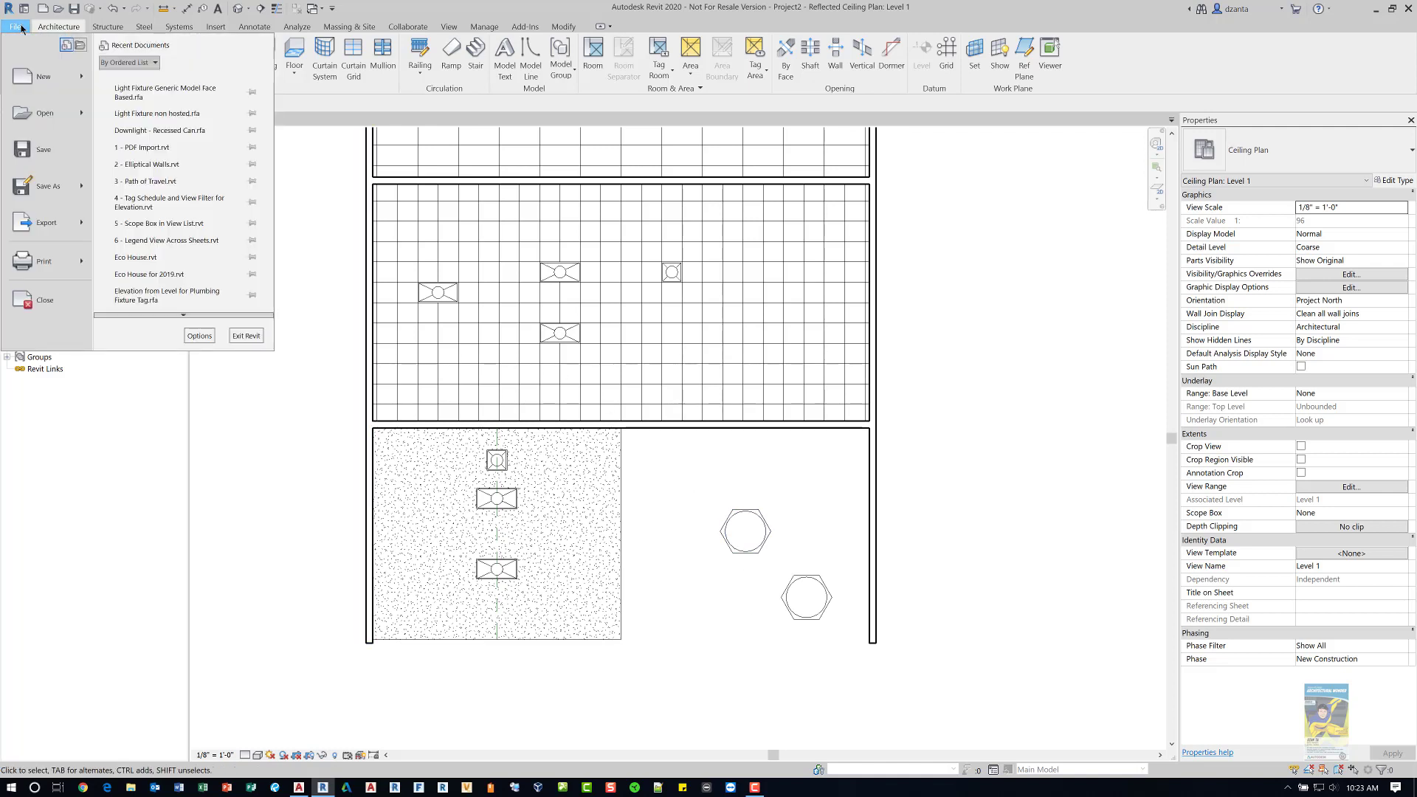
click(45, 76)
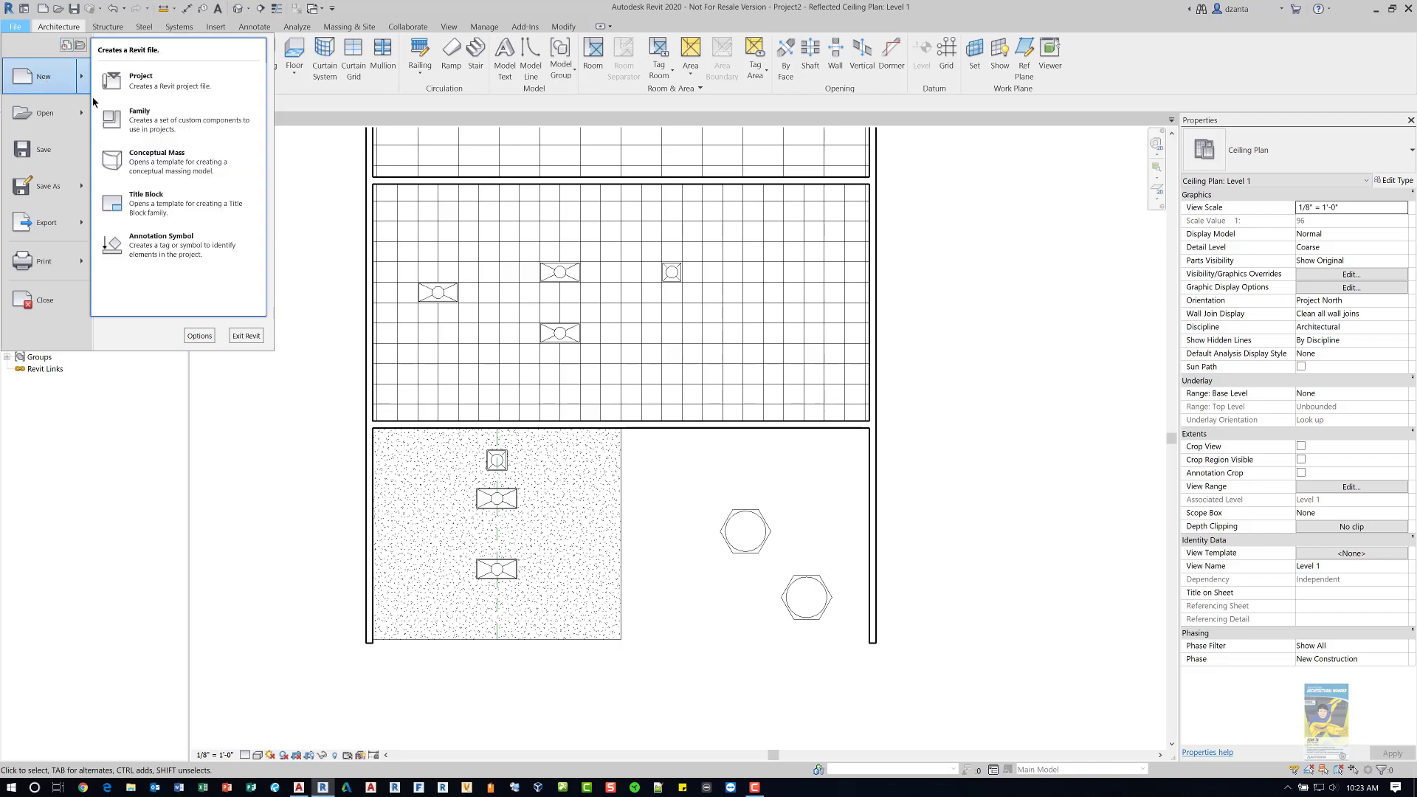
click(136, 110)
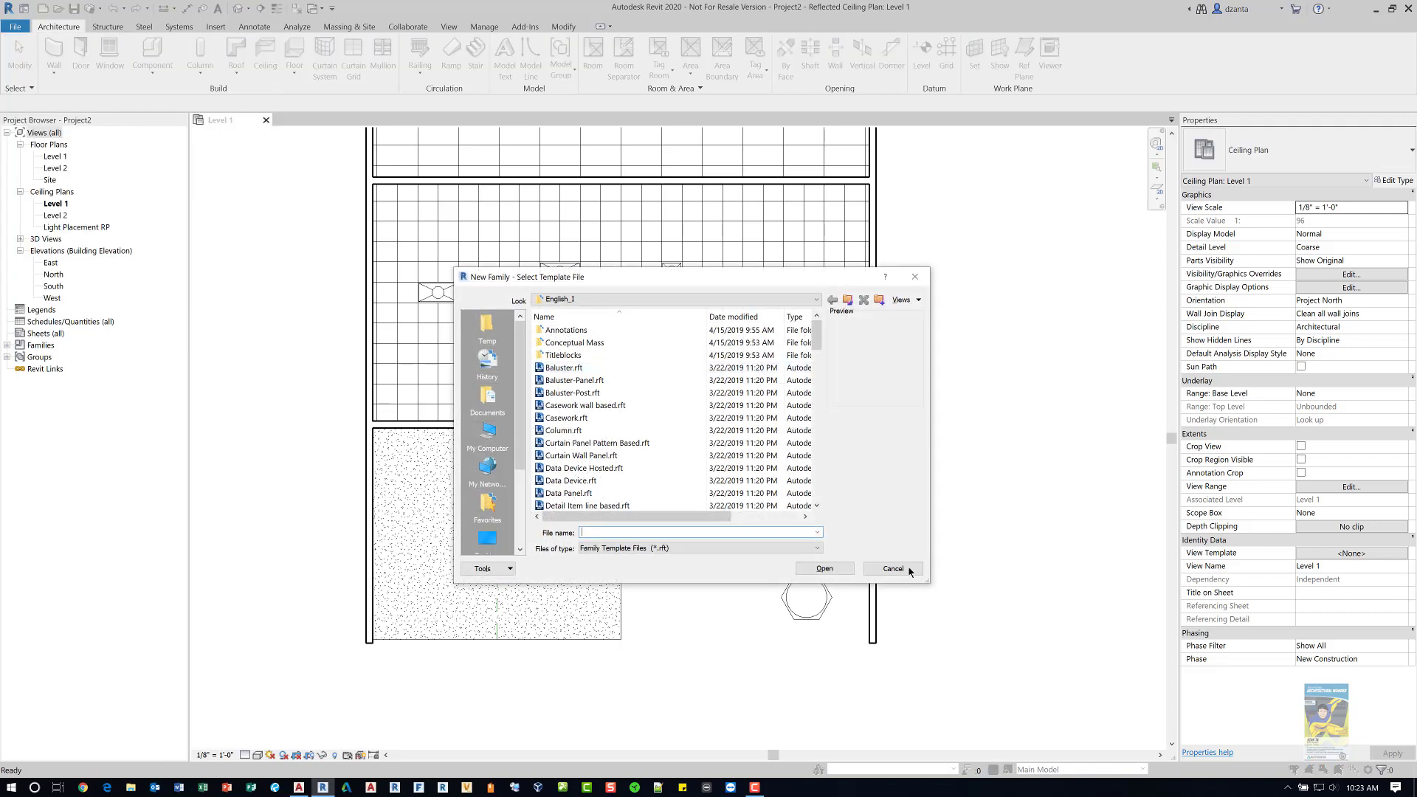
drag(928, 585, 1044, 673)
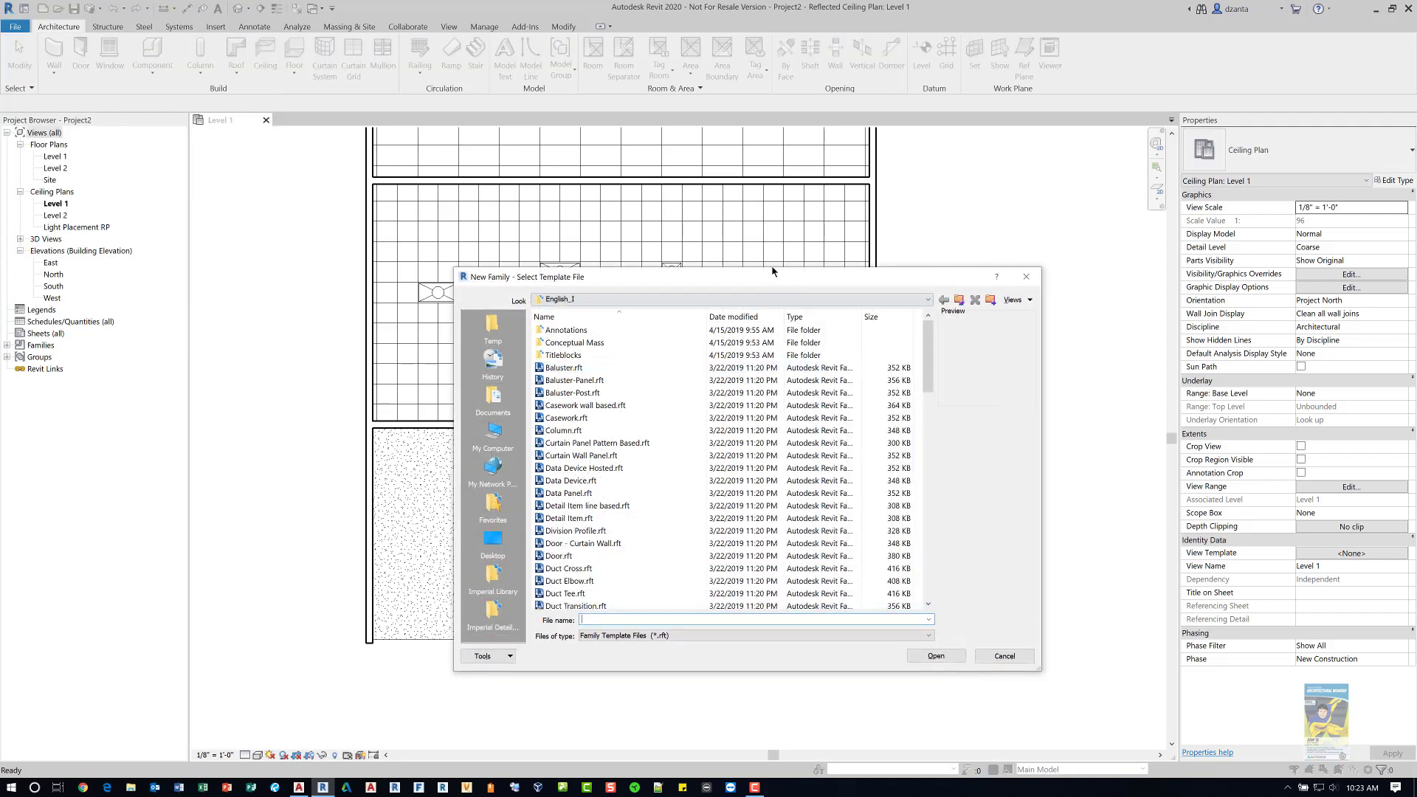
drag(783, 284, 731, 201)
drag(878, 270, 881, 386)
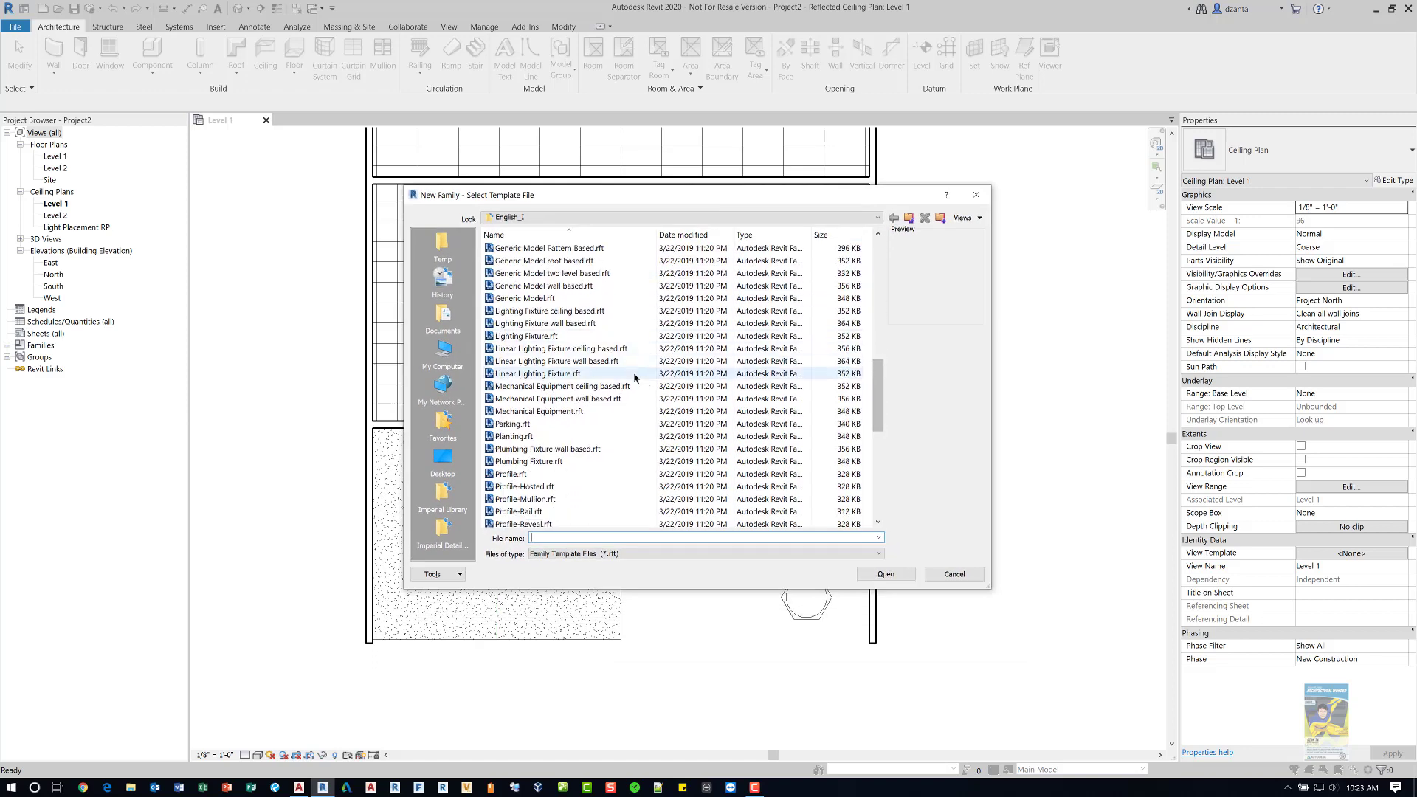
Preview the ceiling based, wall based and unhosted Lighting Fixture templates and Generic Model face based, and cancel the new family.
click(565, 337)
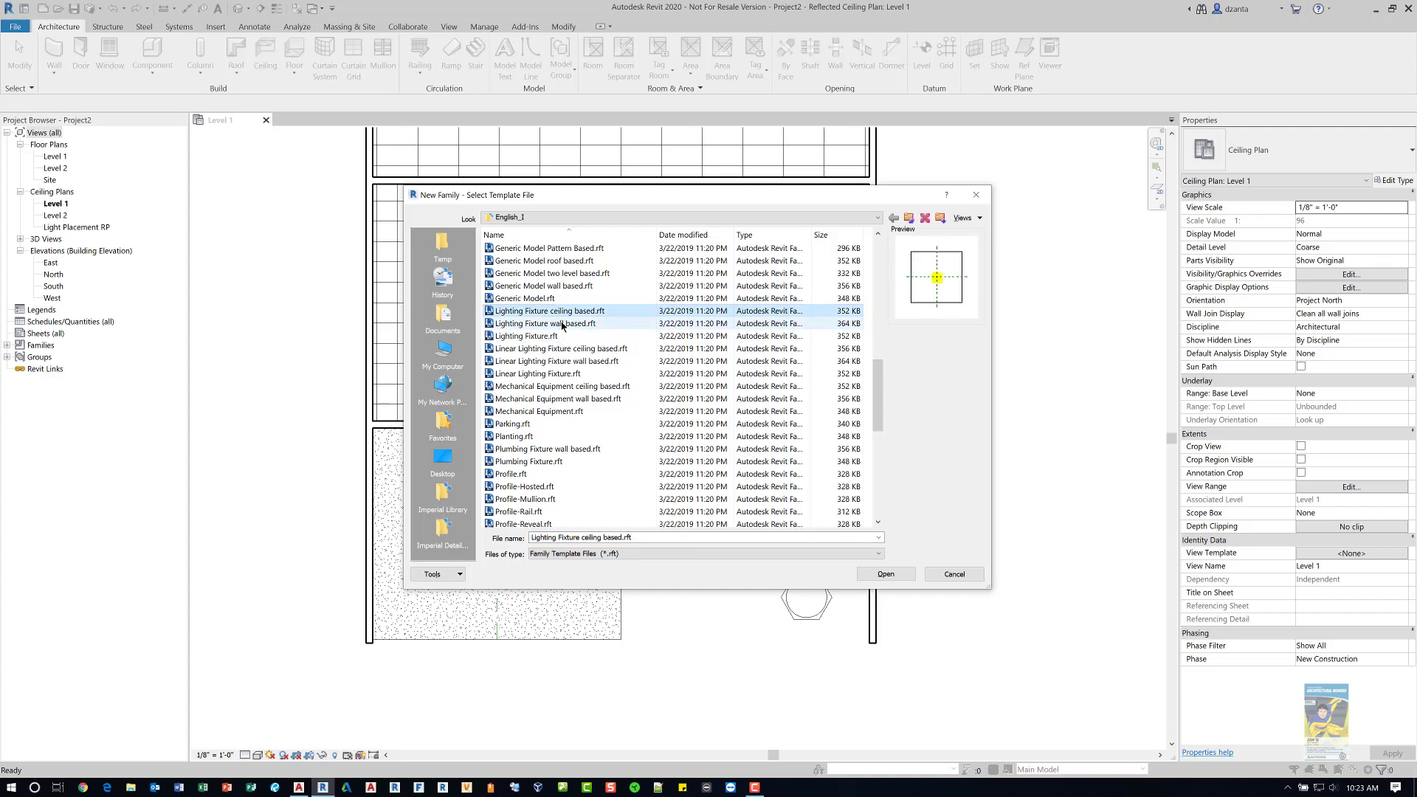
click(562, 323)
click(556, 337)
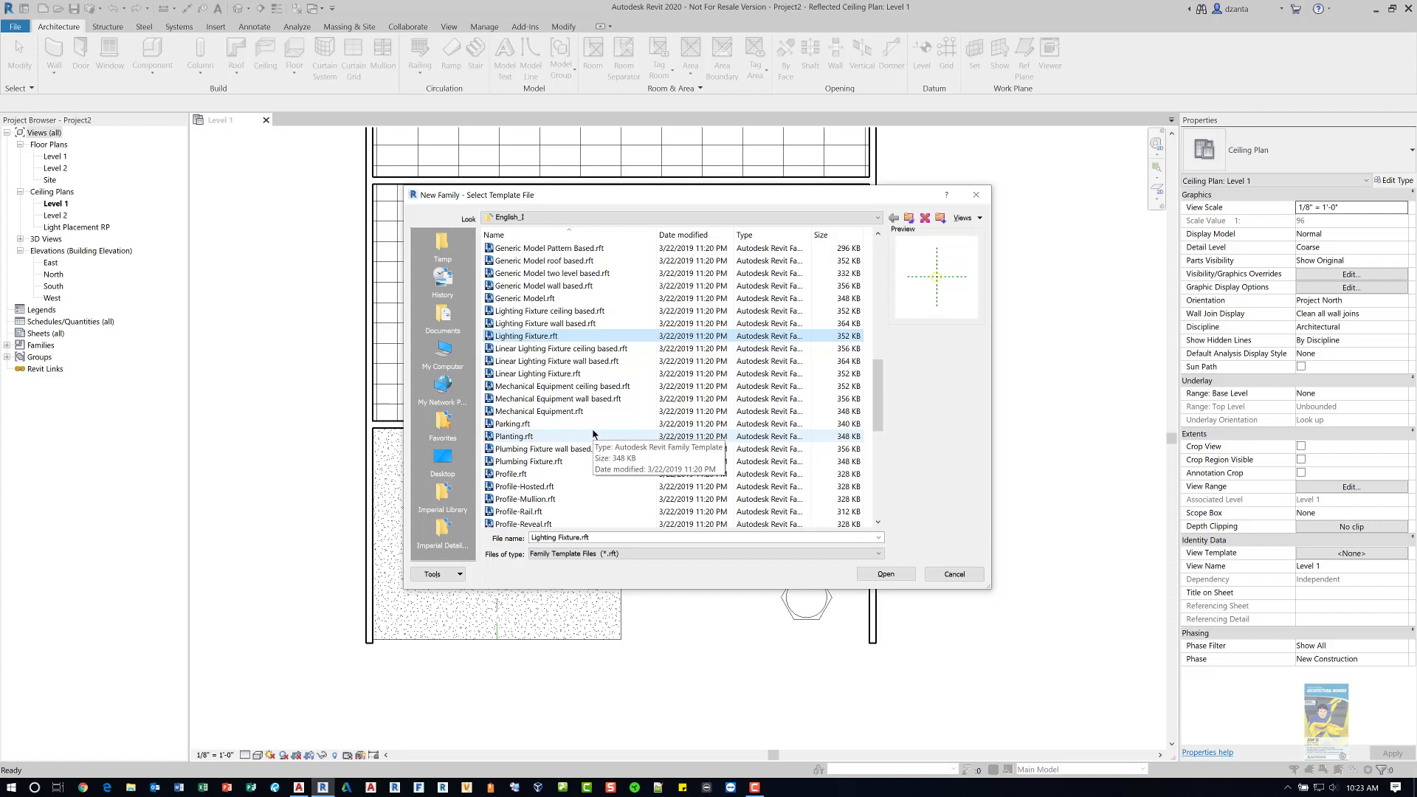
scroll(593, 434, up, 2)
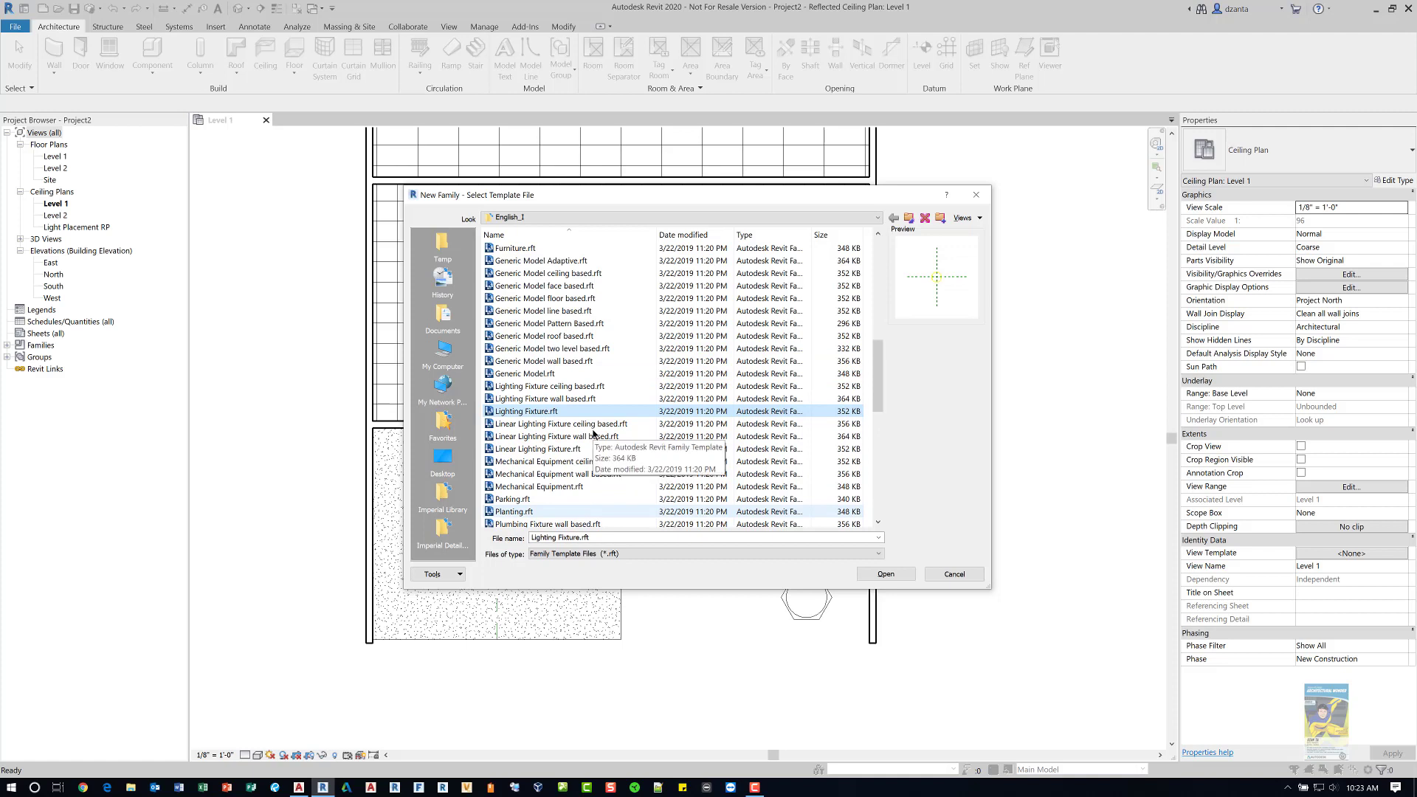
click(561, 287)
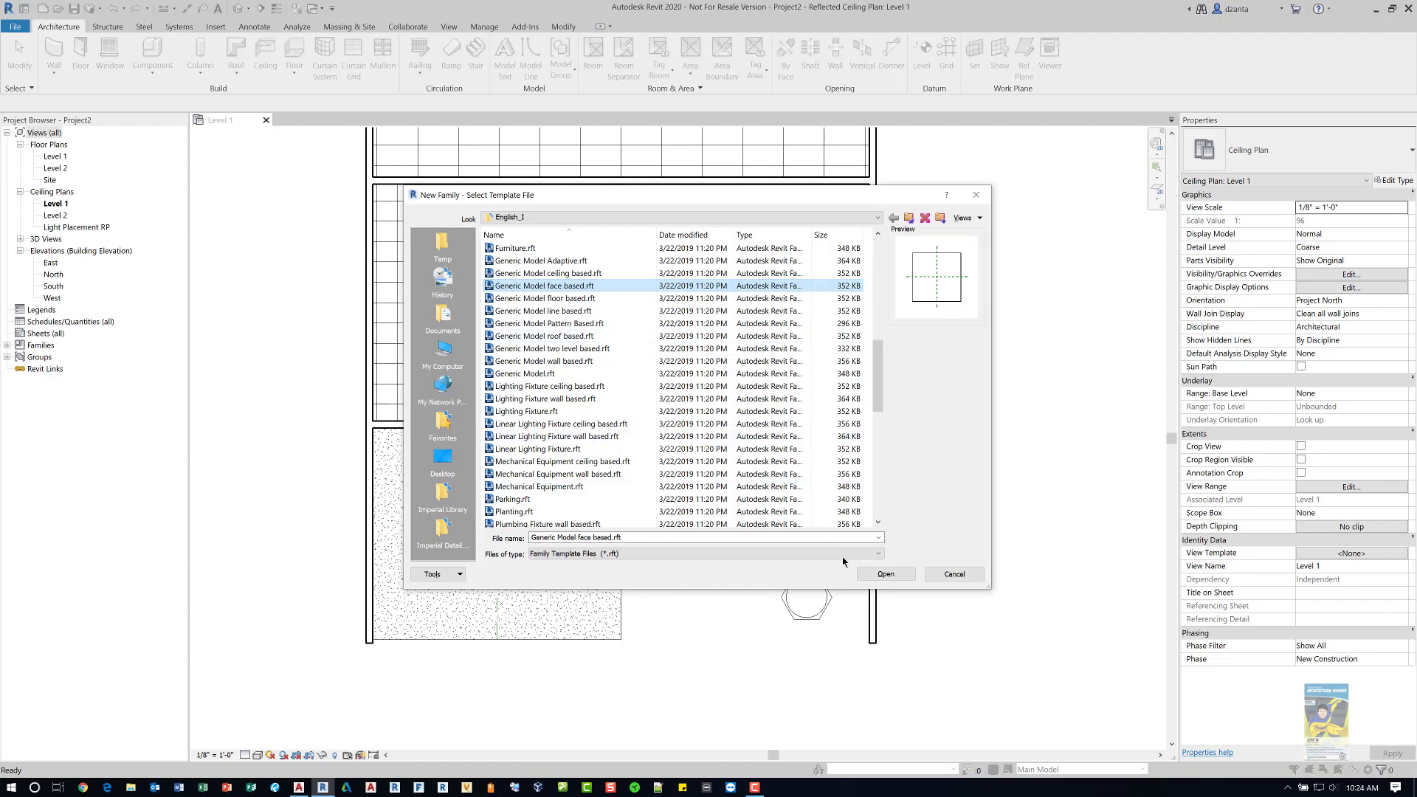
click(975, 576)
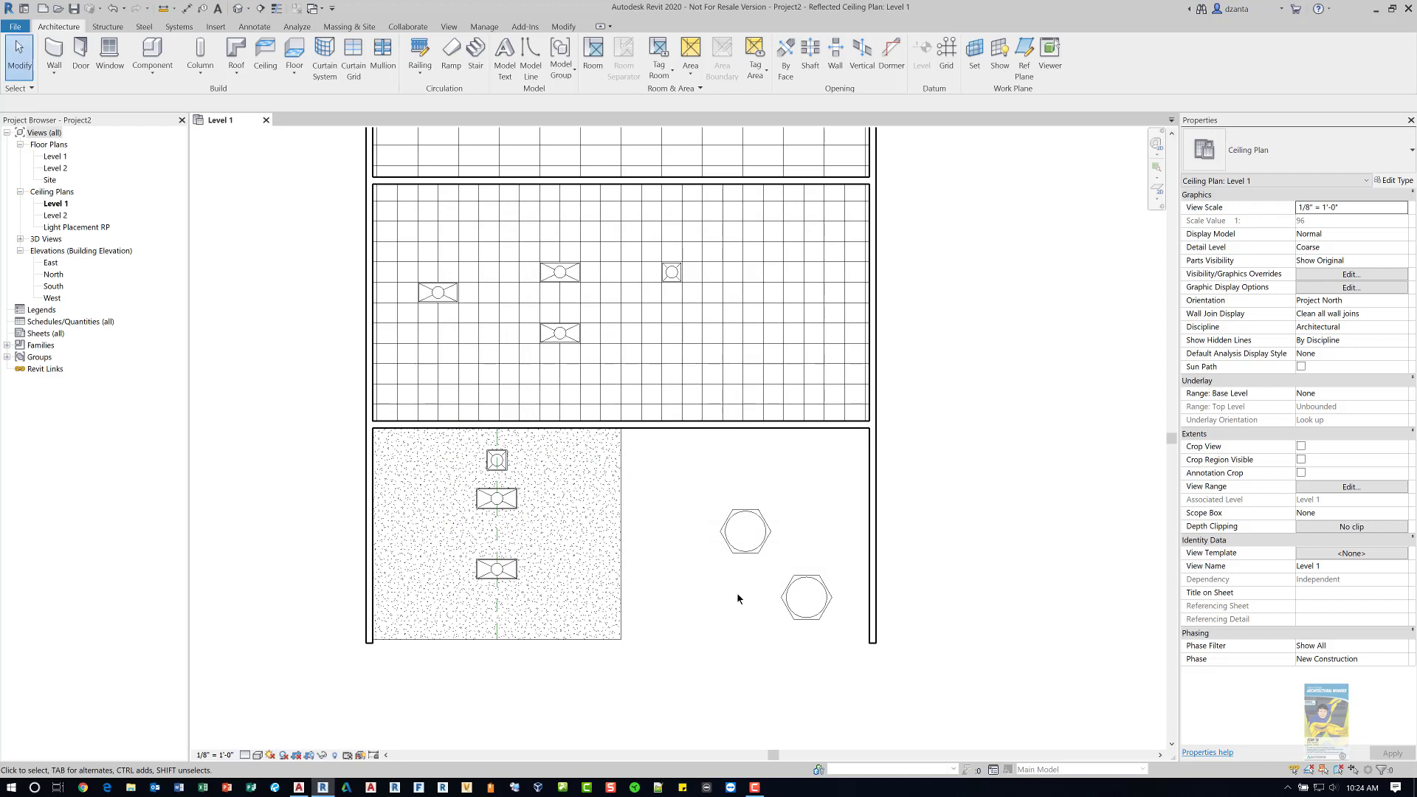
Open the upper hexagonal non-hosted light fixture's family for editing and examine its Family Category and Parameters settings.
click(740, 555)
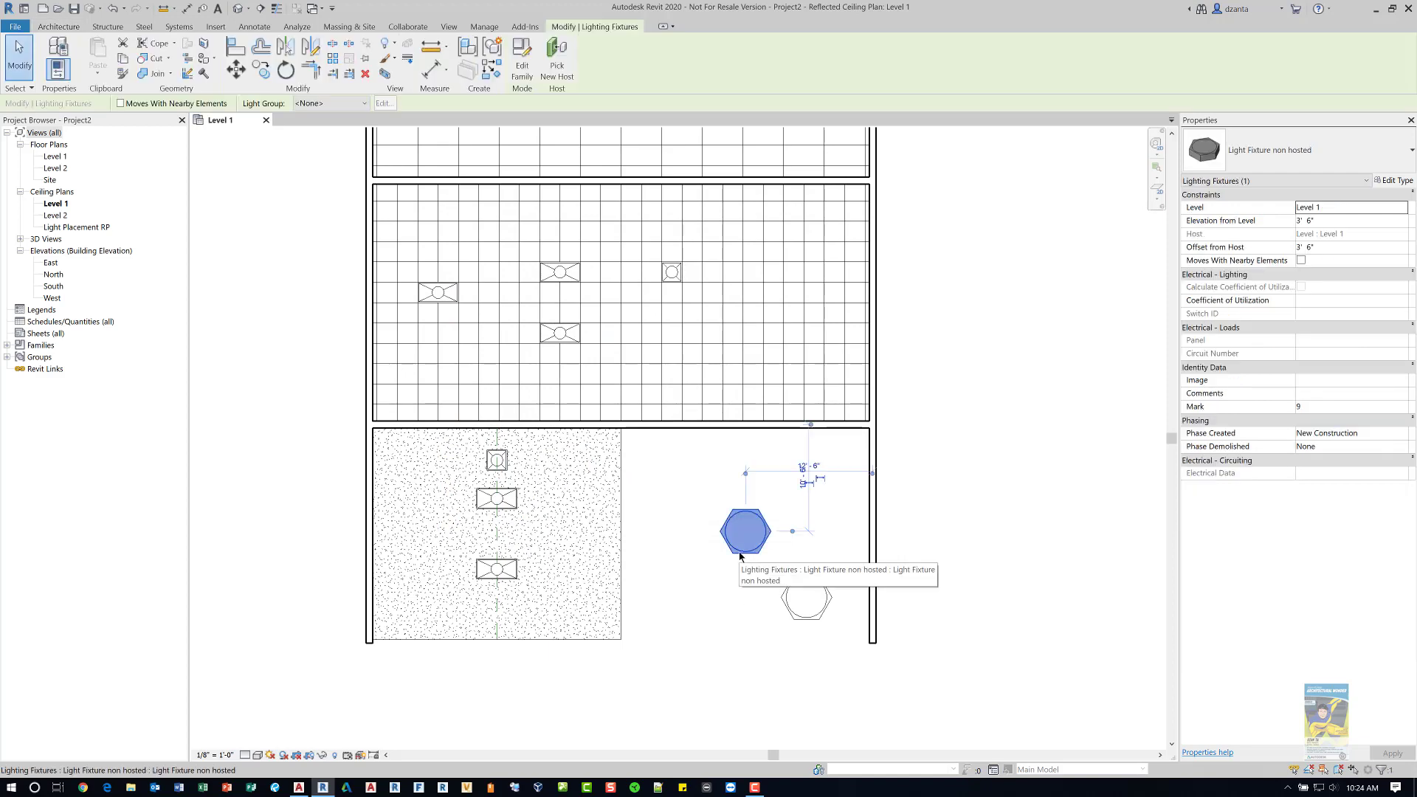
scroll(741, 556, up, 2)
middle_drag(740, 556, 714, 534)
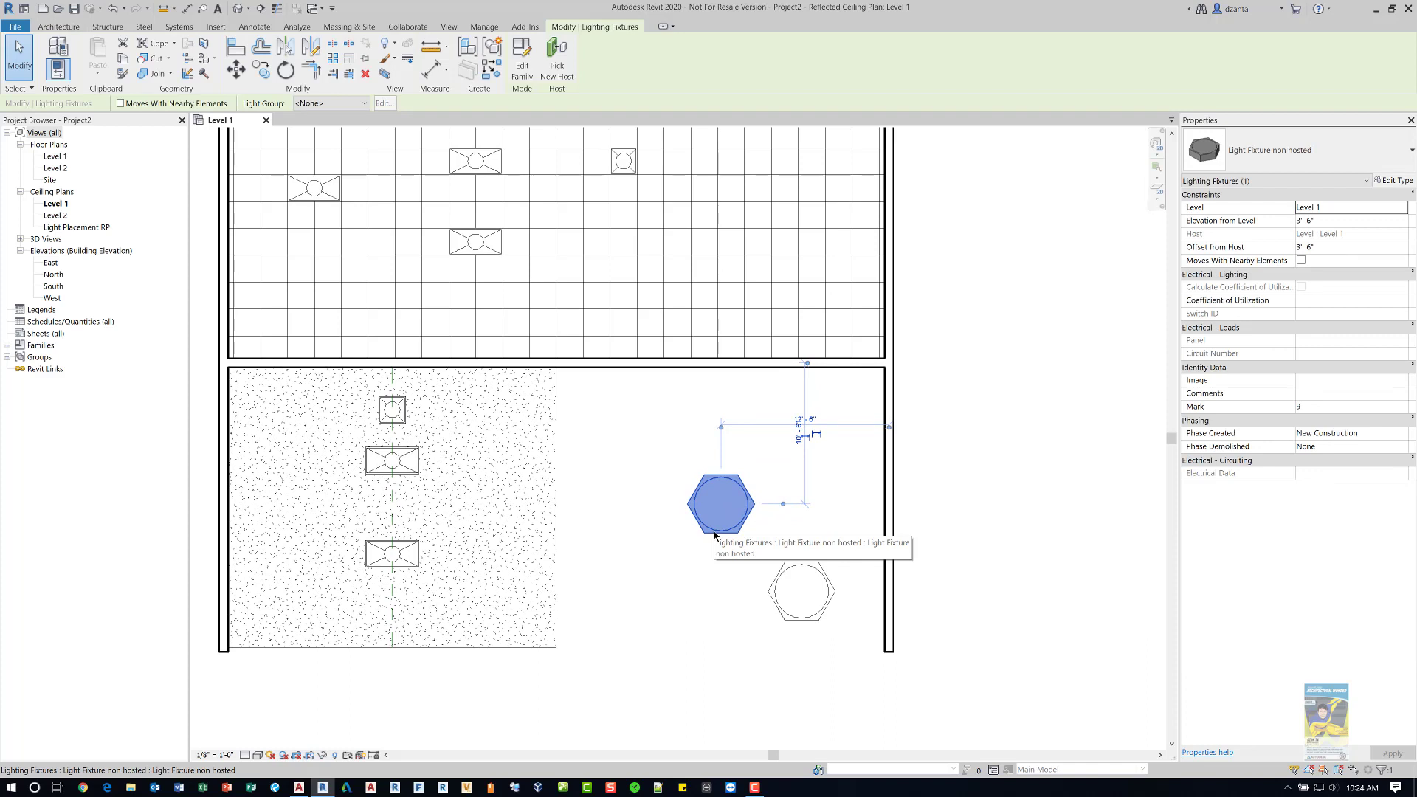
click(524, 70)
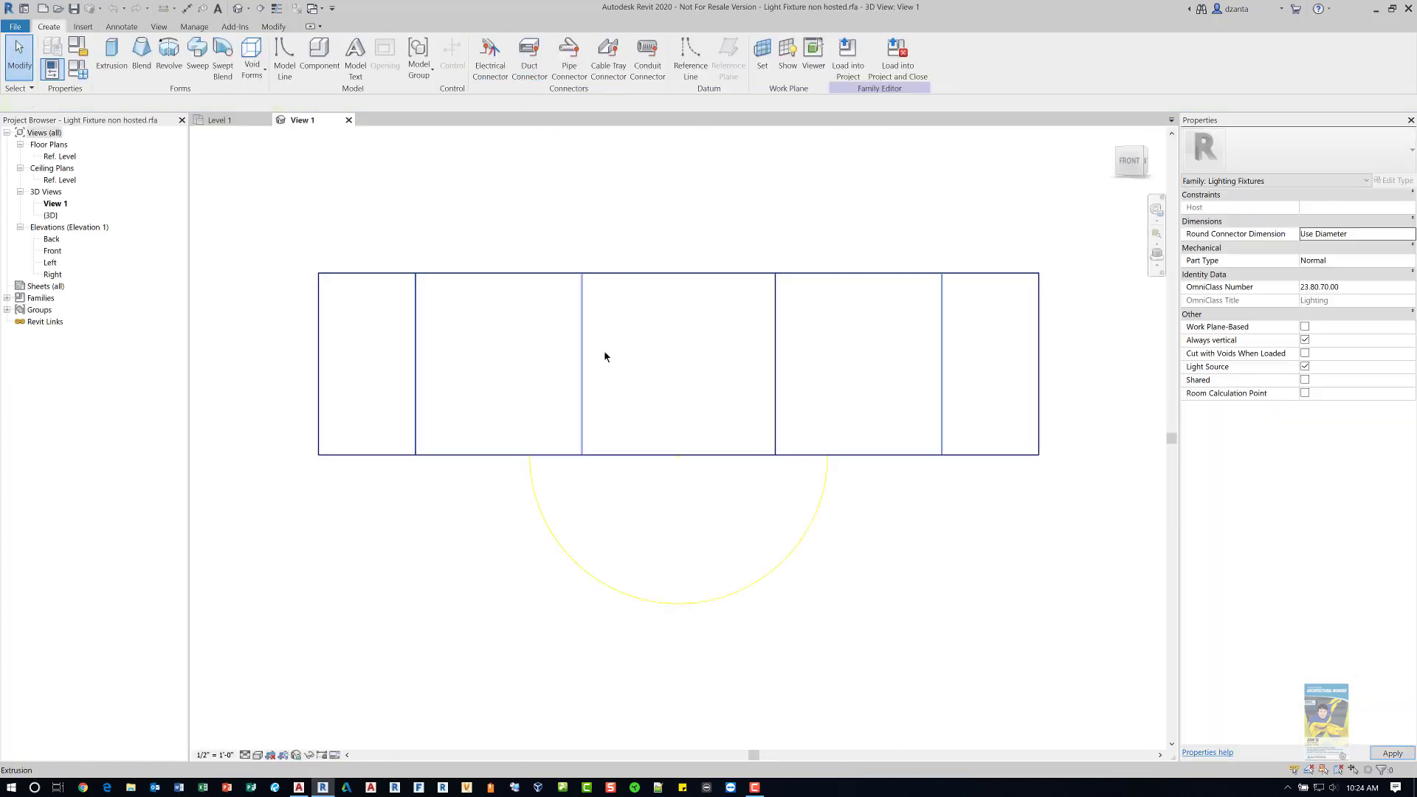
click(84, 50)
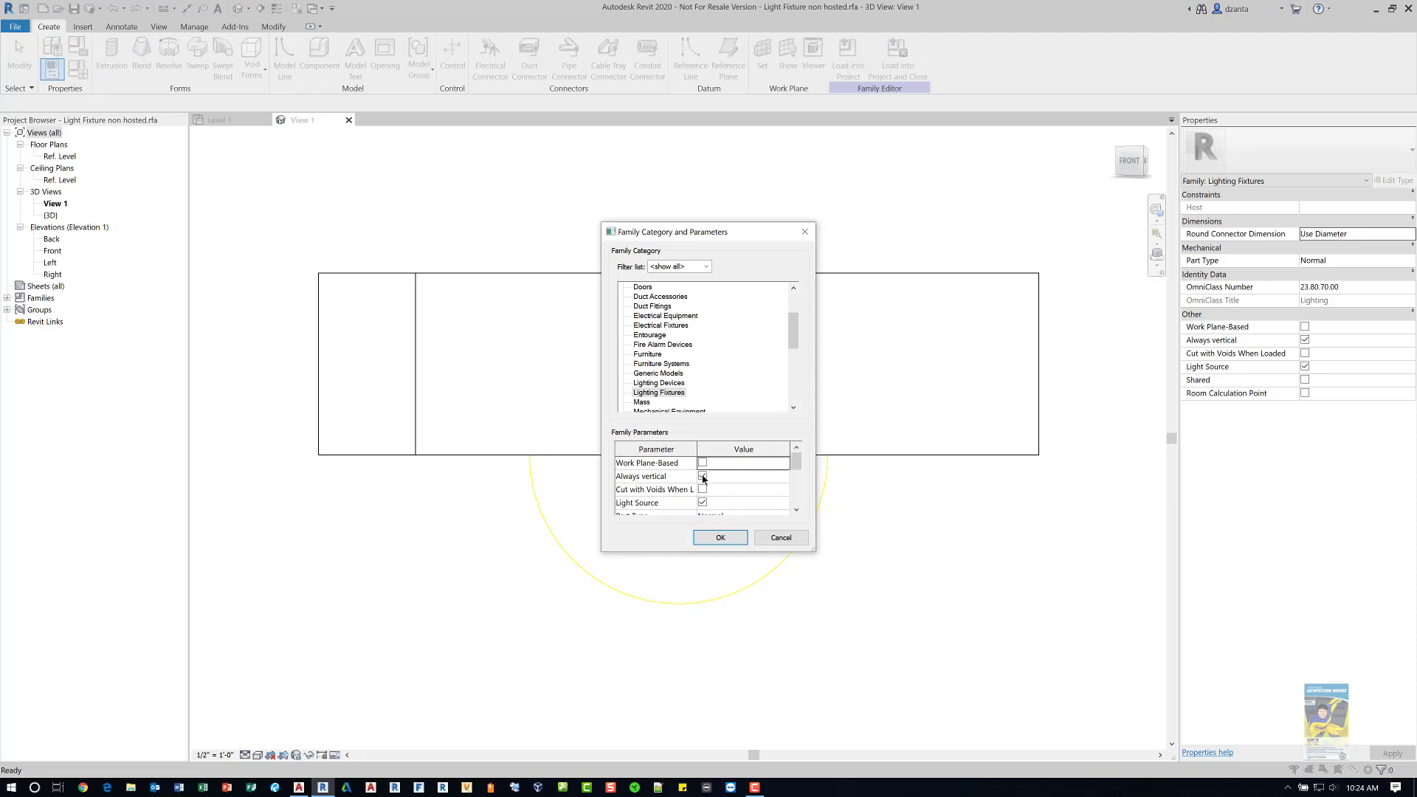
drag(797, 469, 797, 494)
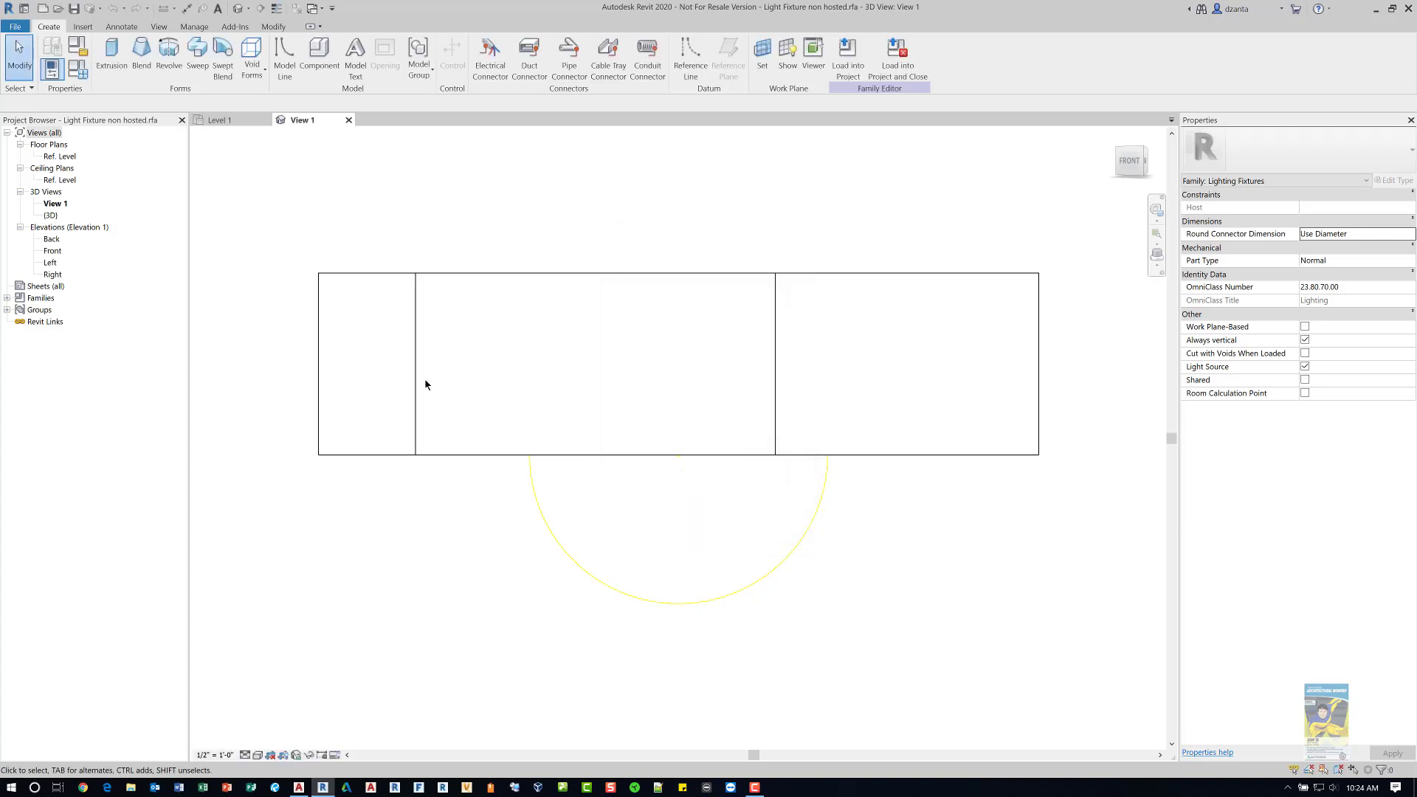
Examine the fixture family in the Front elevation and 3D view, and load it back into the project, closing it without saving.
double_click(54, 250)
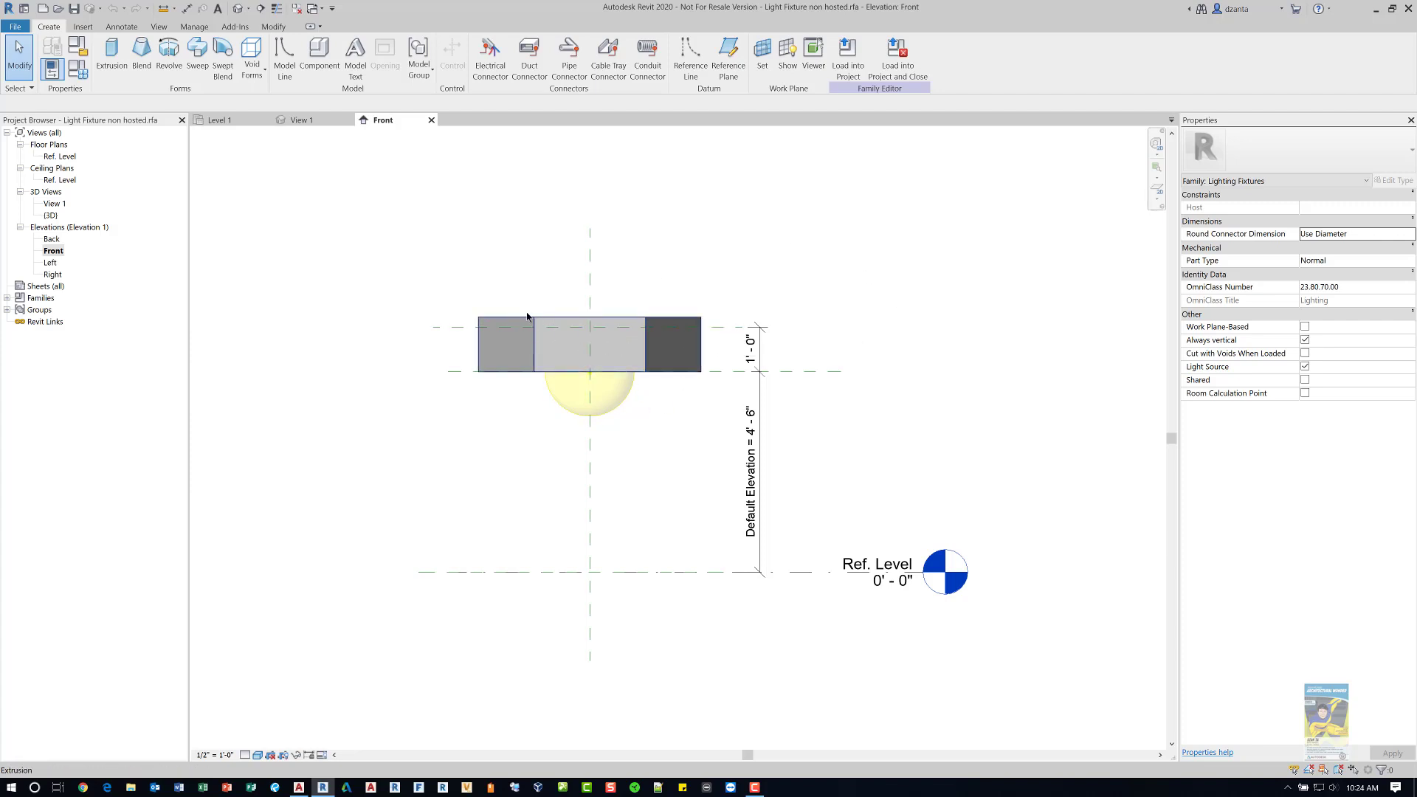
click(238, 8)
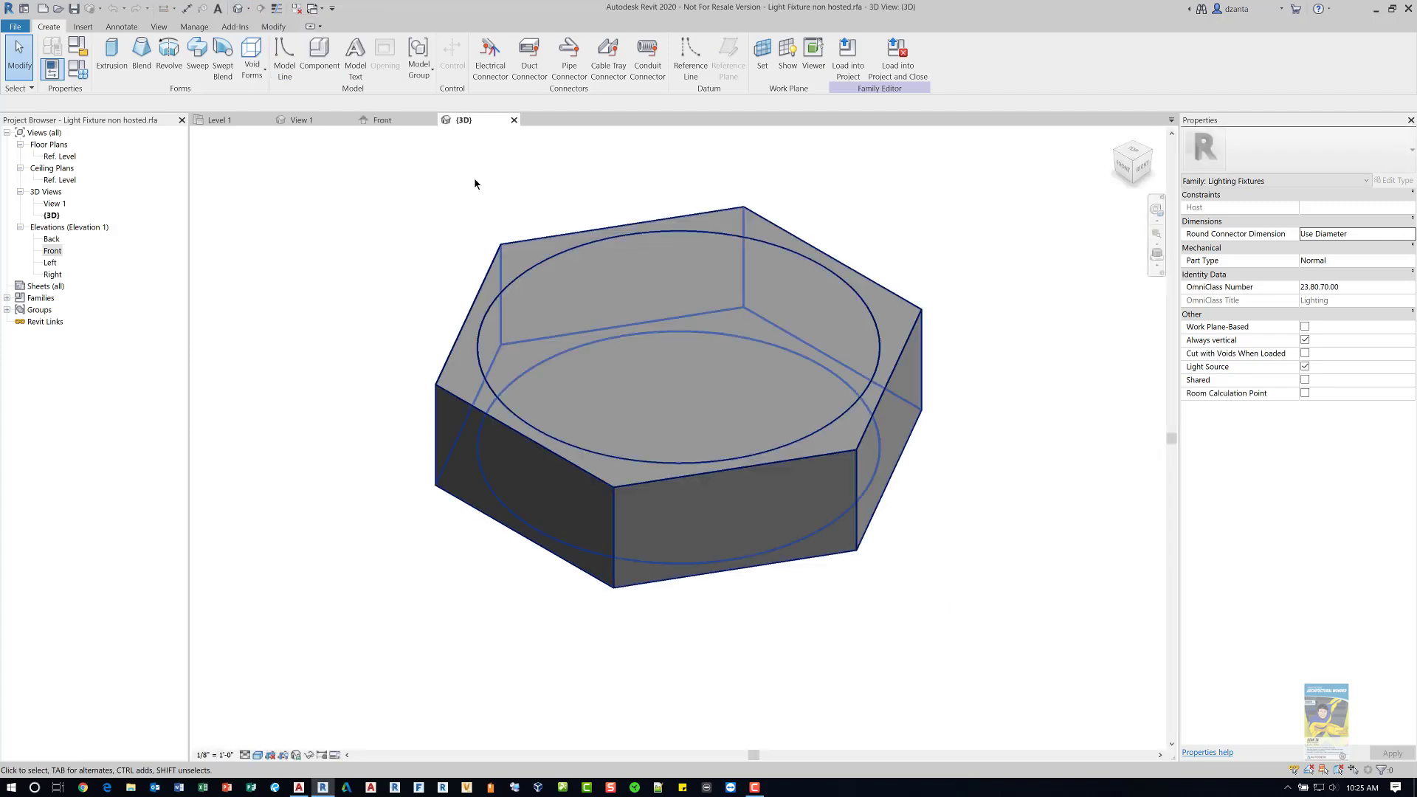
click(397, 119)
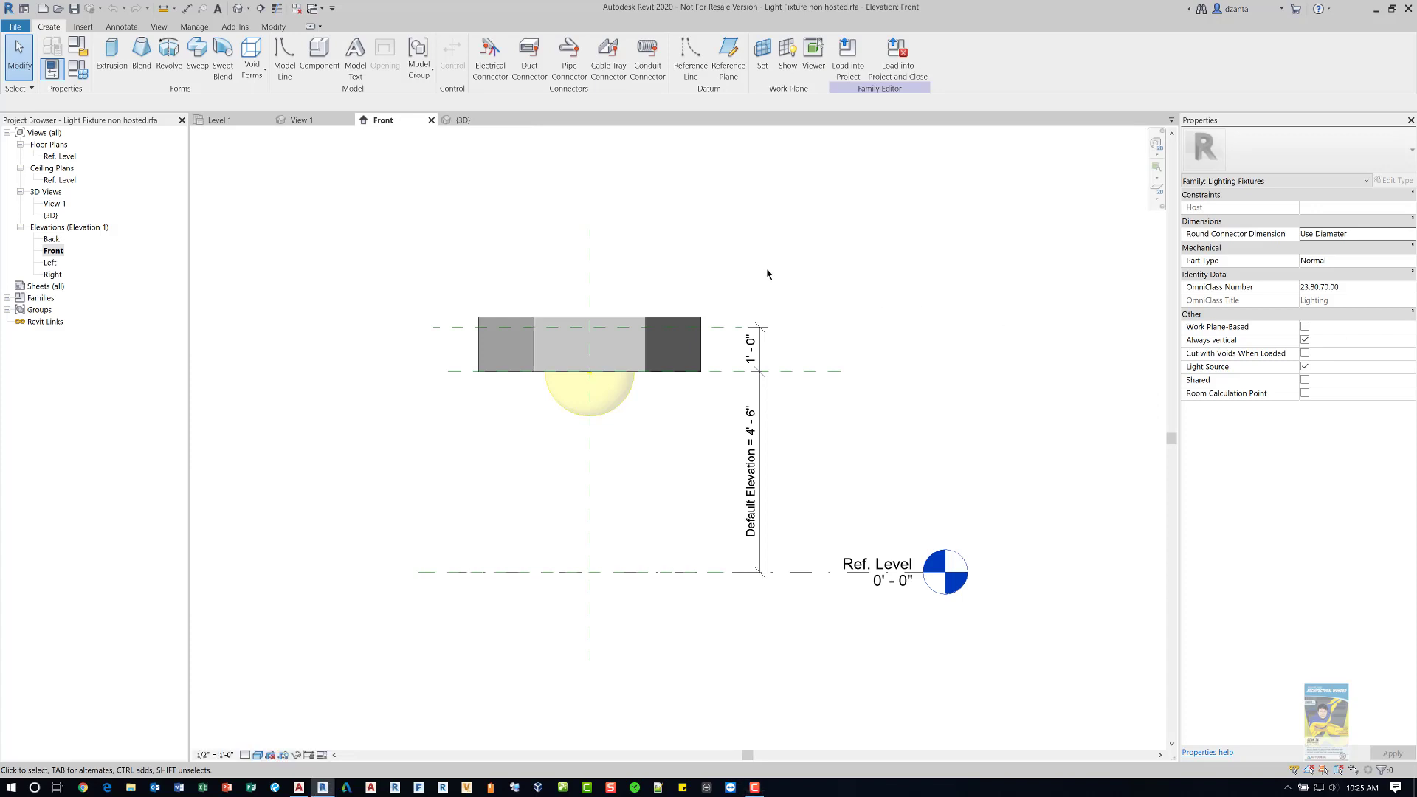
middle_drag(649, 245, 631, 277)
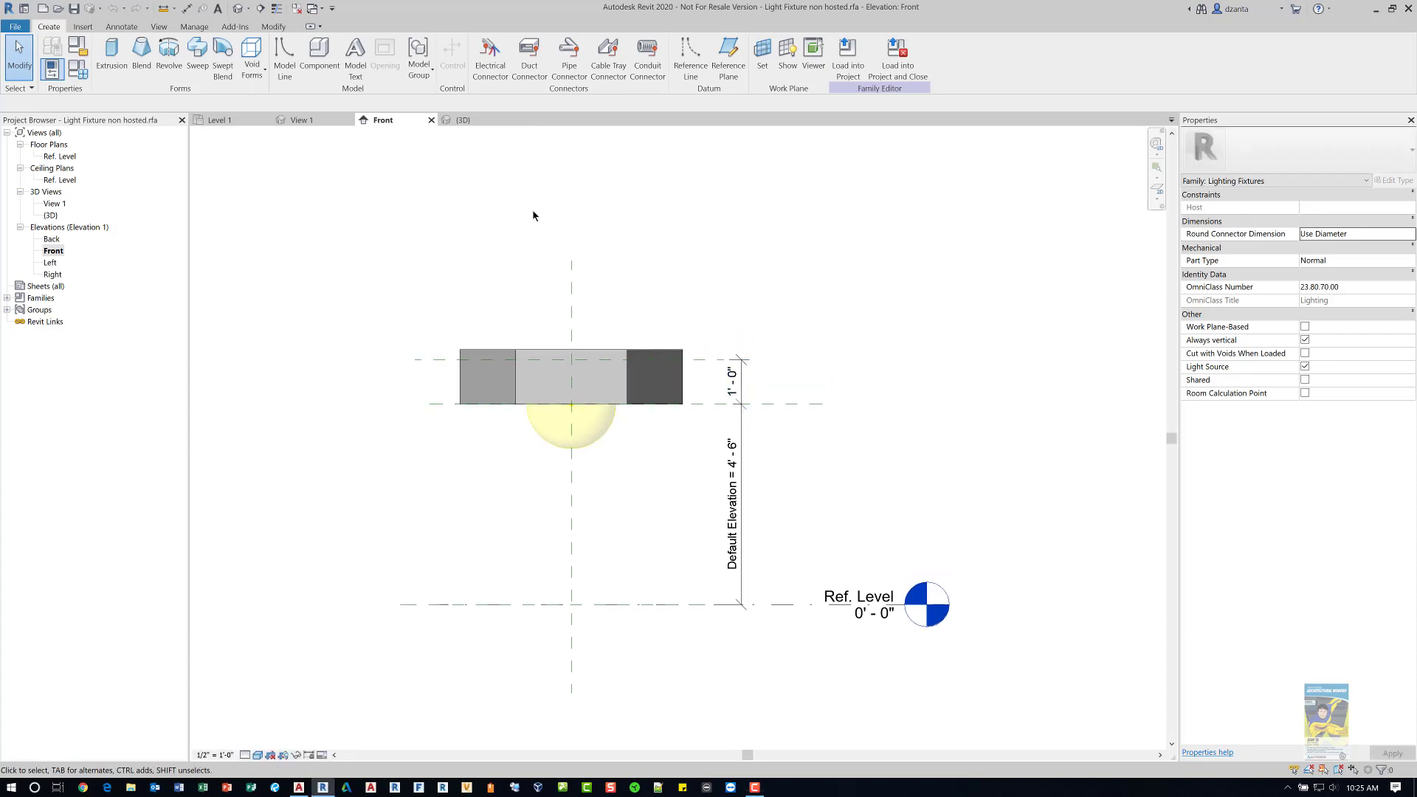
click(464, 120)
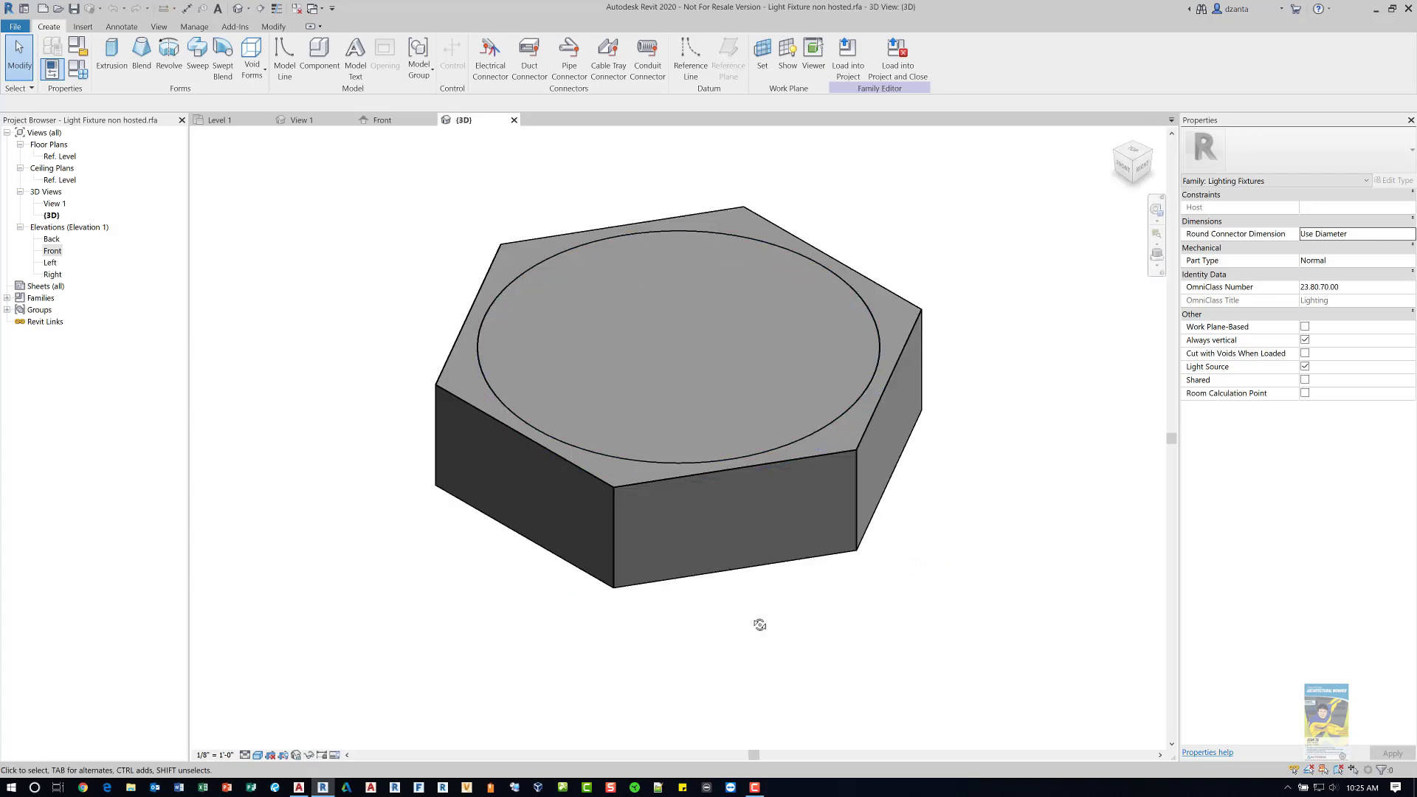
shift+middle_drag(756, 622, 787, 369)
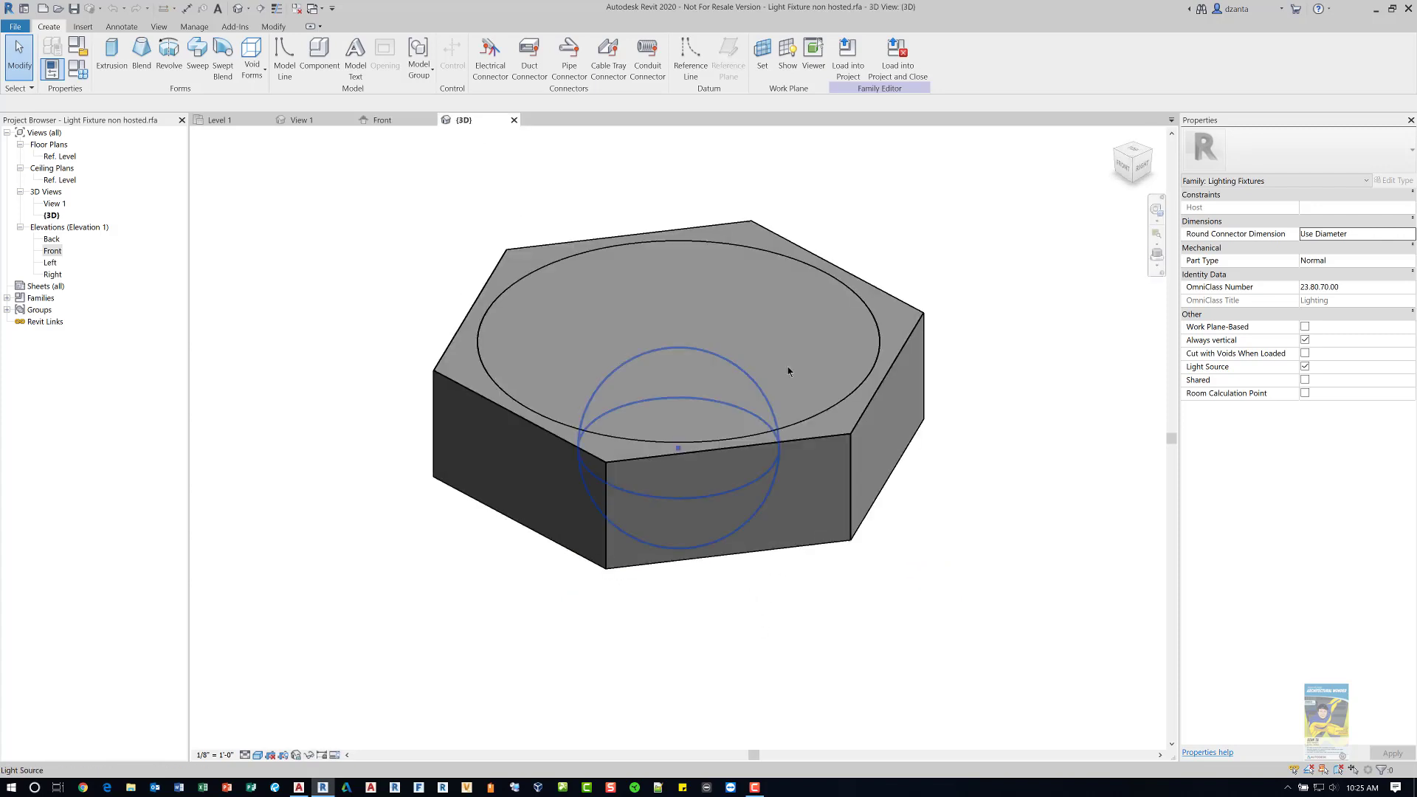
click(896, 59)
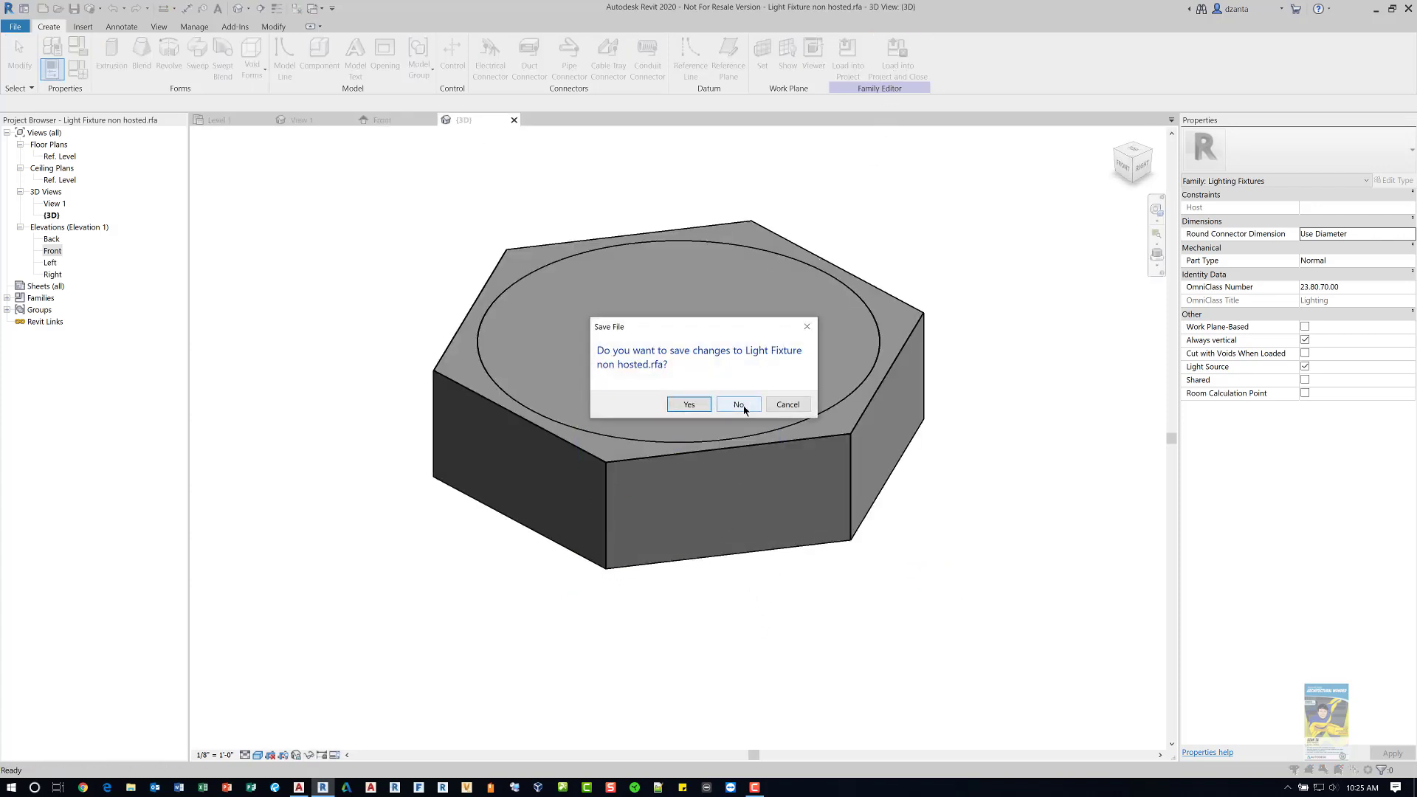
click(736, 405)
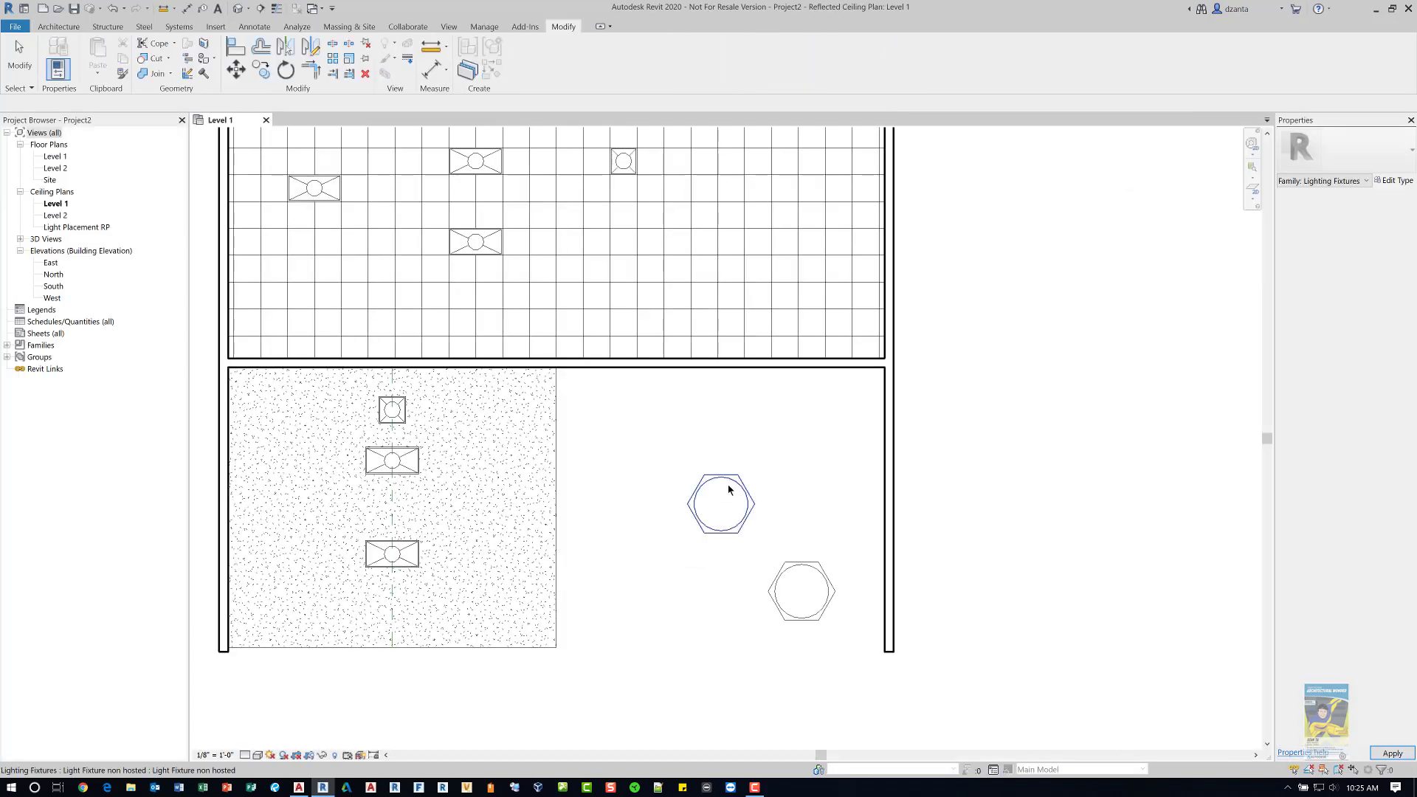
Place another hexagonal non-hosted light fixture up and left of the existing two, about 5' 6" below the room's upper wall.
click(730, 483)
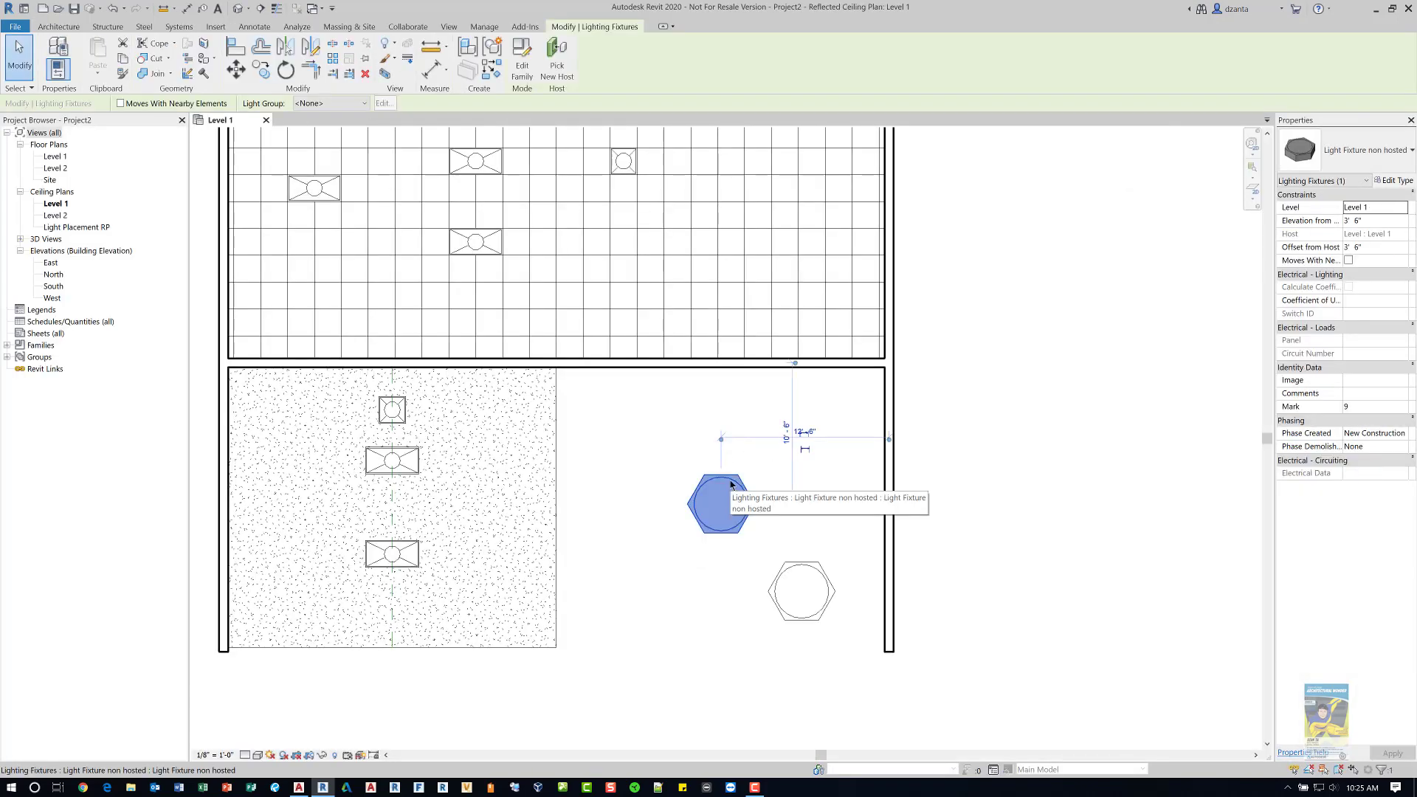
right_click(730, 484)
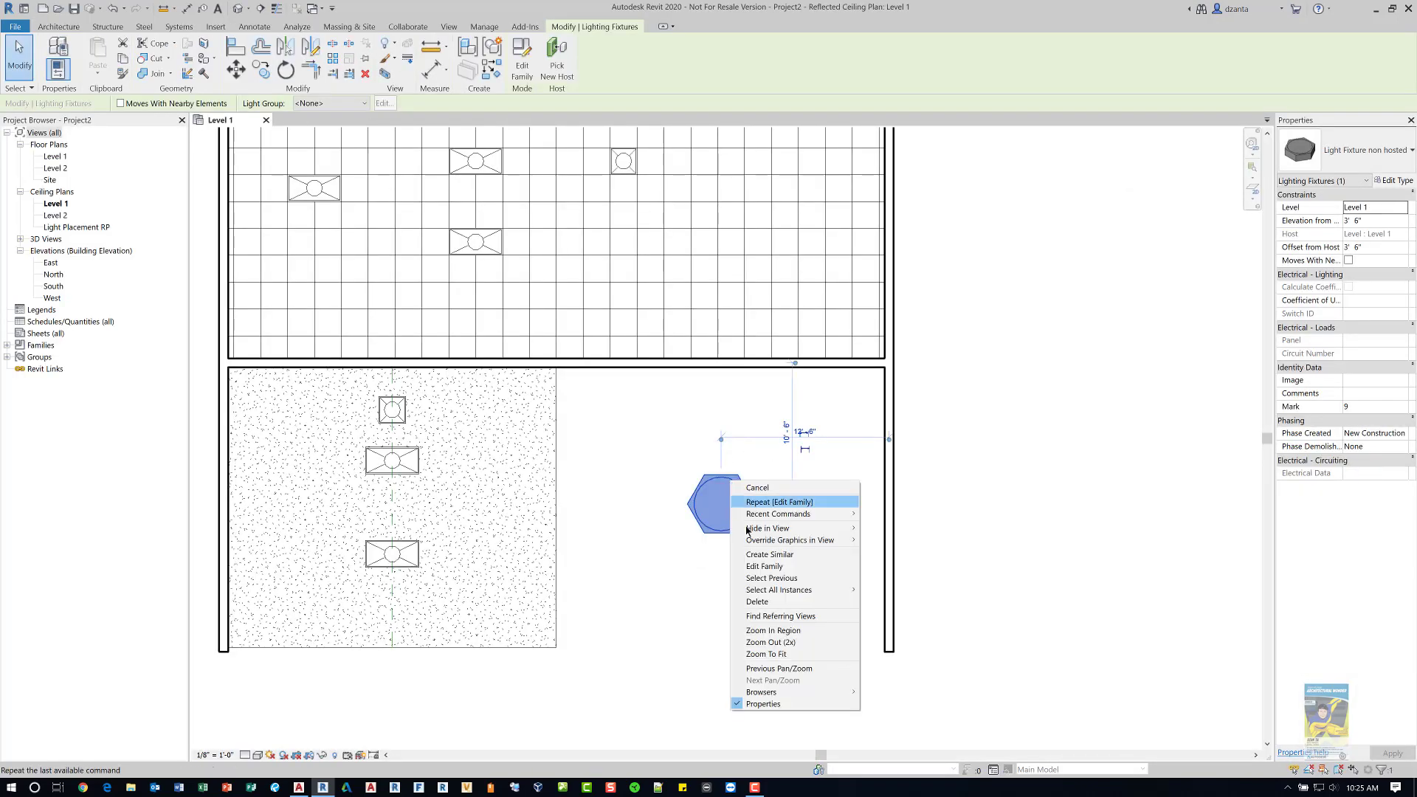
click(807, 562)
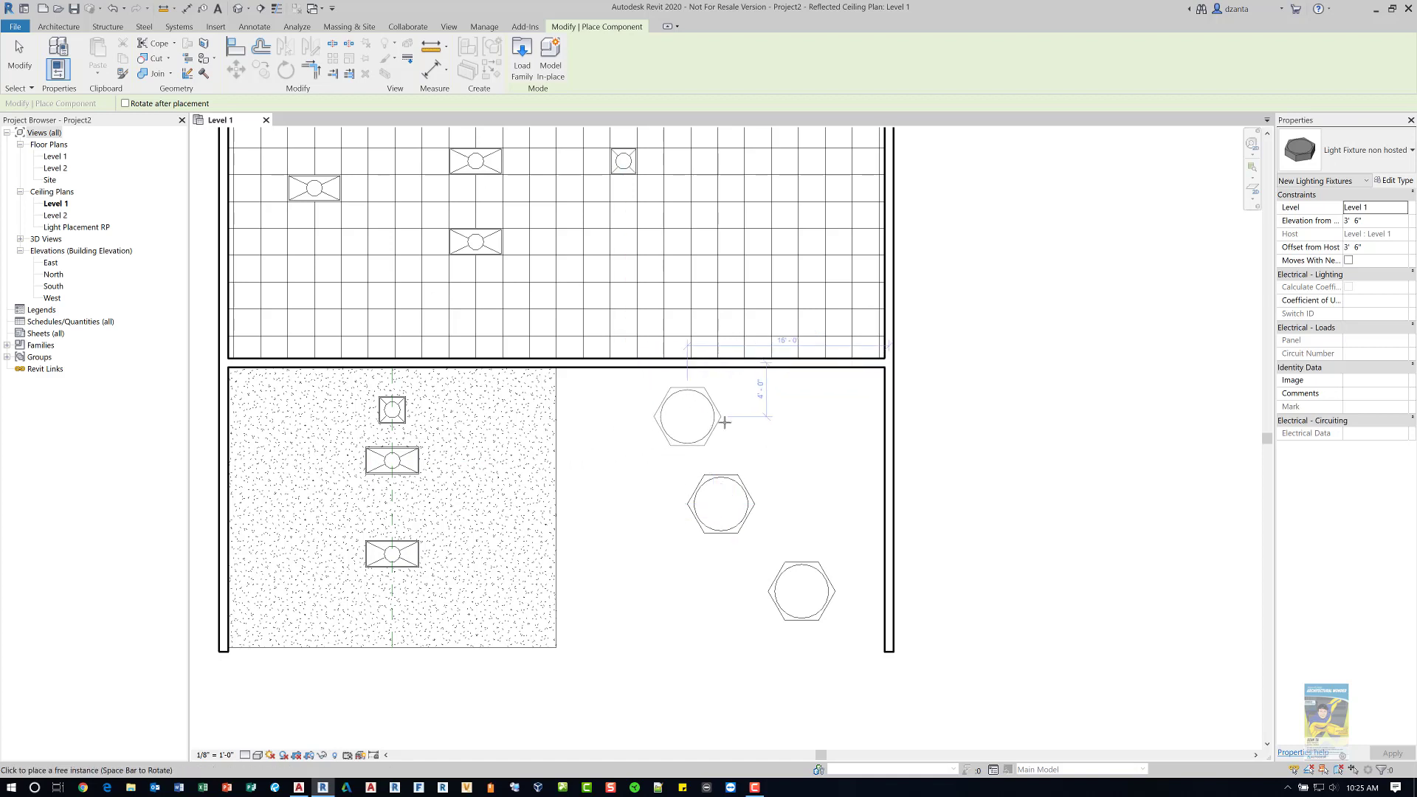
click(624, 437)
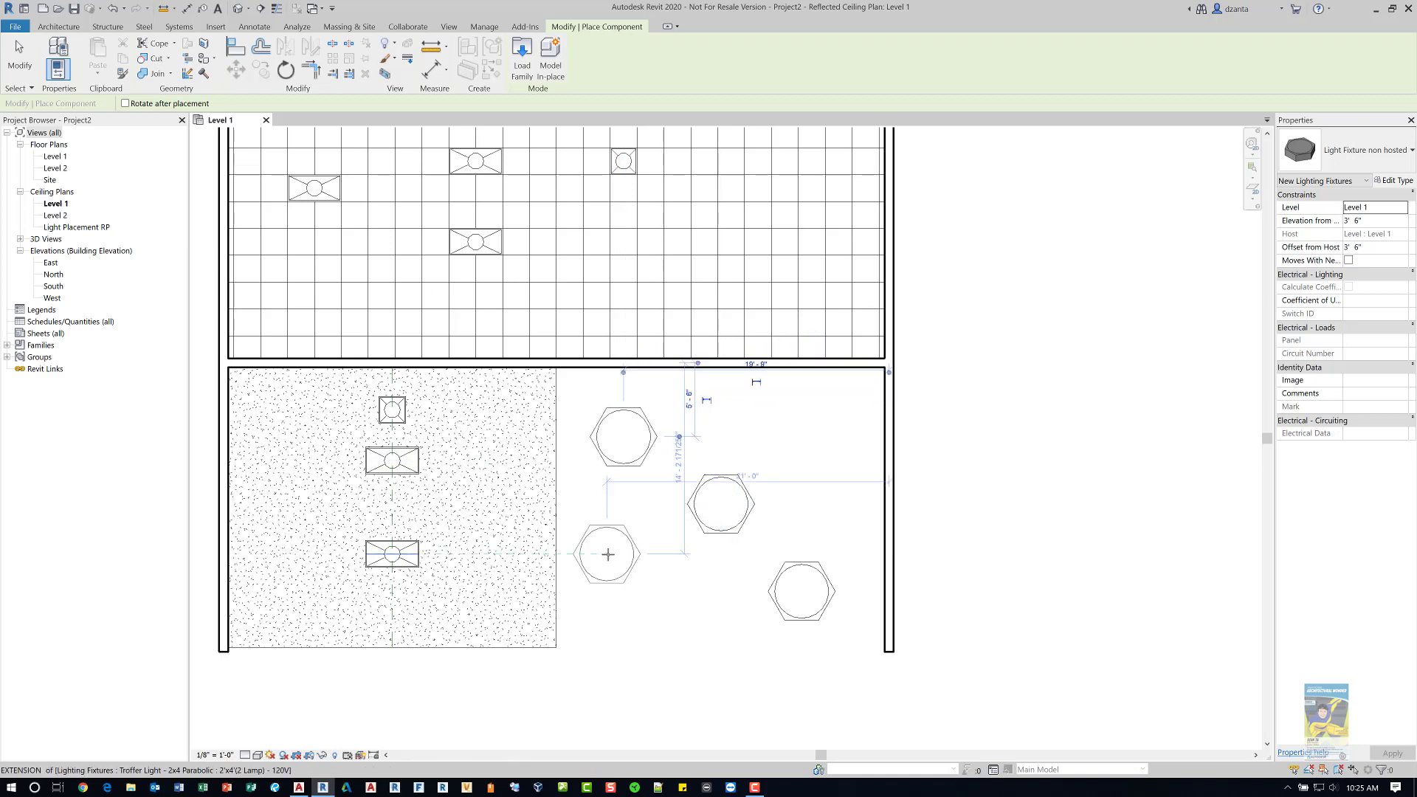
key(Escape)
key(Escape)
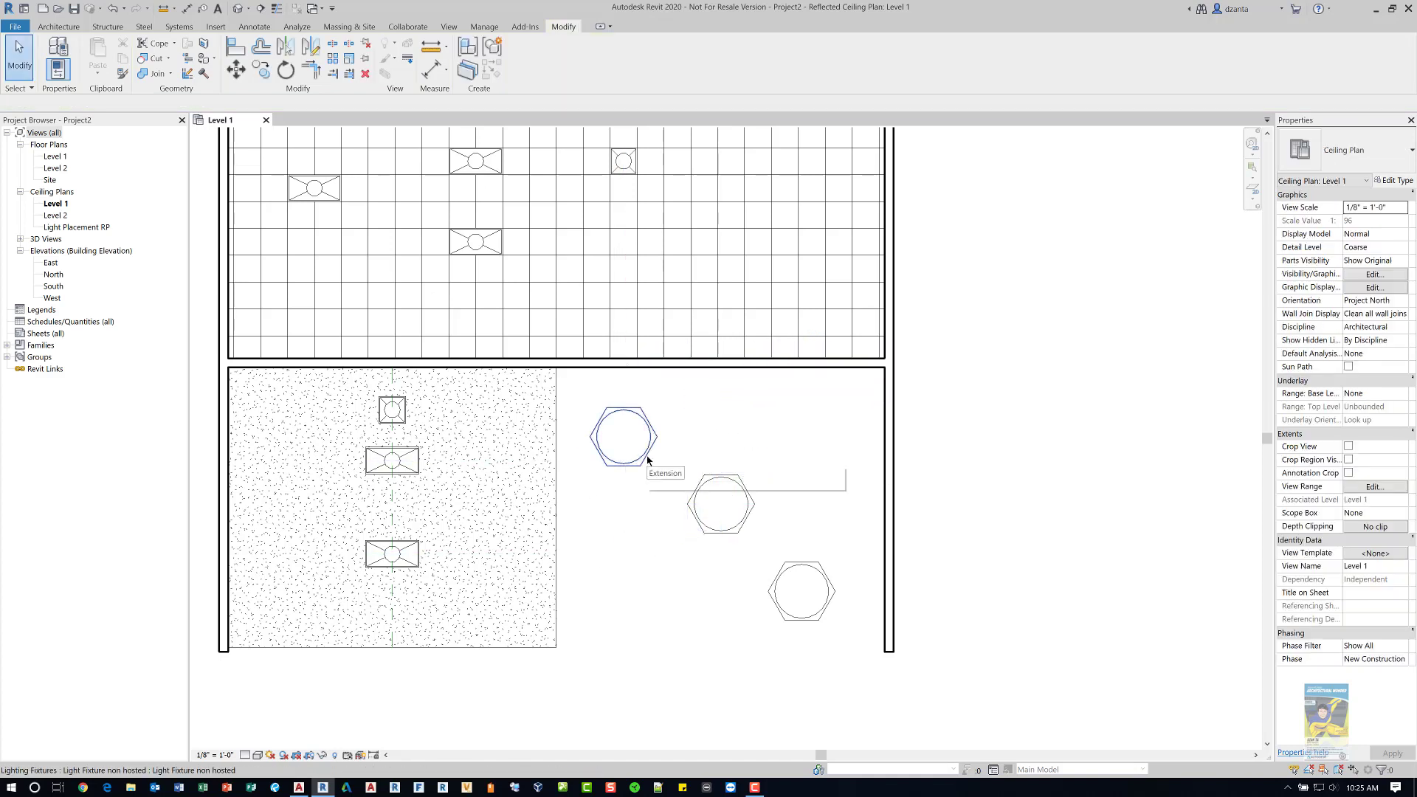
Set the newly placed hexagonal fixture's Elevation from Level to 5' 0".
click(648, 459)
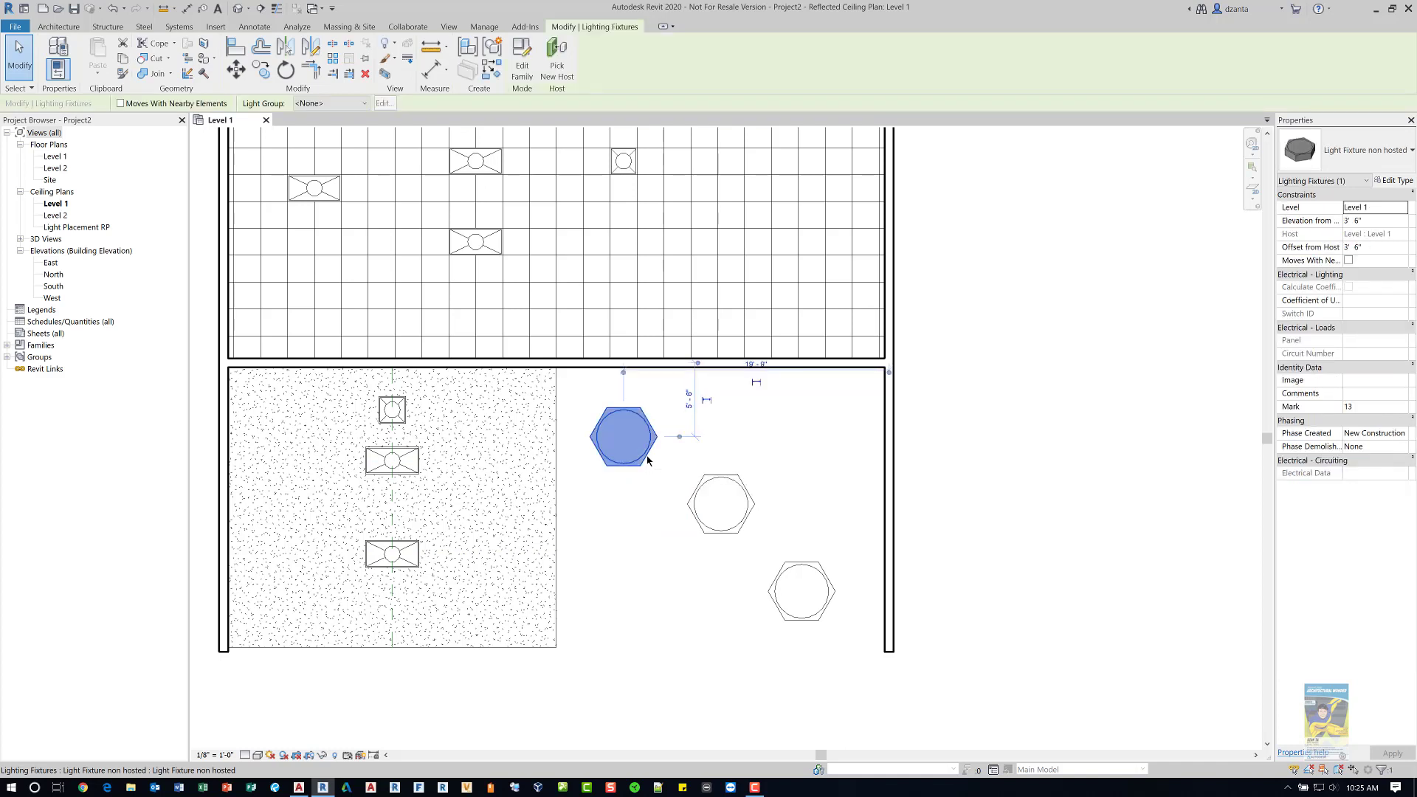
click(1376, 222)
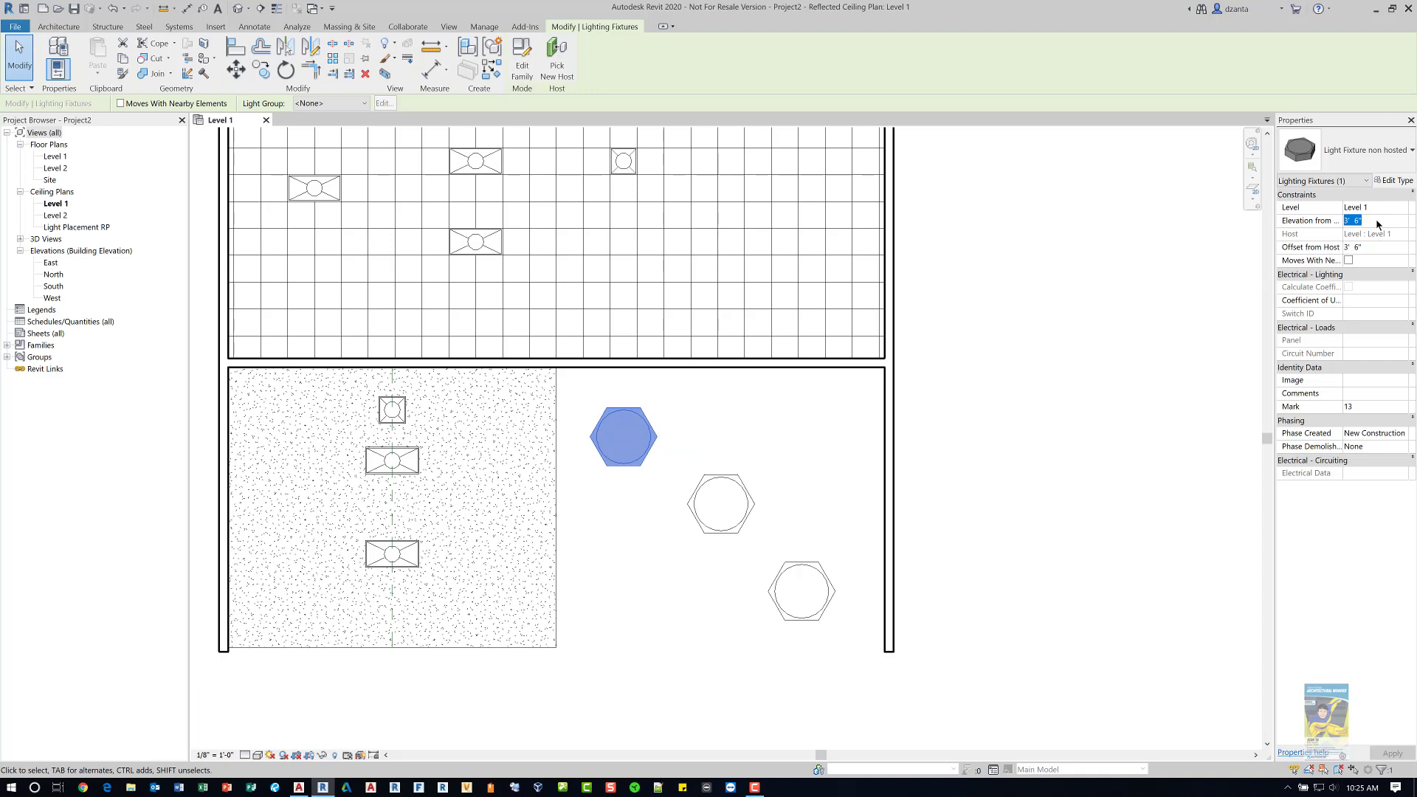
text(5)
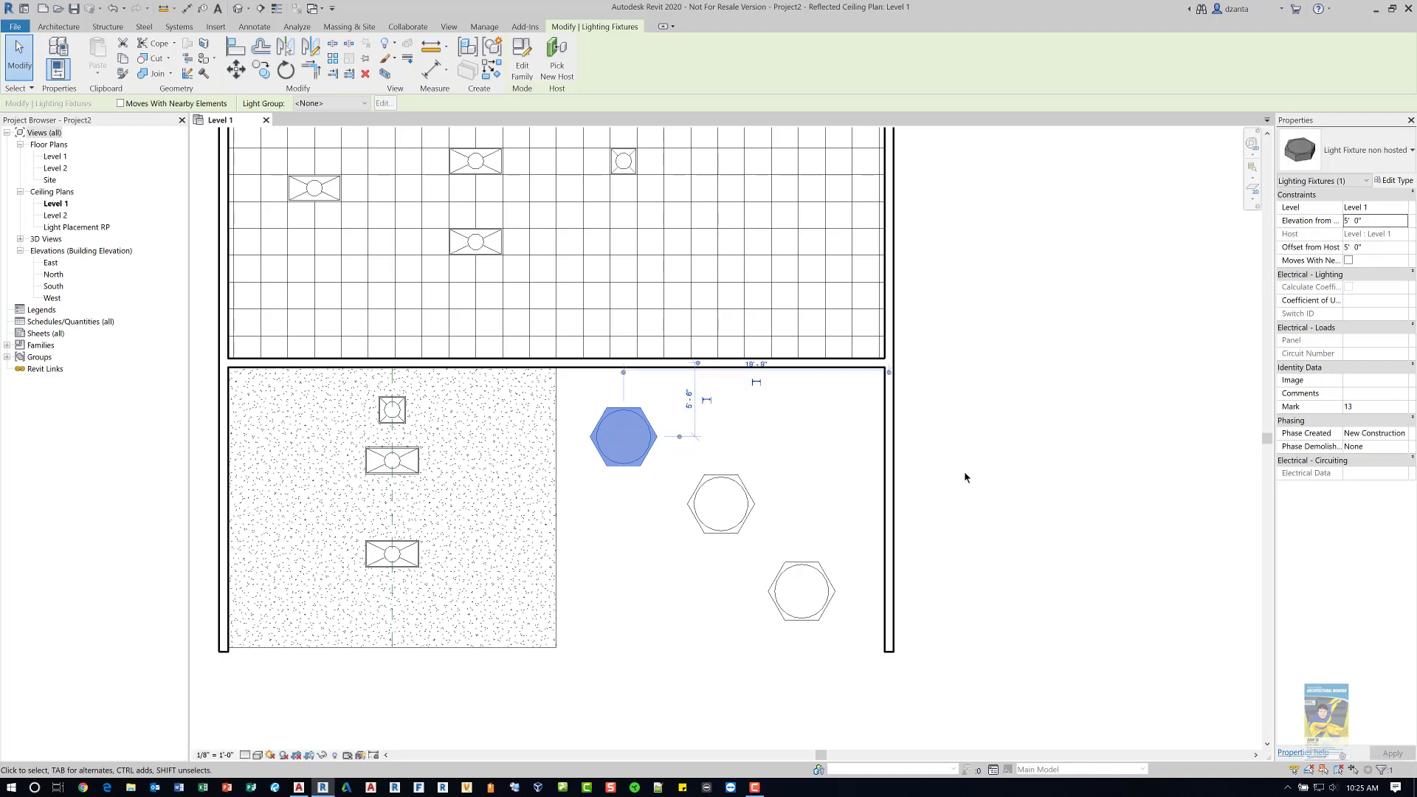
click(963, 478)
scroll(862, 467, down, 2)
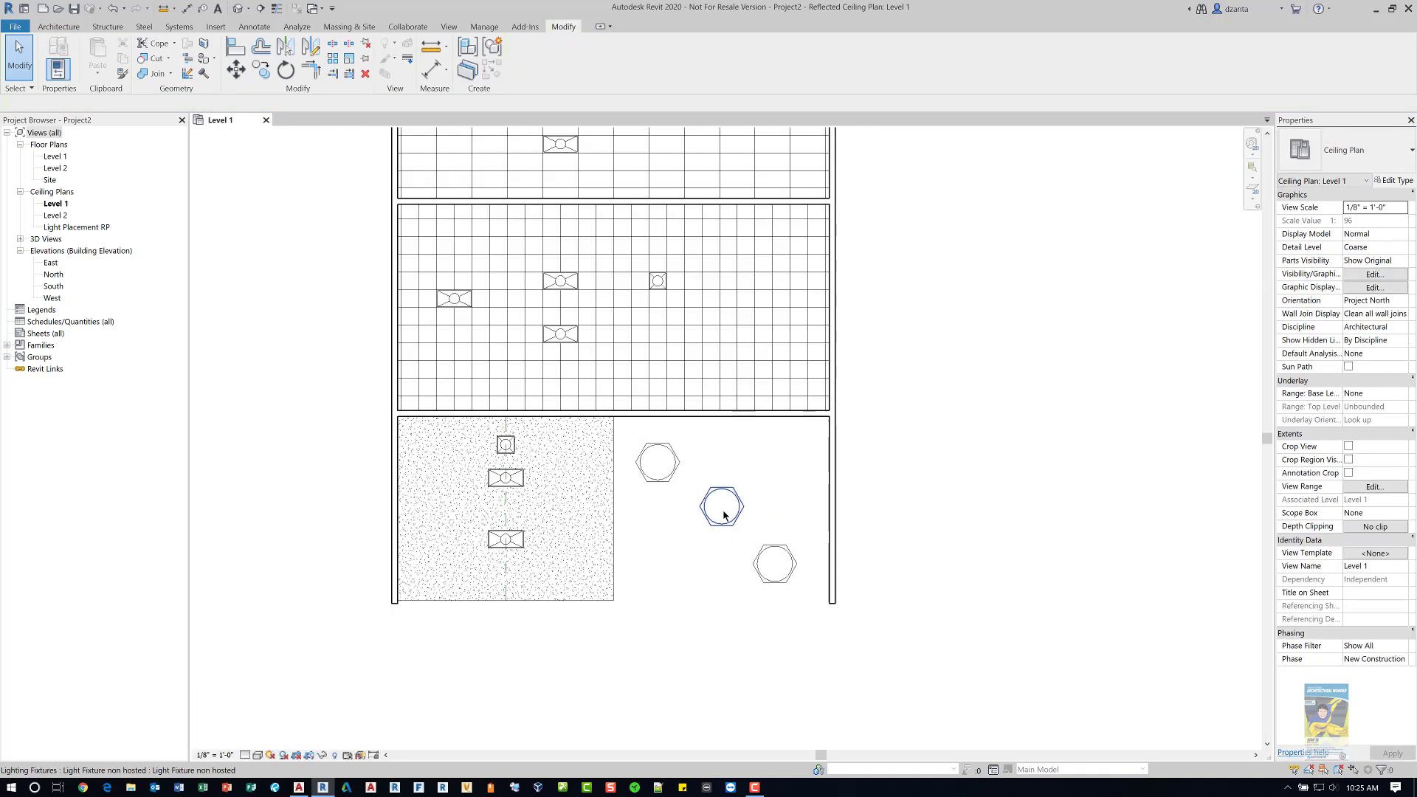
scroll(741, 434, down, 3)
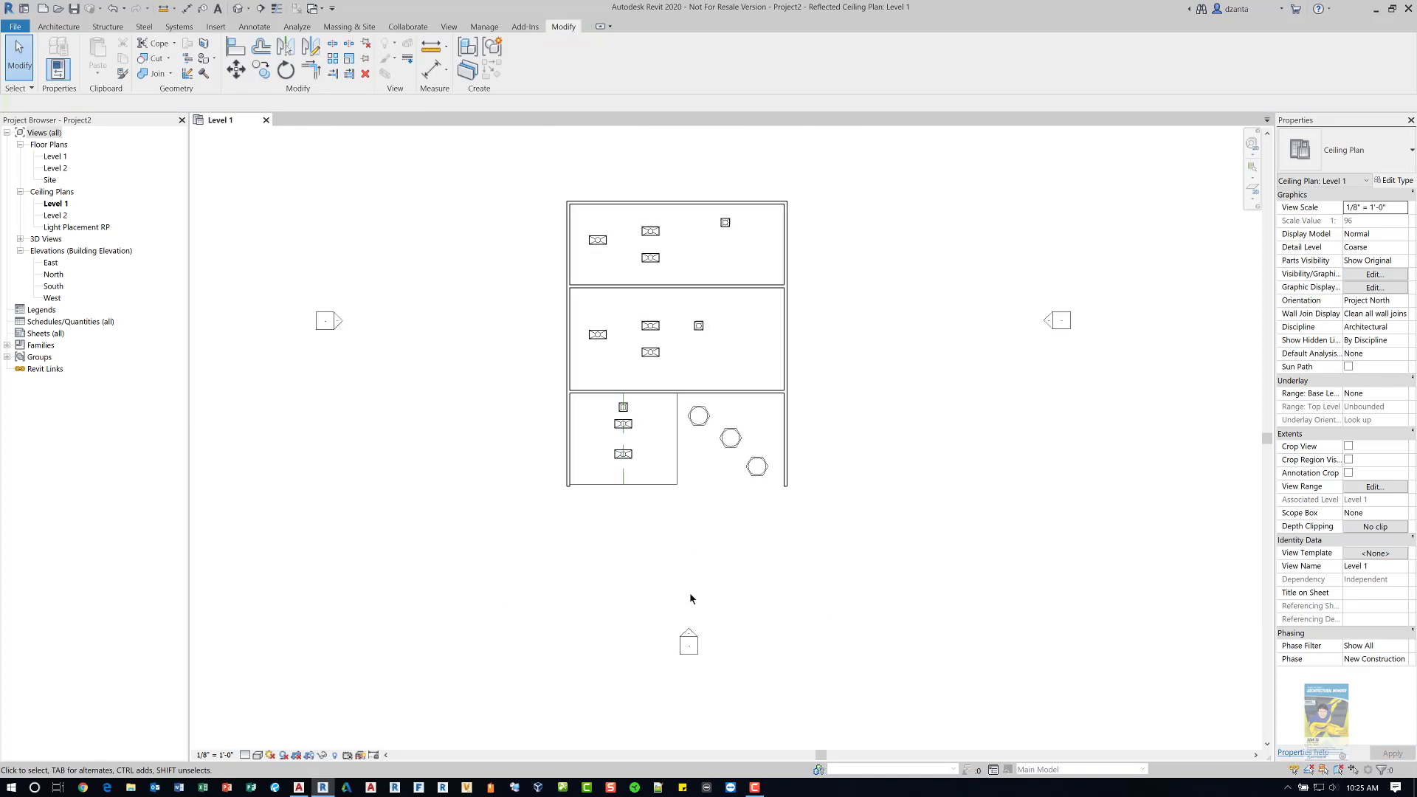
Open the South elevation and examine the heights of the hexagonal light fixtures relative to the Light Placement RP level.
double_click(687, 639)
scroll(744, 485, up, 3)
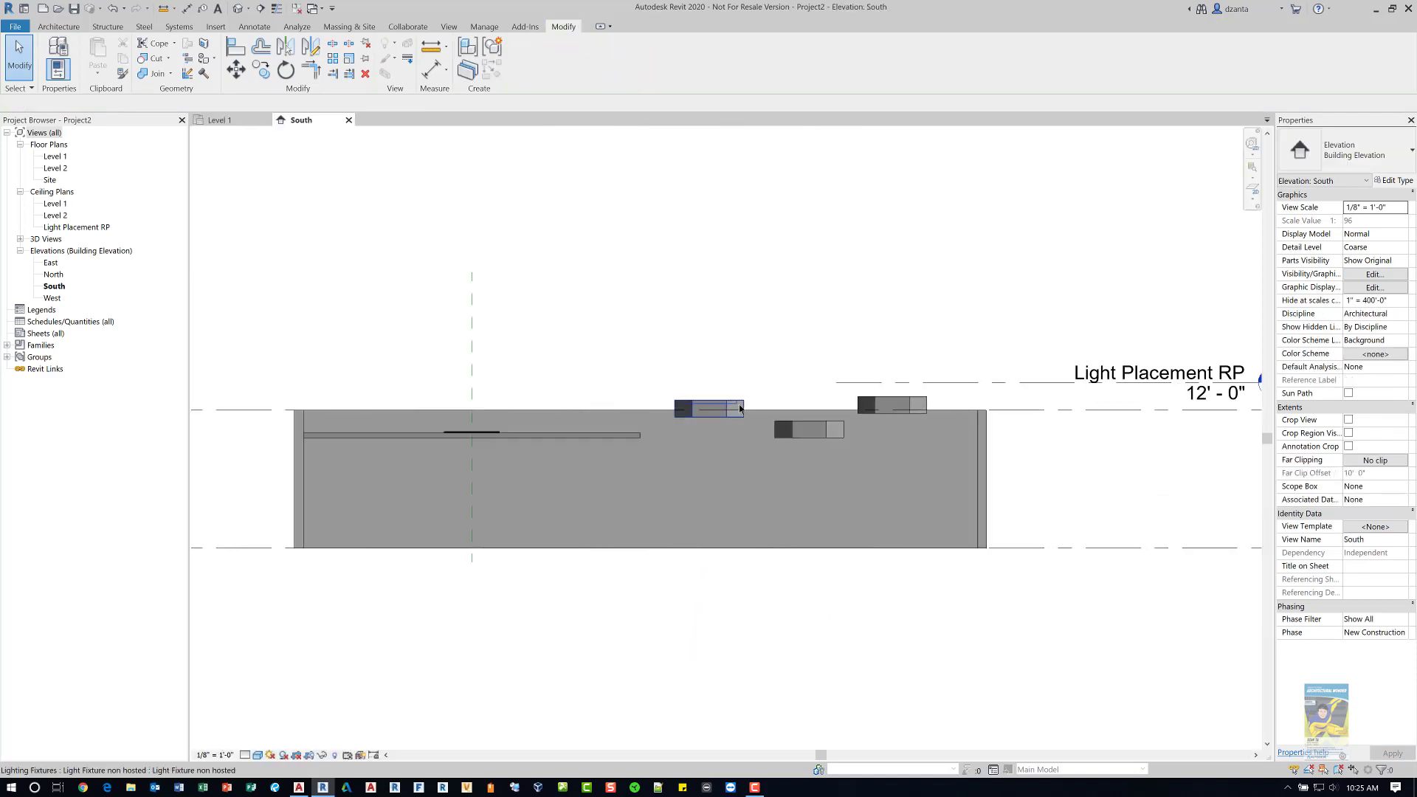
click(738, 406)
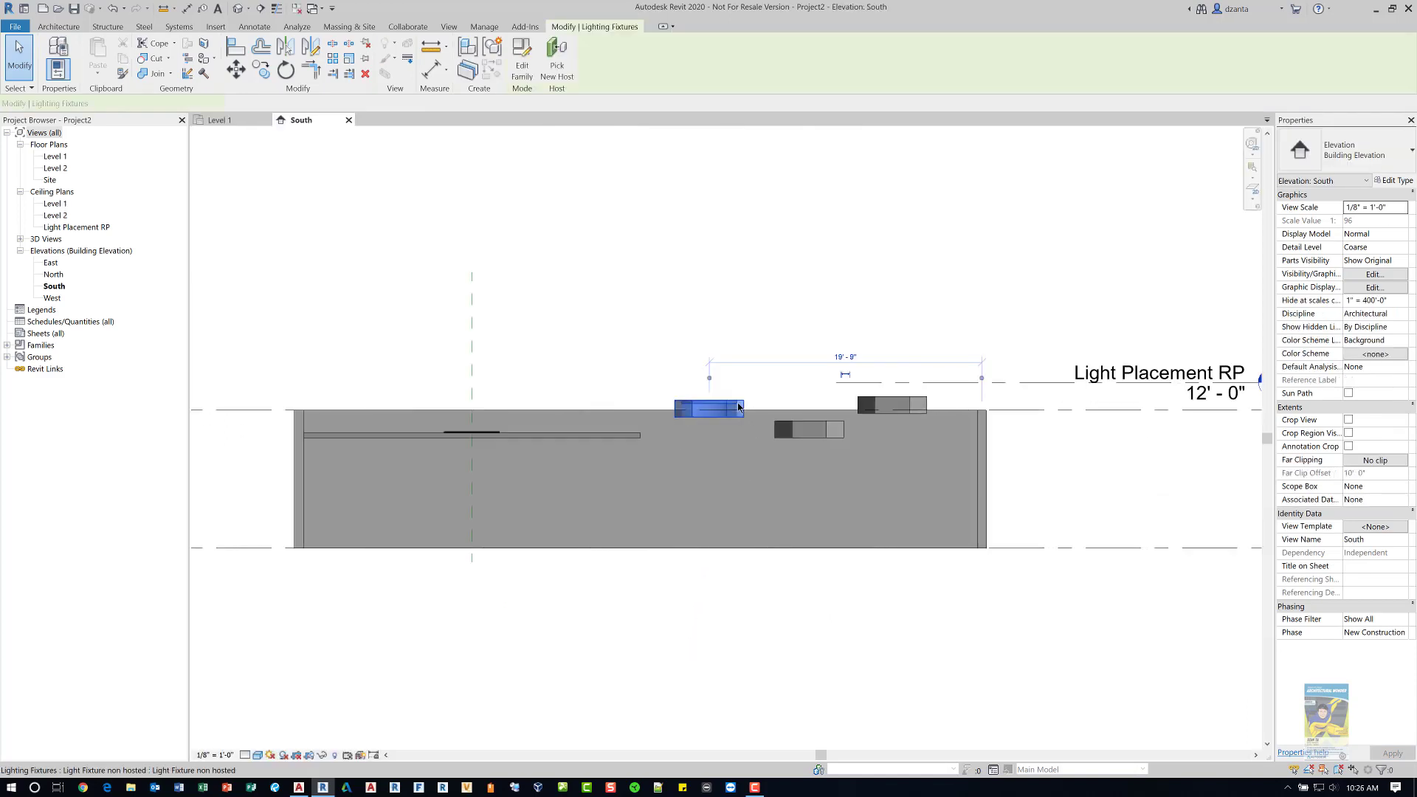
click(781, 388)
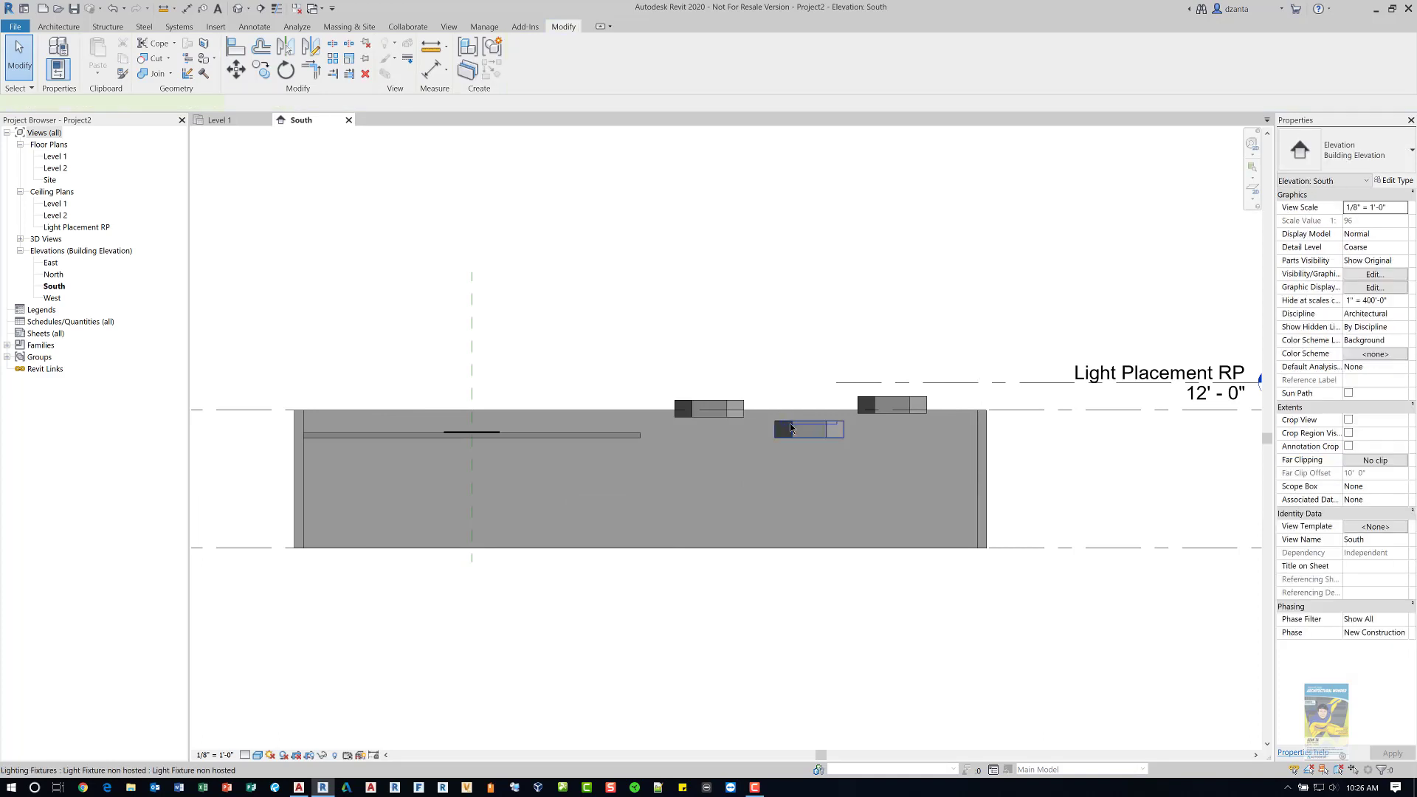
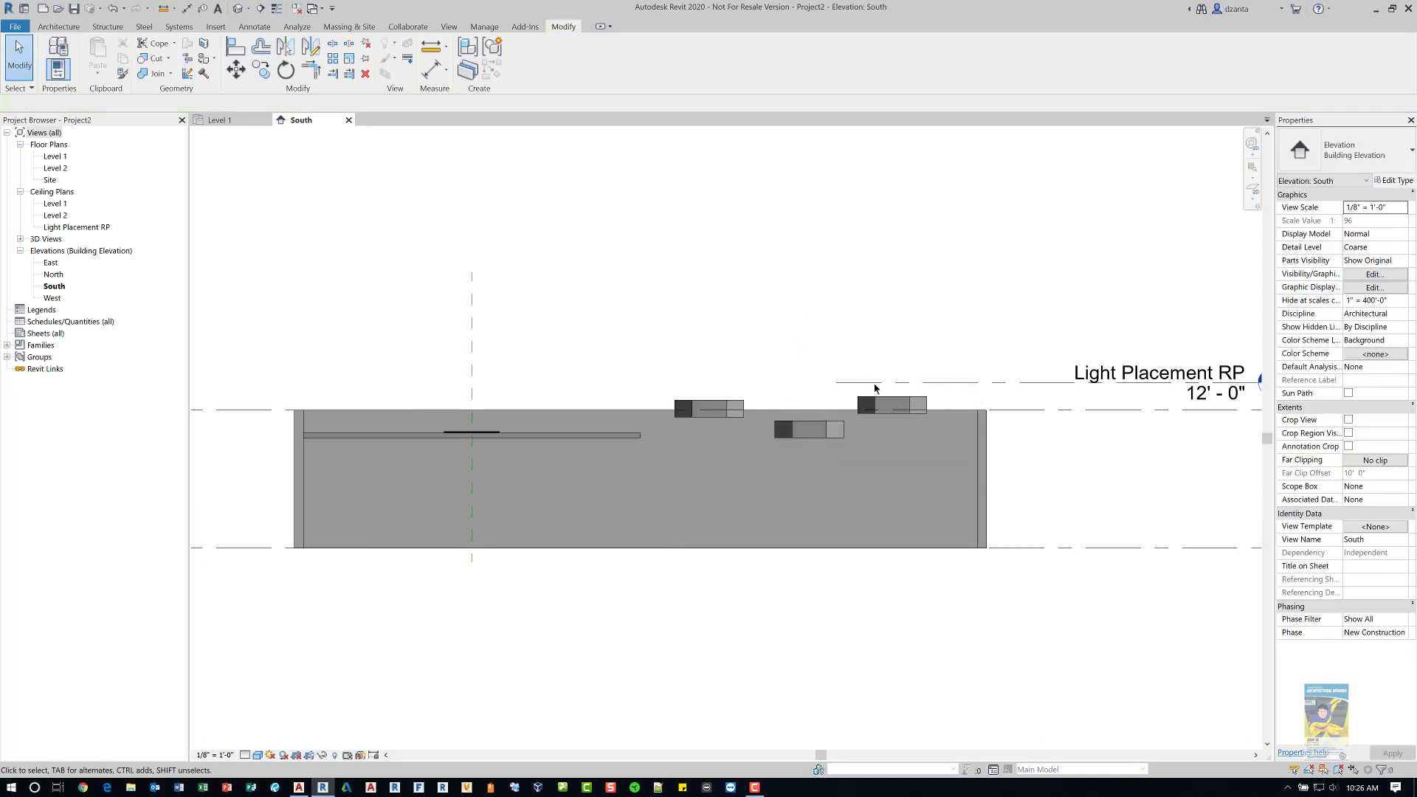
Open the family of the face-based hexagonal fixture nearest the right wall and examine it from below in the 3D view.
click(881, 402)
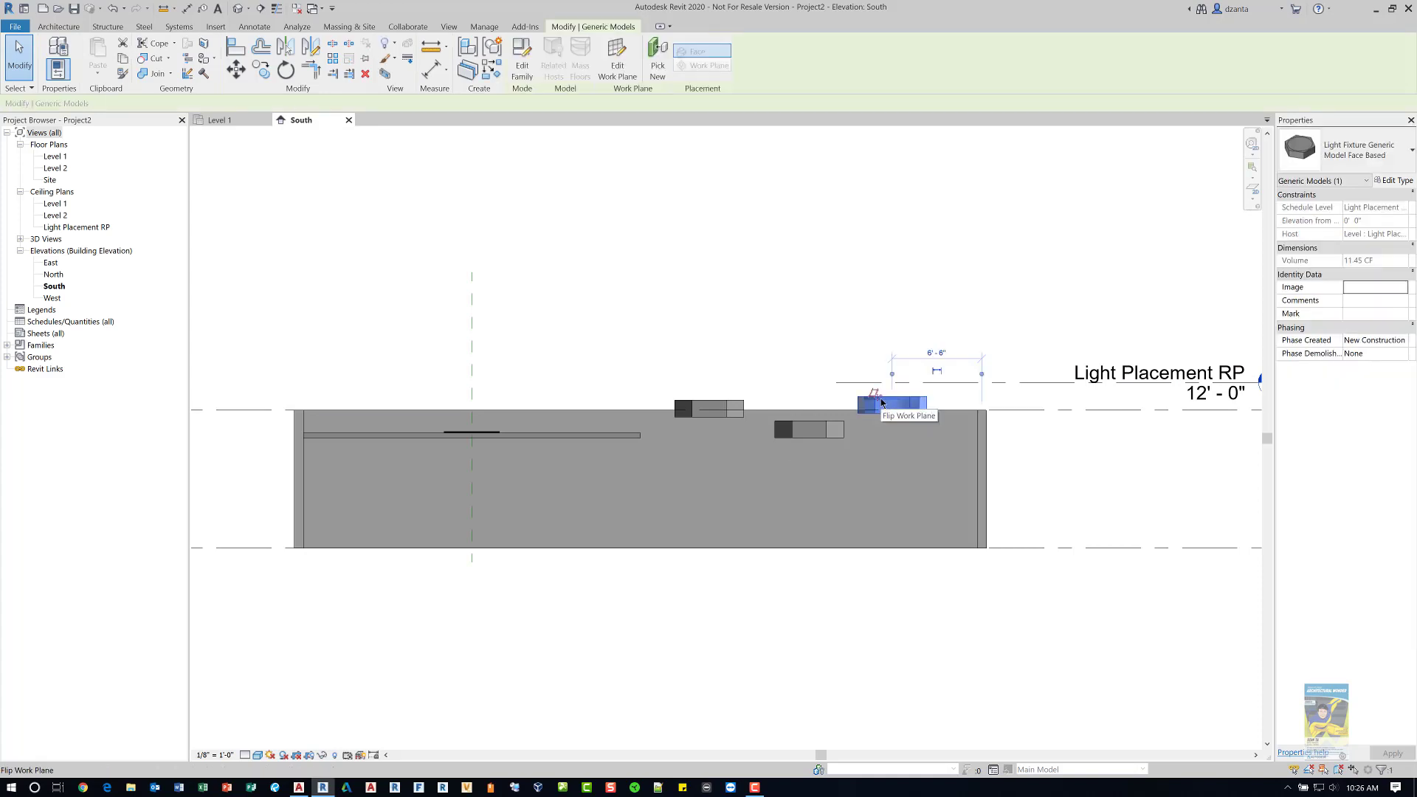
click(522, 65)
key(Escape)
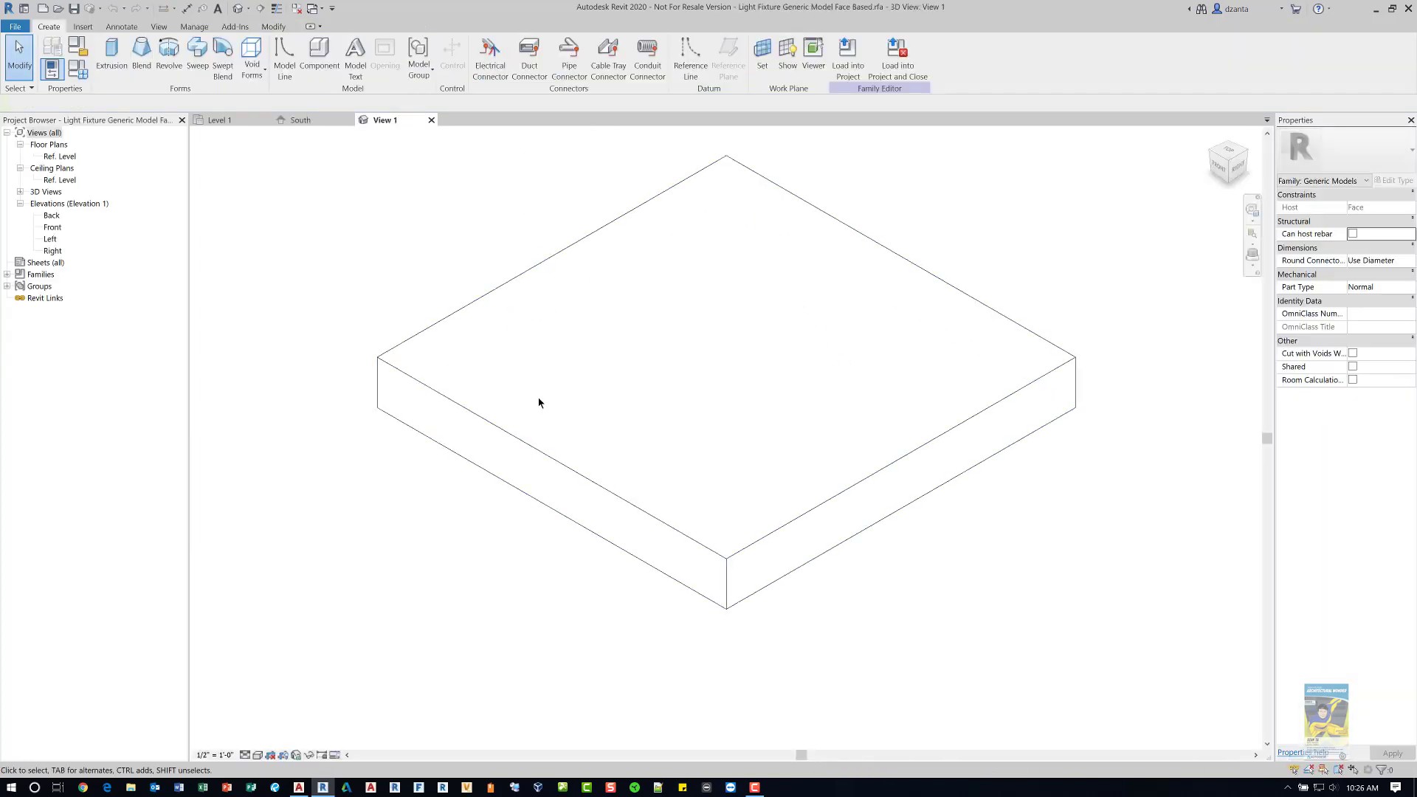
mouse_move(737, 530)
shift+middle_down()
mouse_move(752, 443)
mouse_move(822, 513)
mouse_move(920, 421)
mouse_move(831, 360)
shift+middle_up()
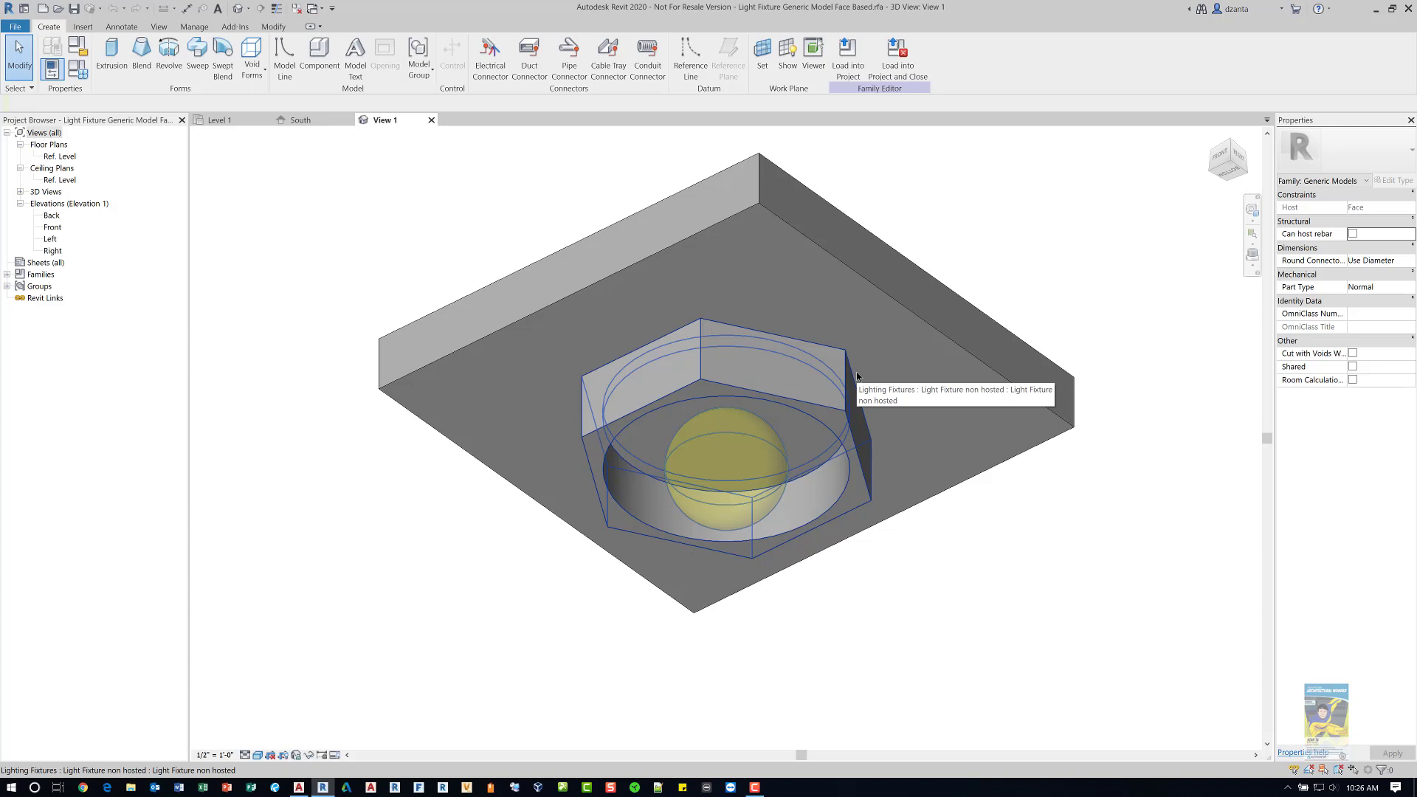
Examine the face-based family in its Front elevation and close the family without saving.
double_click(55, 228)
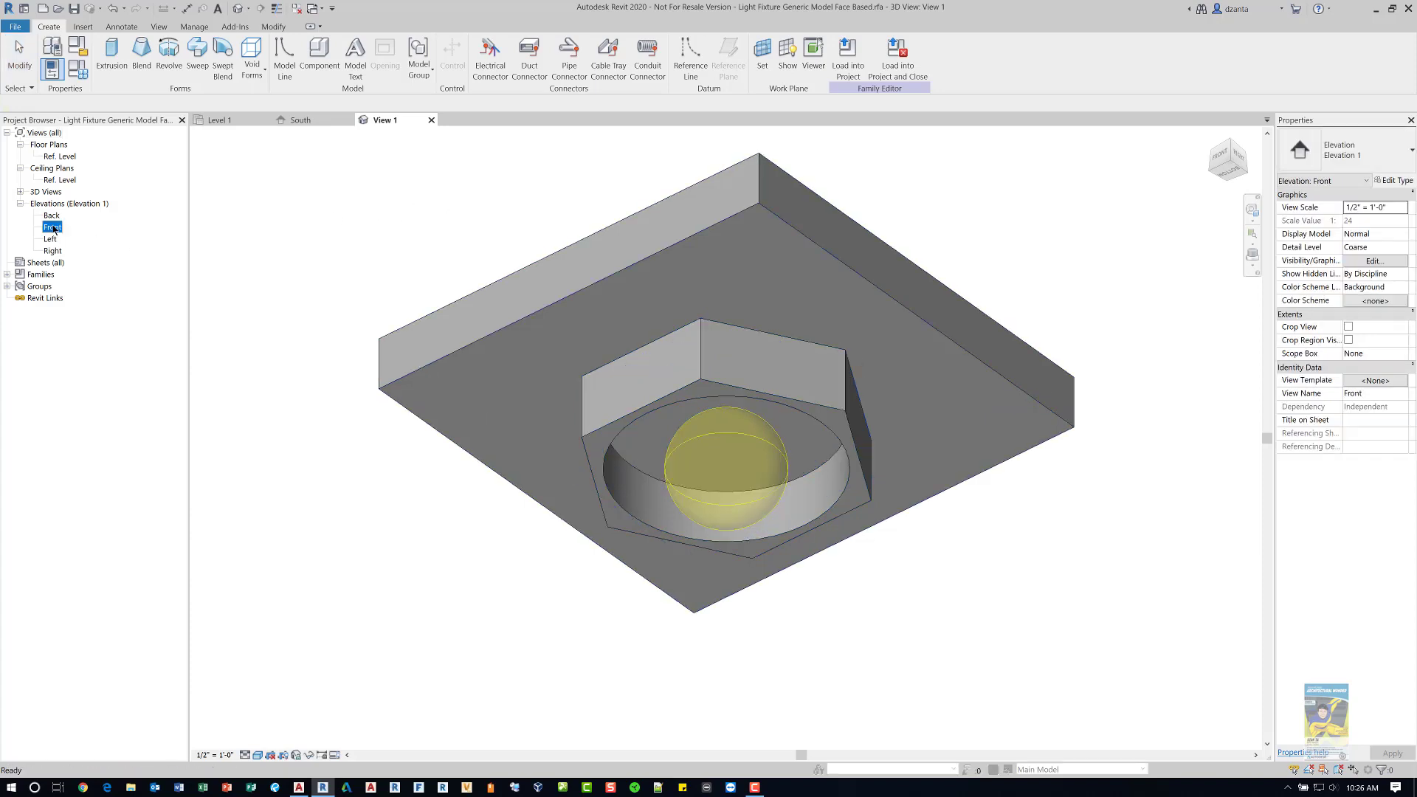
middle_drag(882, 652, 859, 571)
click(514, 121)
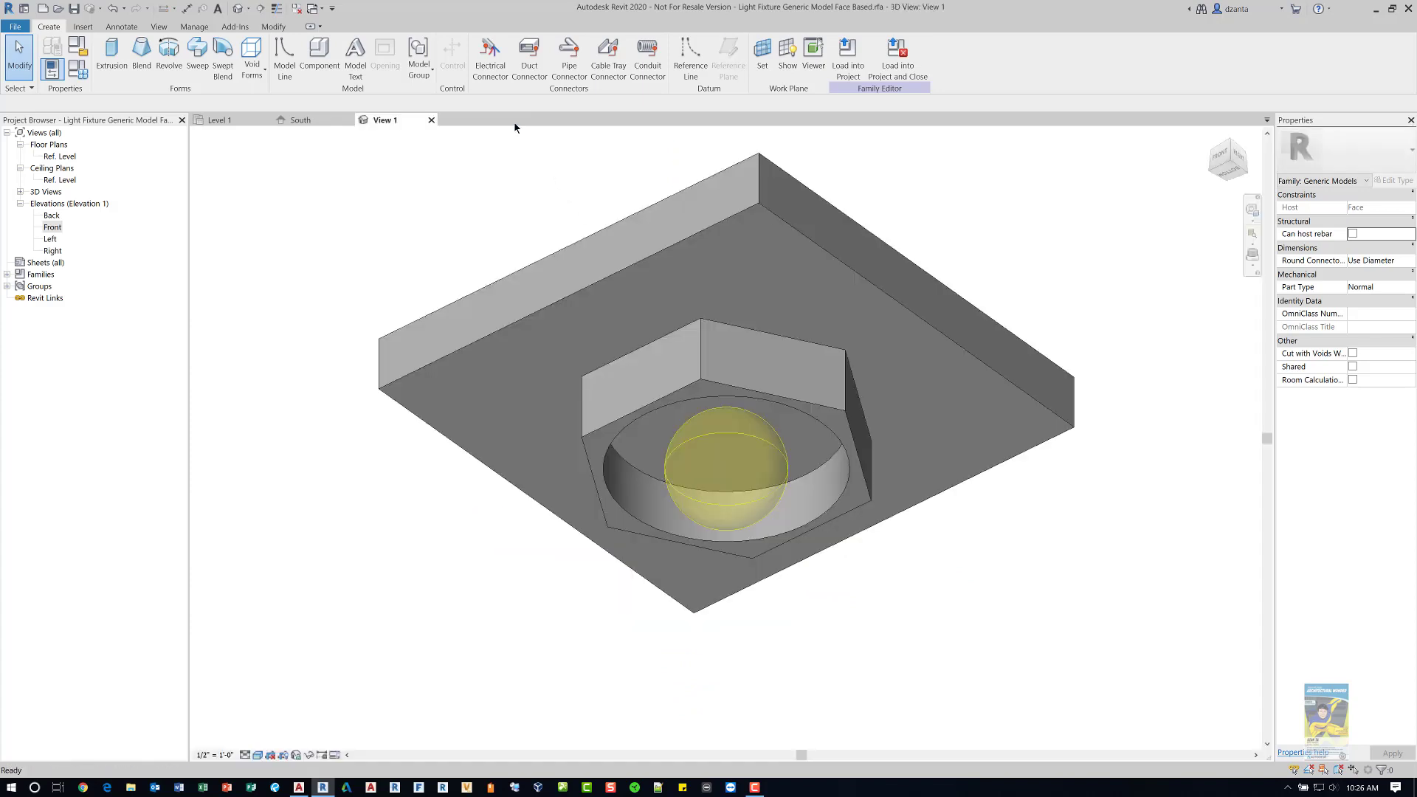
click(432, 120)
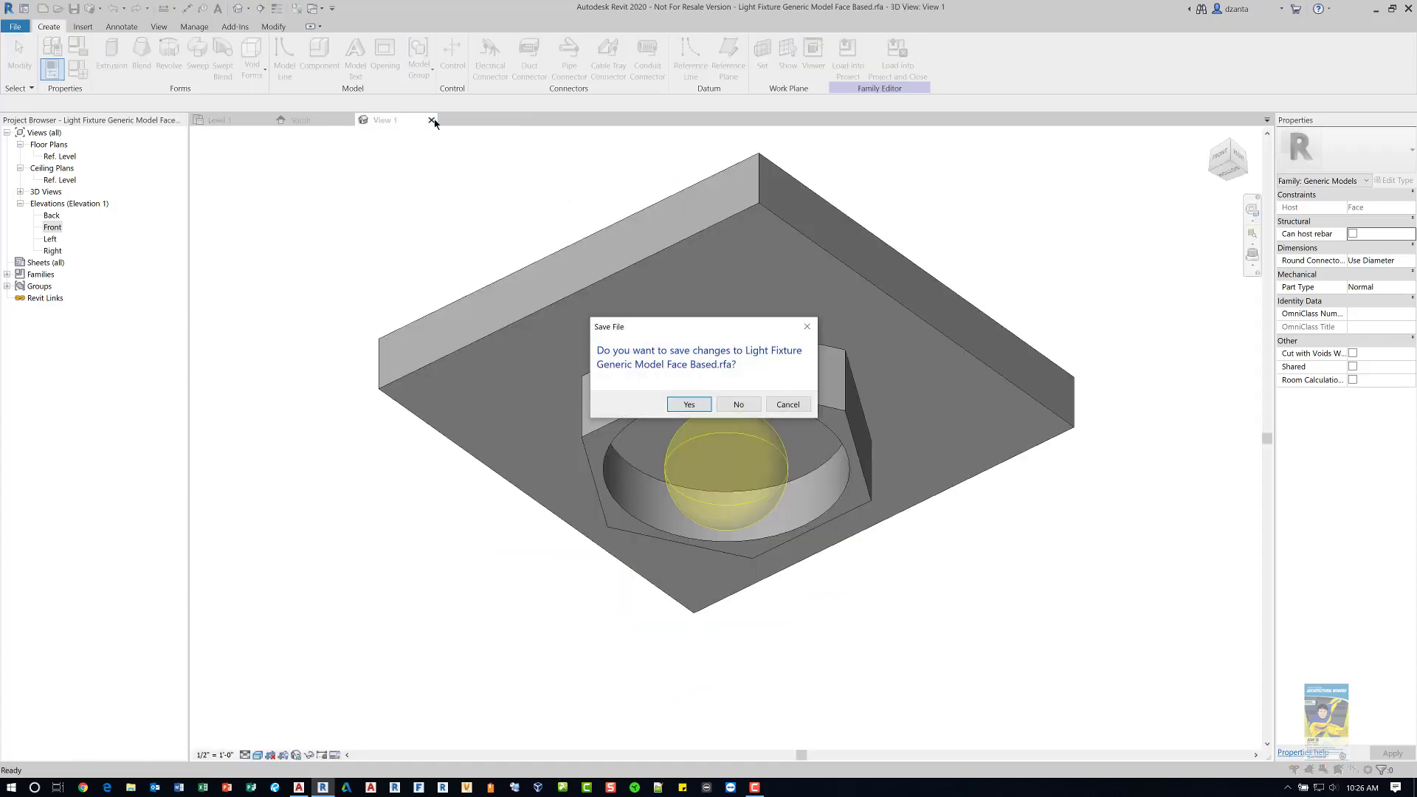
click(740, 404)
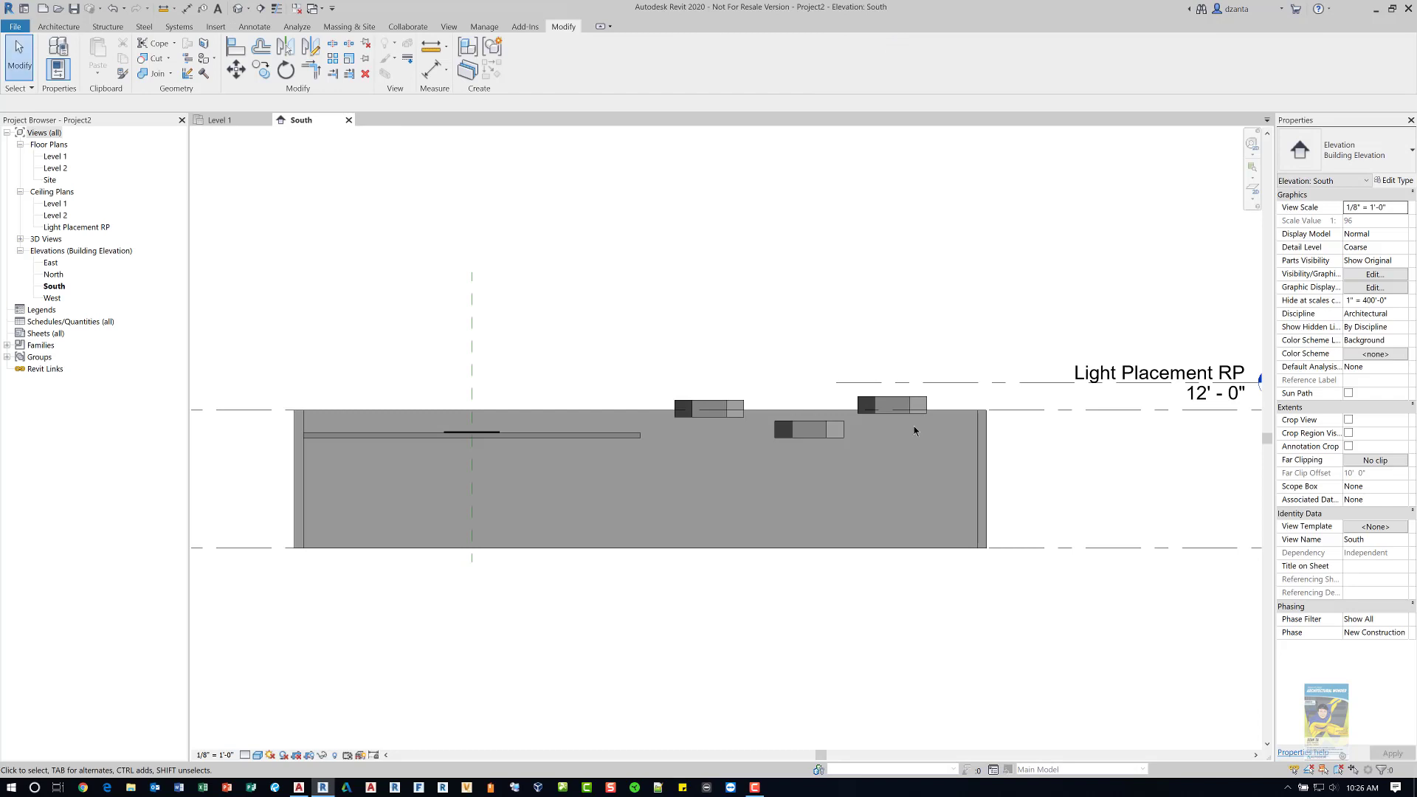
In the Level 1 ceiling plan, place a similar face-based hexagonal fixture on the Light Placement RP work plane, about 7' 6" outside the right wall.
click(243, 122)
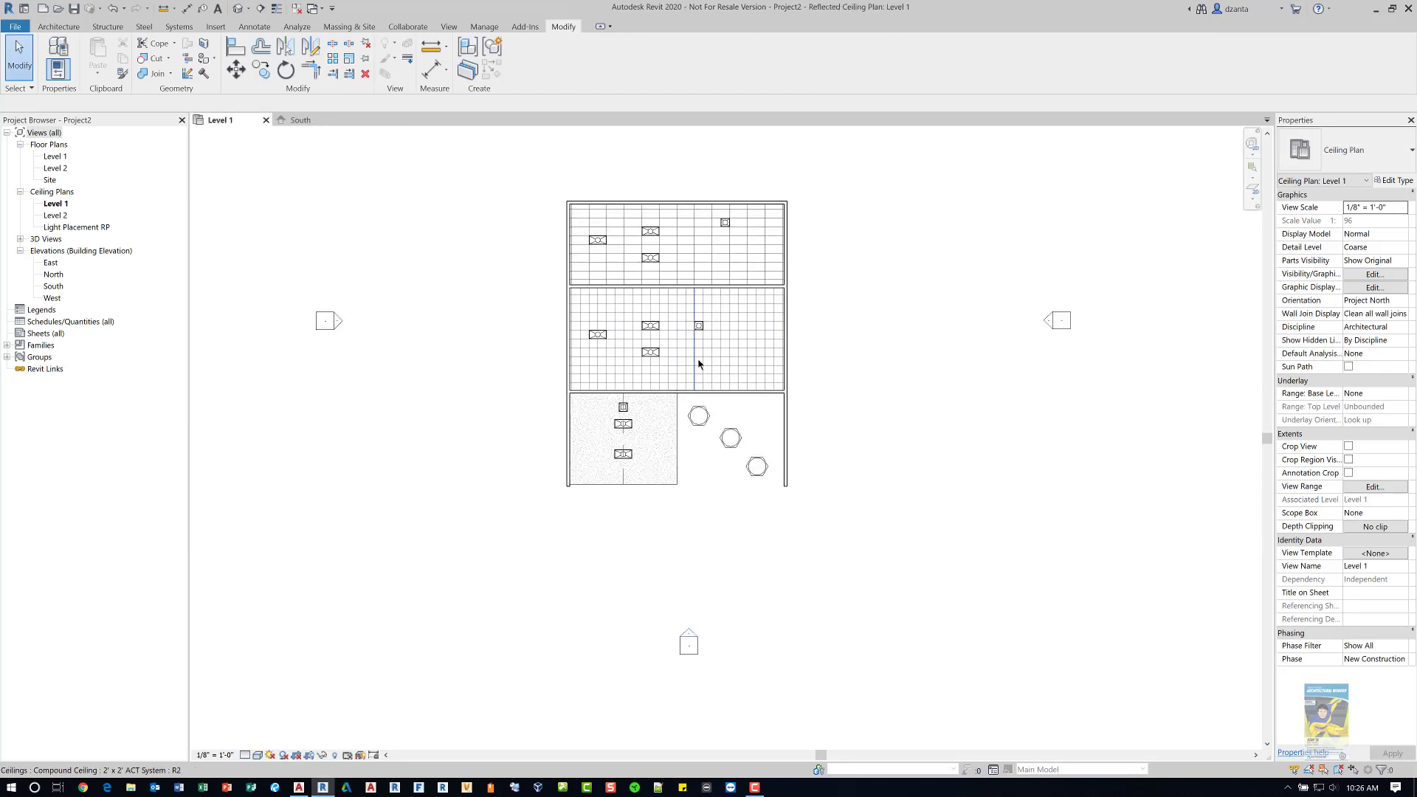
scroll(747, 491, up, 2)
click(779, 548)
scroll(782, 548, up, 2)
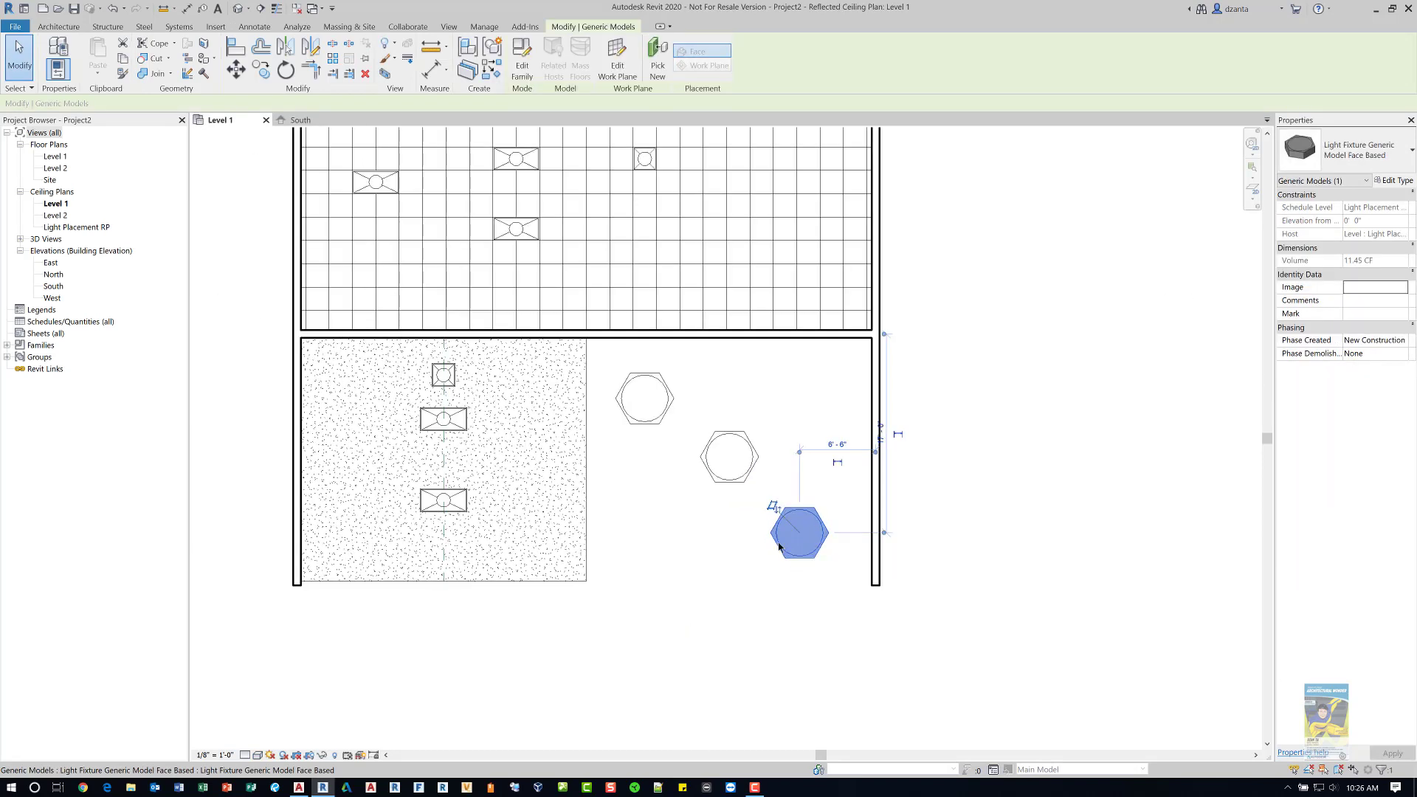
key(c)
key(s)
scroll(728, 539, up, 3)
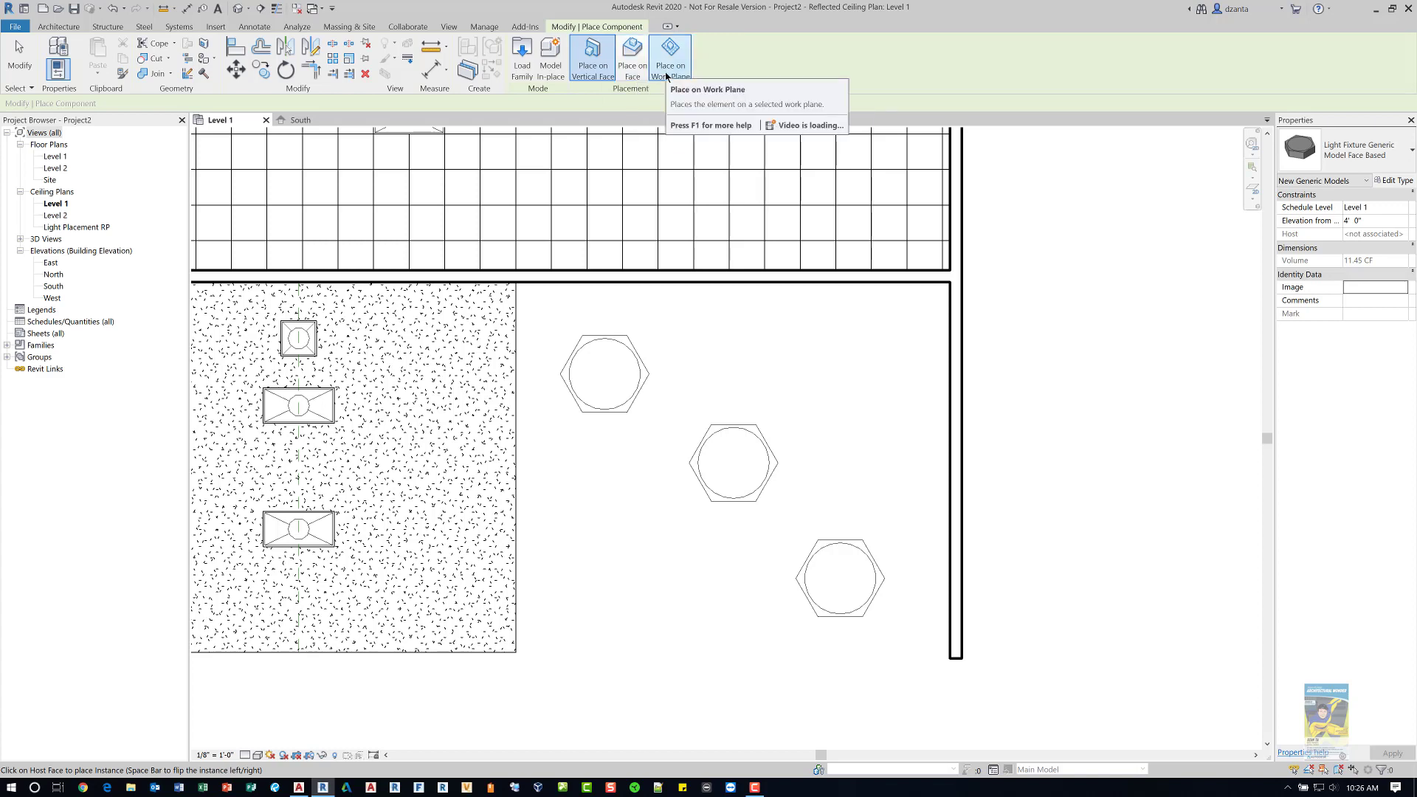
click(666, 75)
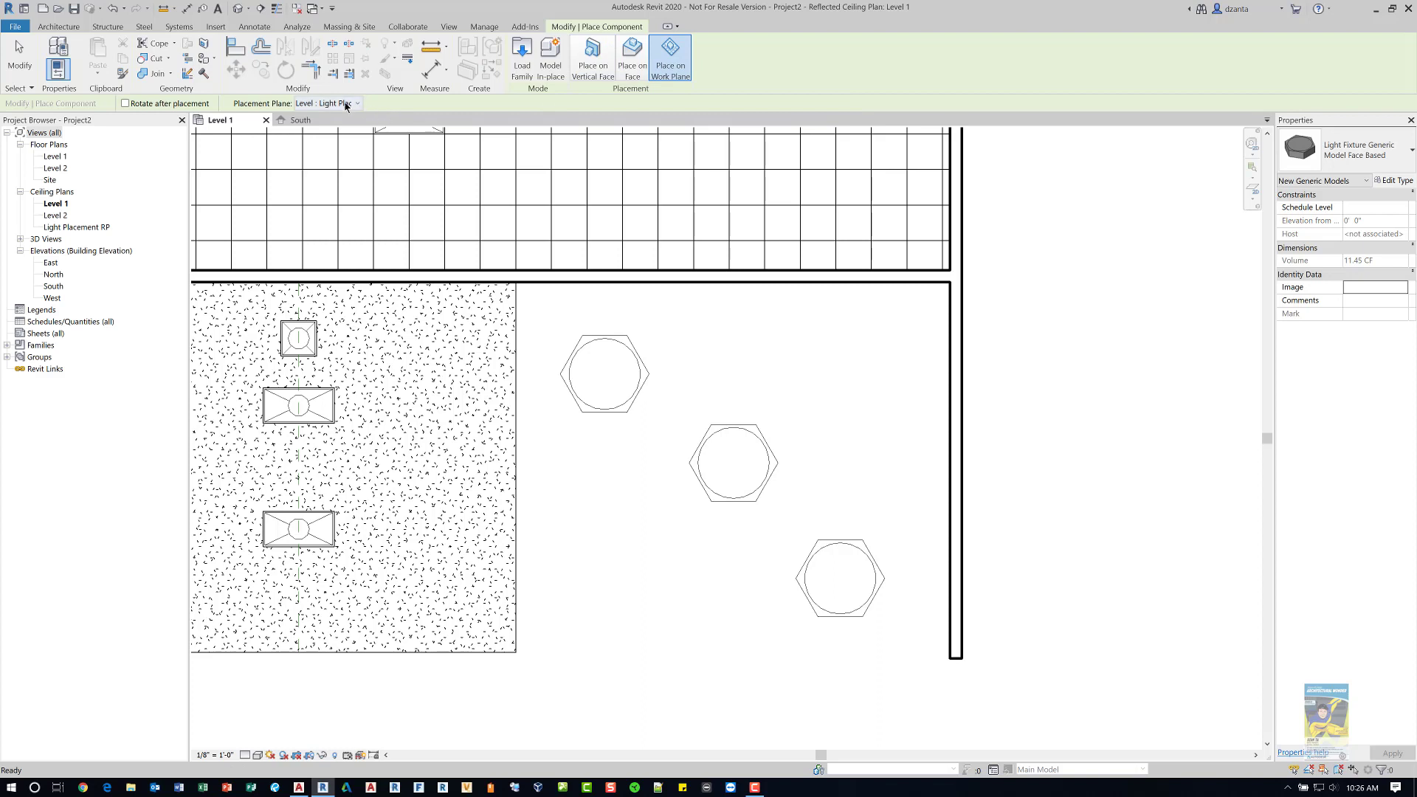
click(346, 105)
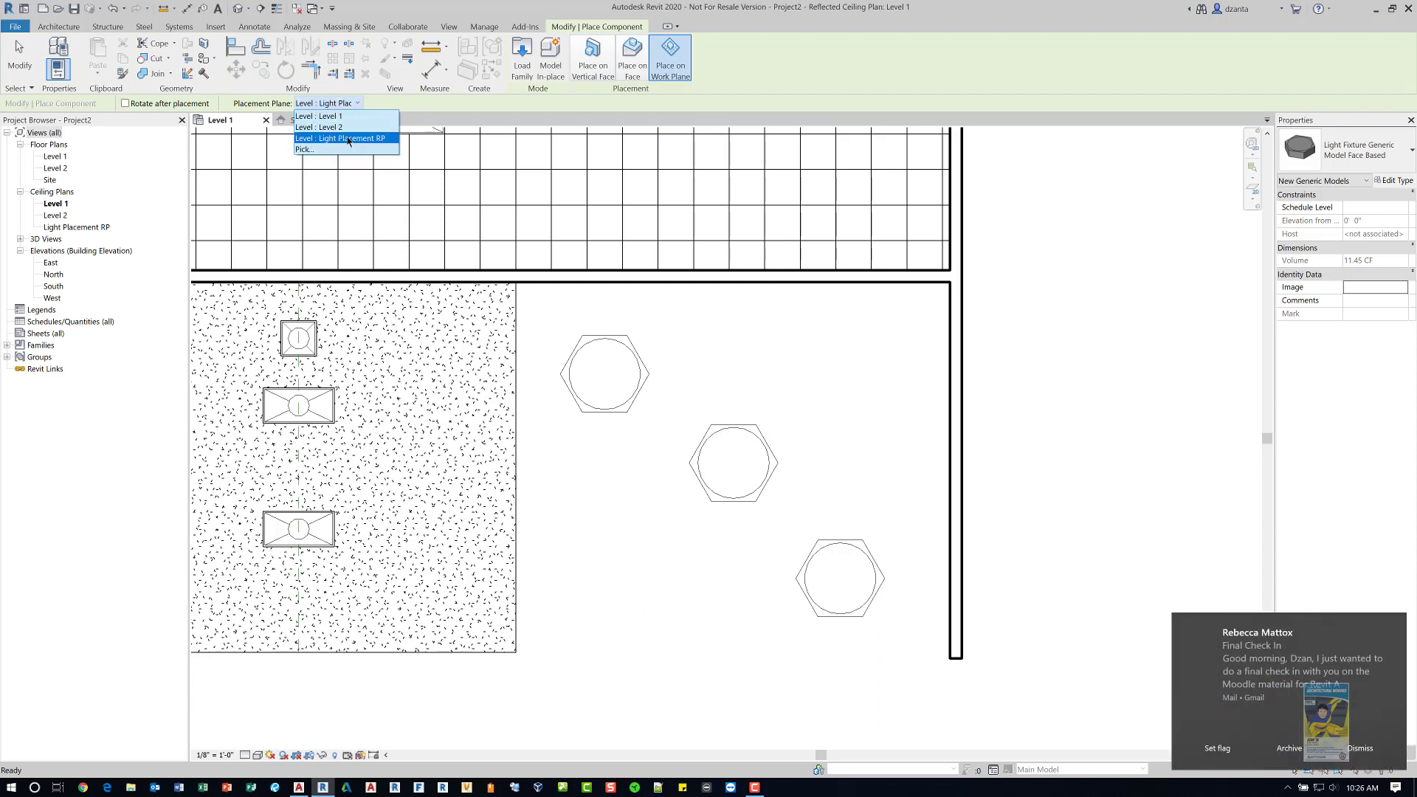
click(347, 139)
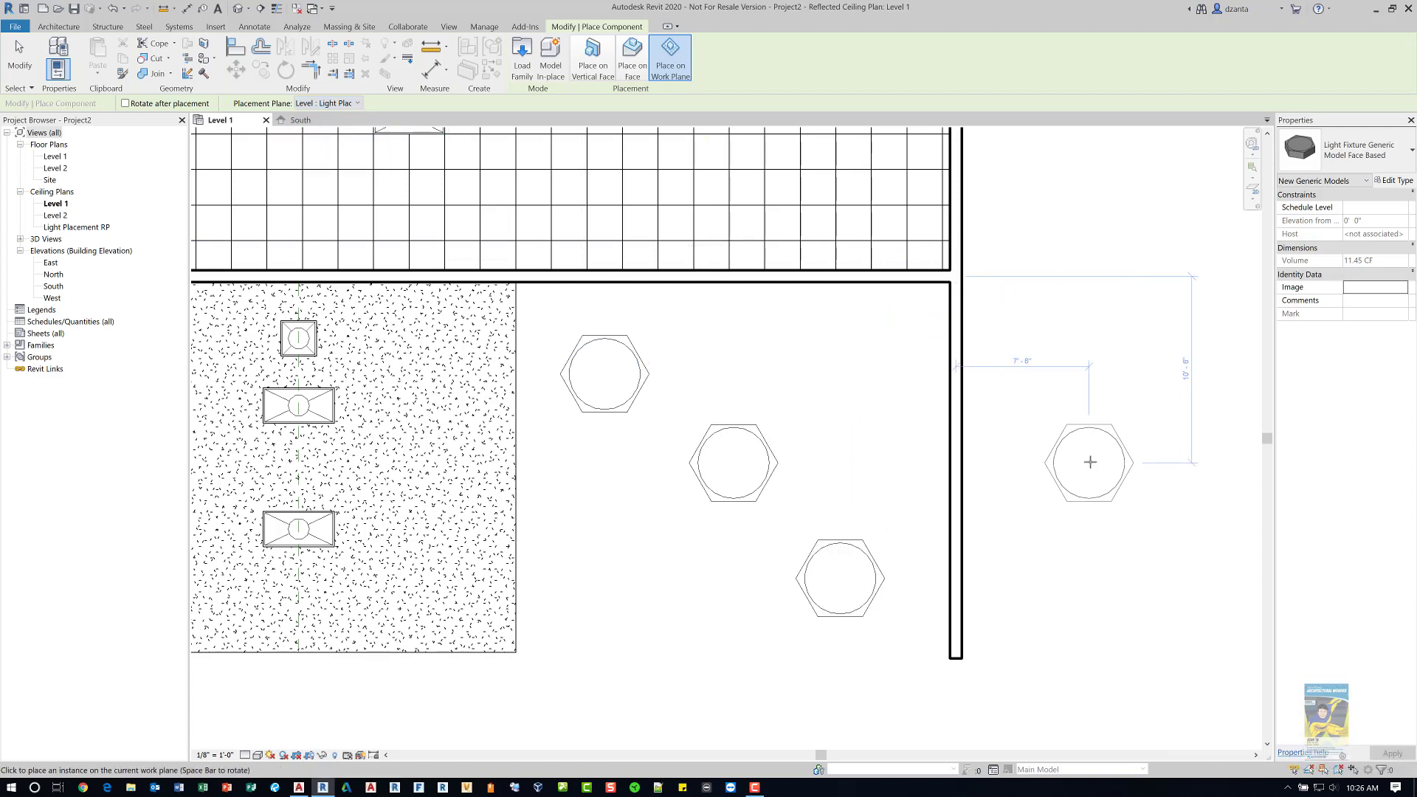
click(1090, 462)
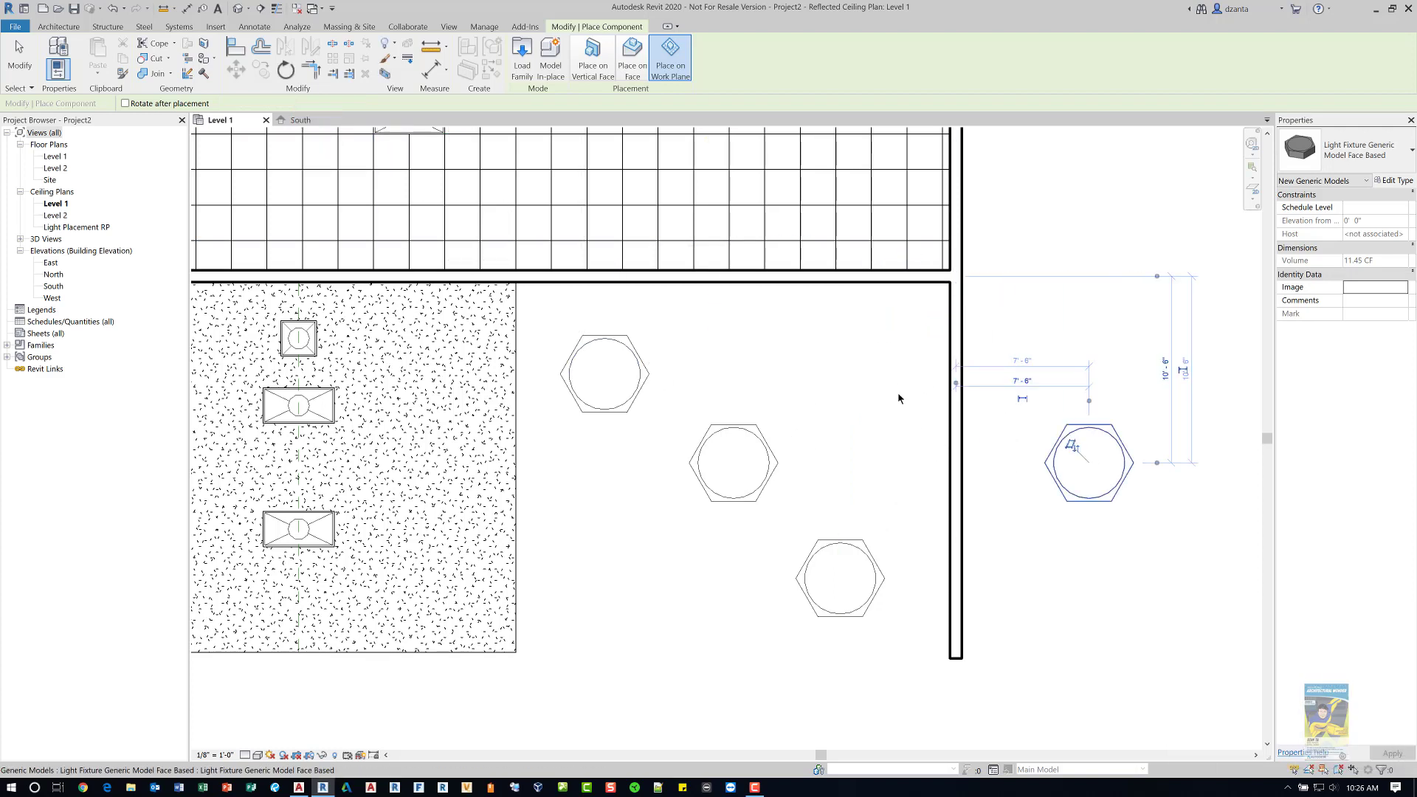
click(33, 71)
Return to the South elevation and examine the newly placed fixture's height against the Light Placement RP level.
scroll(465, 439, down, 4)
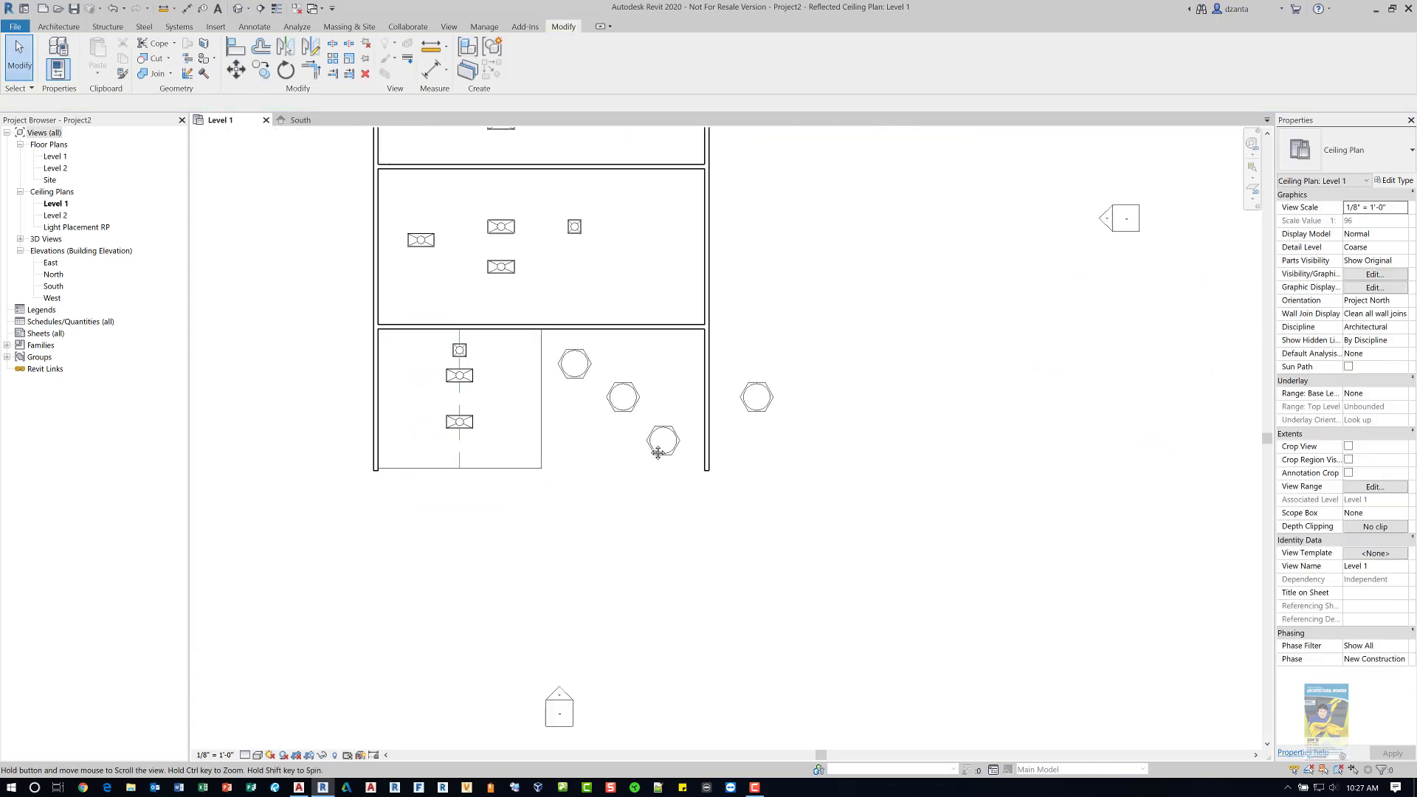
double_click(620, 619)
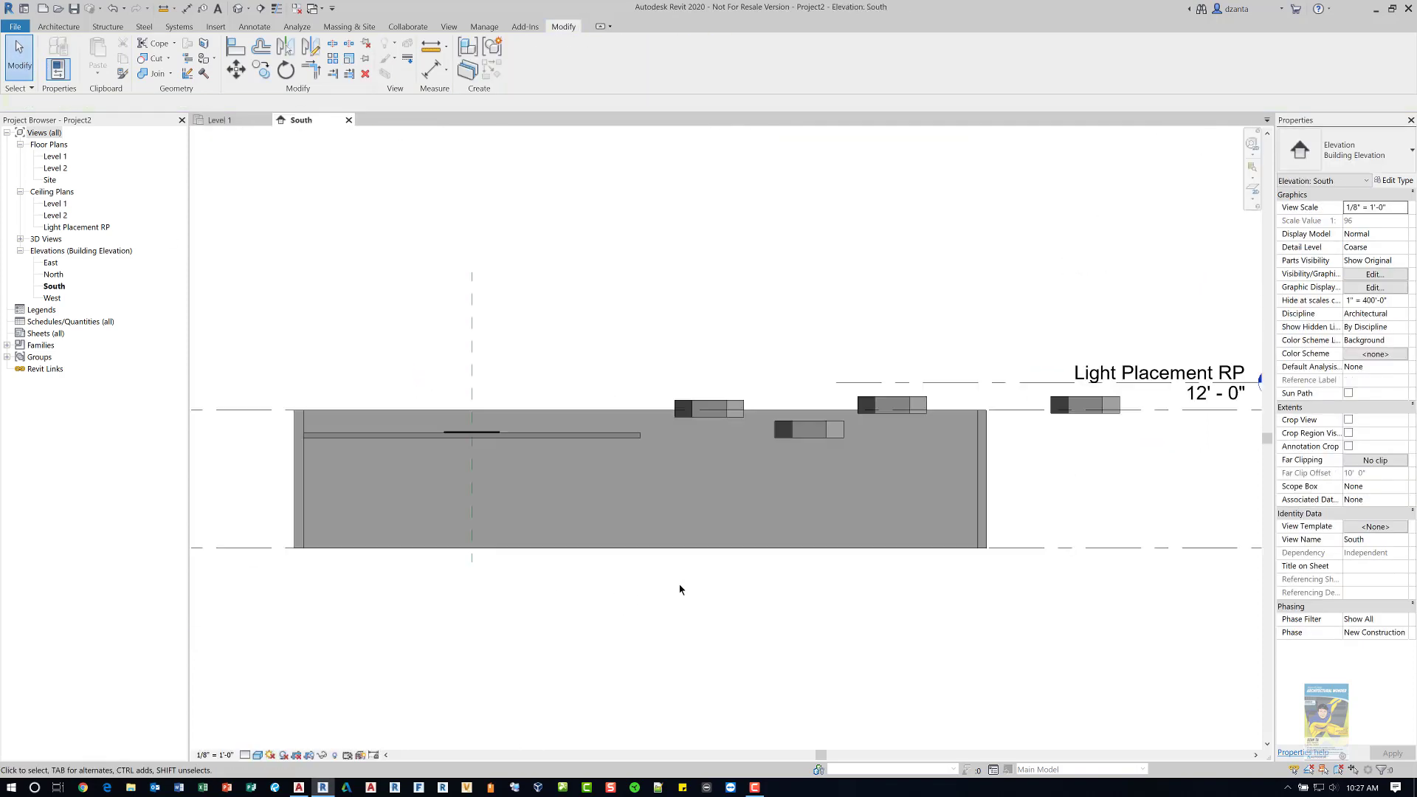
middle_drag(1115, 495, 917, 499)
scroll(923, 480, up, 3)
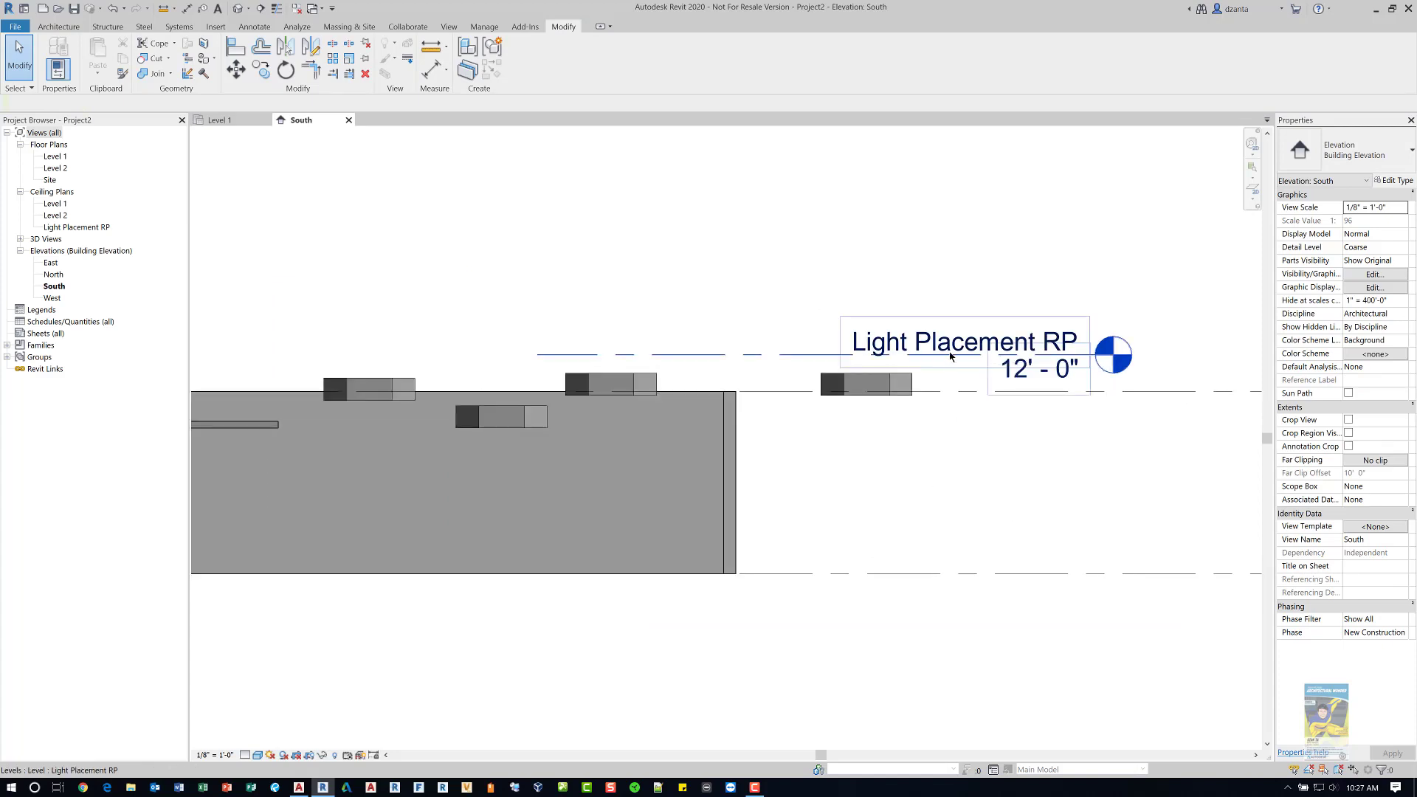
click(901, 382)
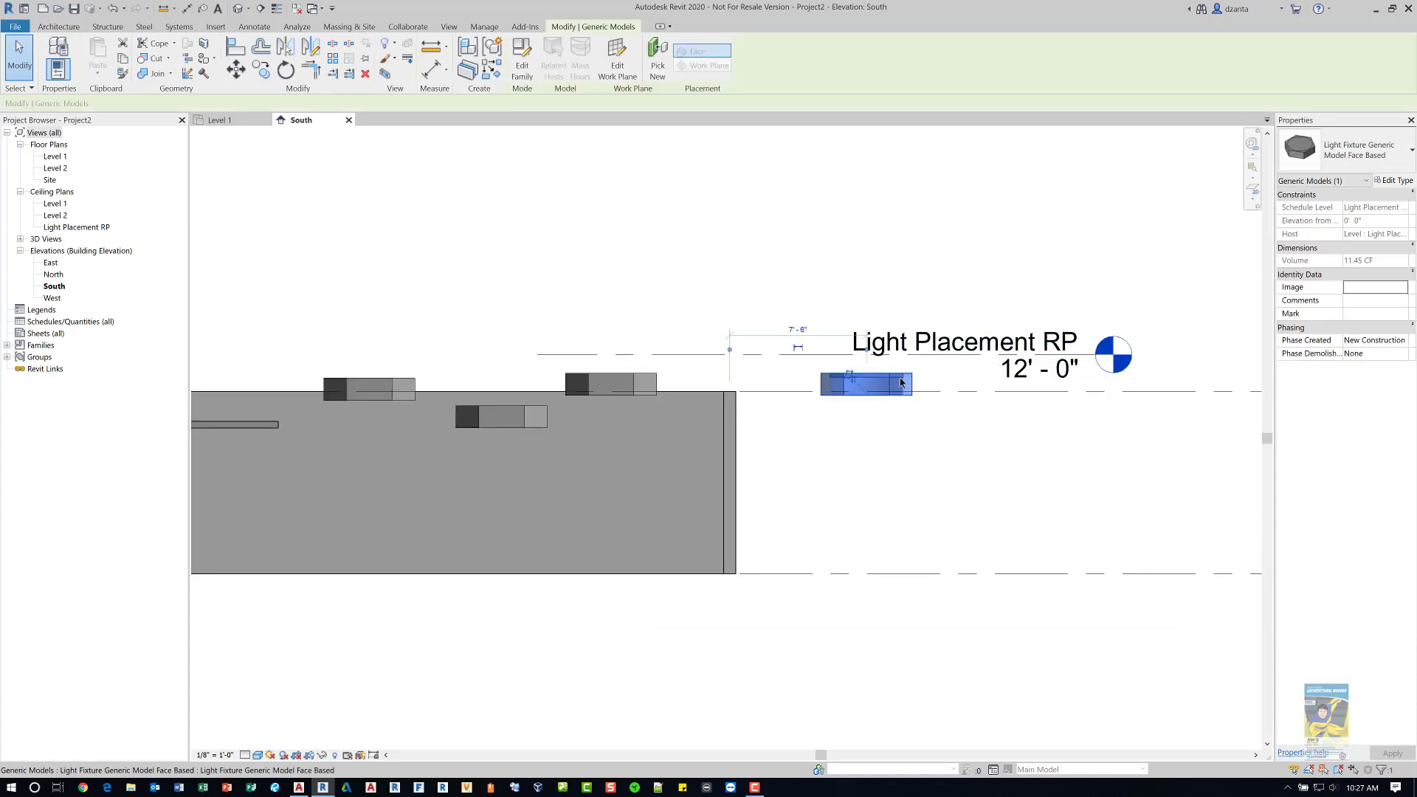
scroll(900, 382, up, 2)
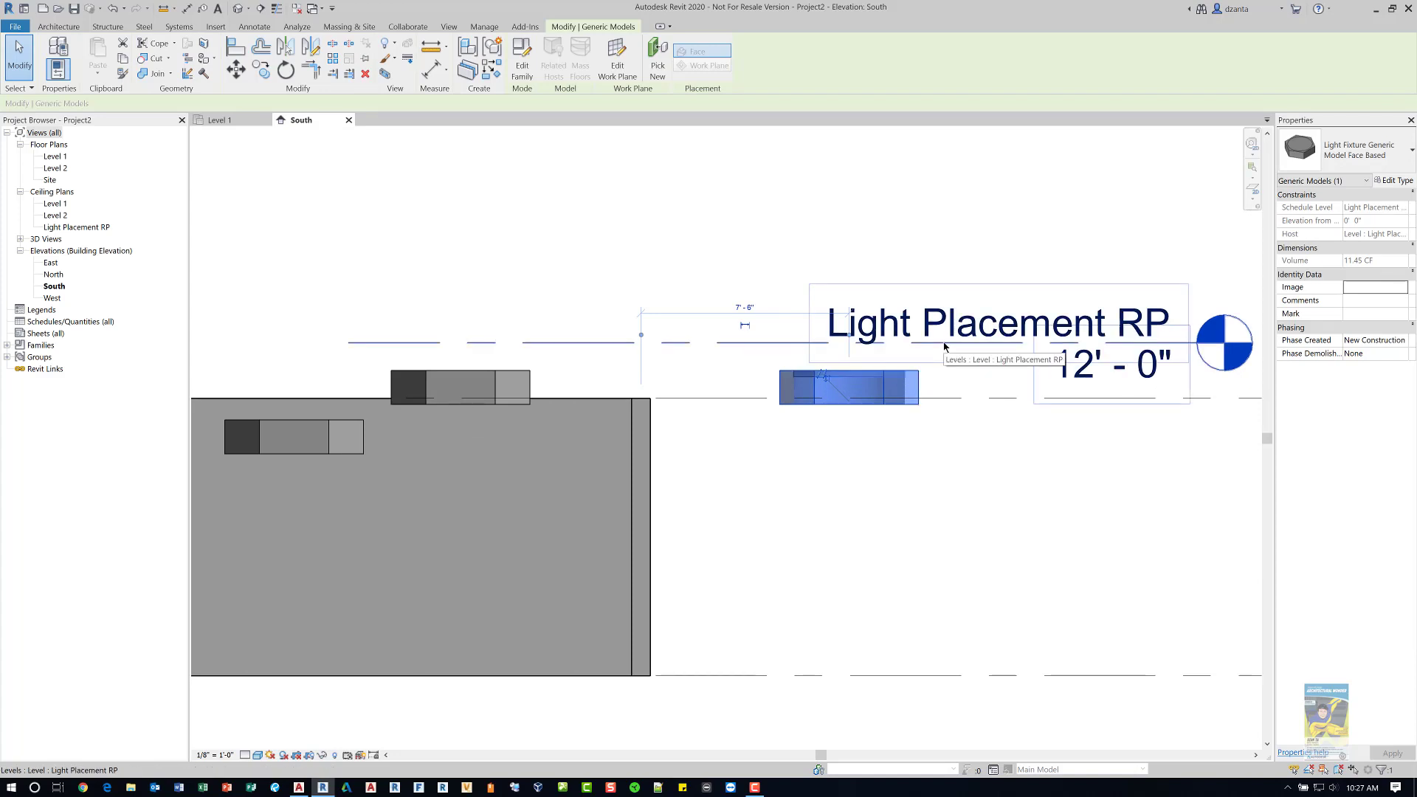
click(896, 464)
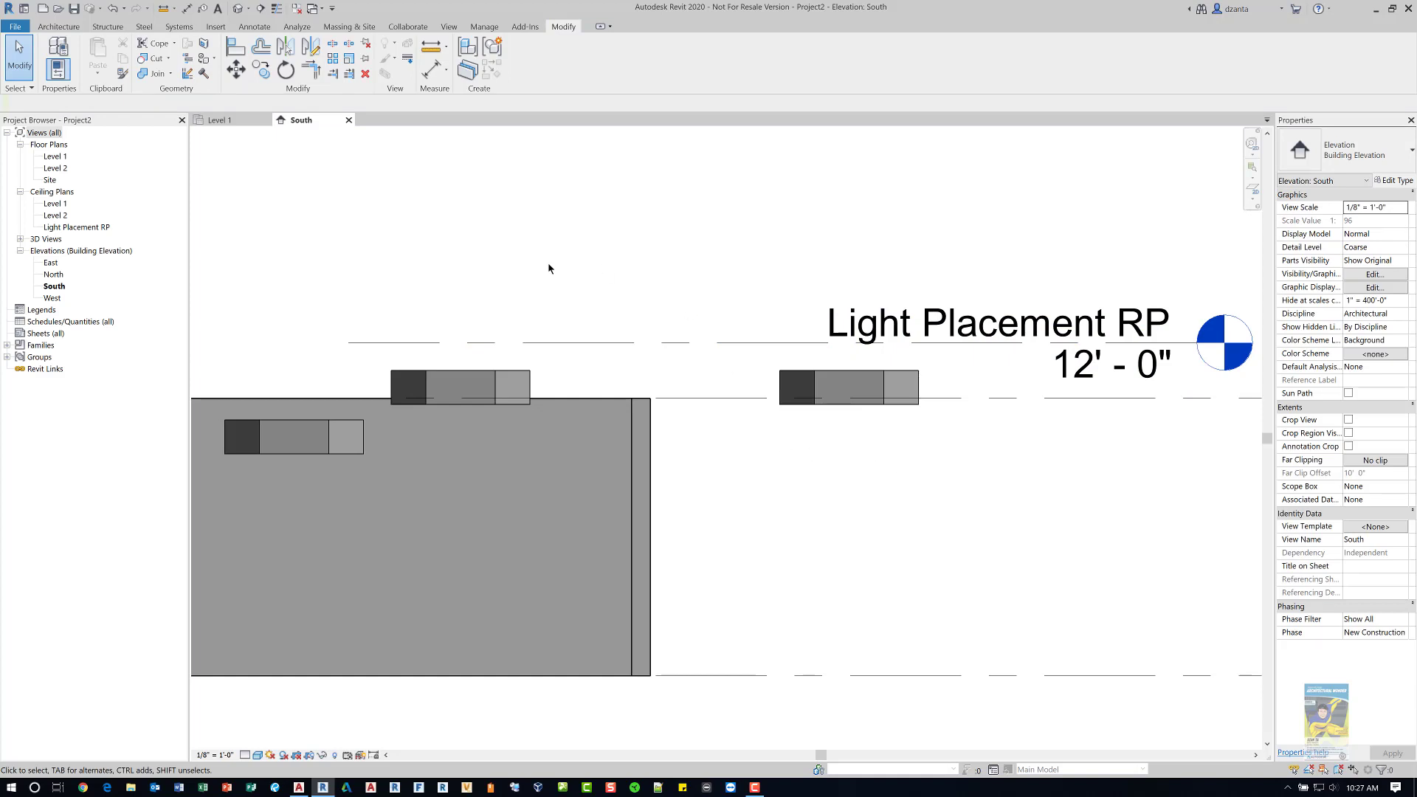
Open the new face-based fixture's family for editing and examine how the nested fixture attaches to the host extrusion in the Front elevation.
click(792, 376)
click(520, 68)
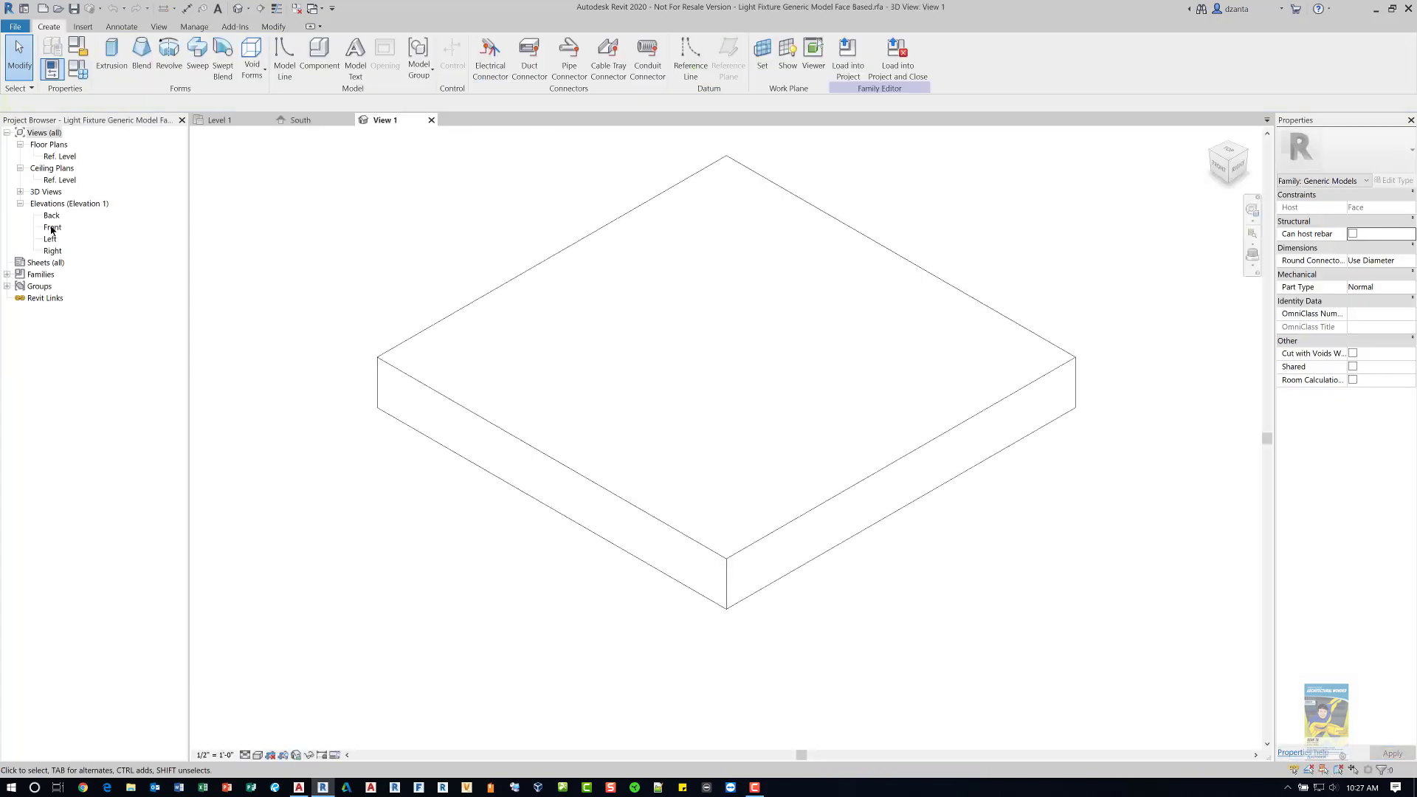
double_click(52, 228)
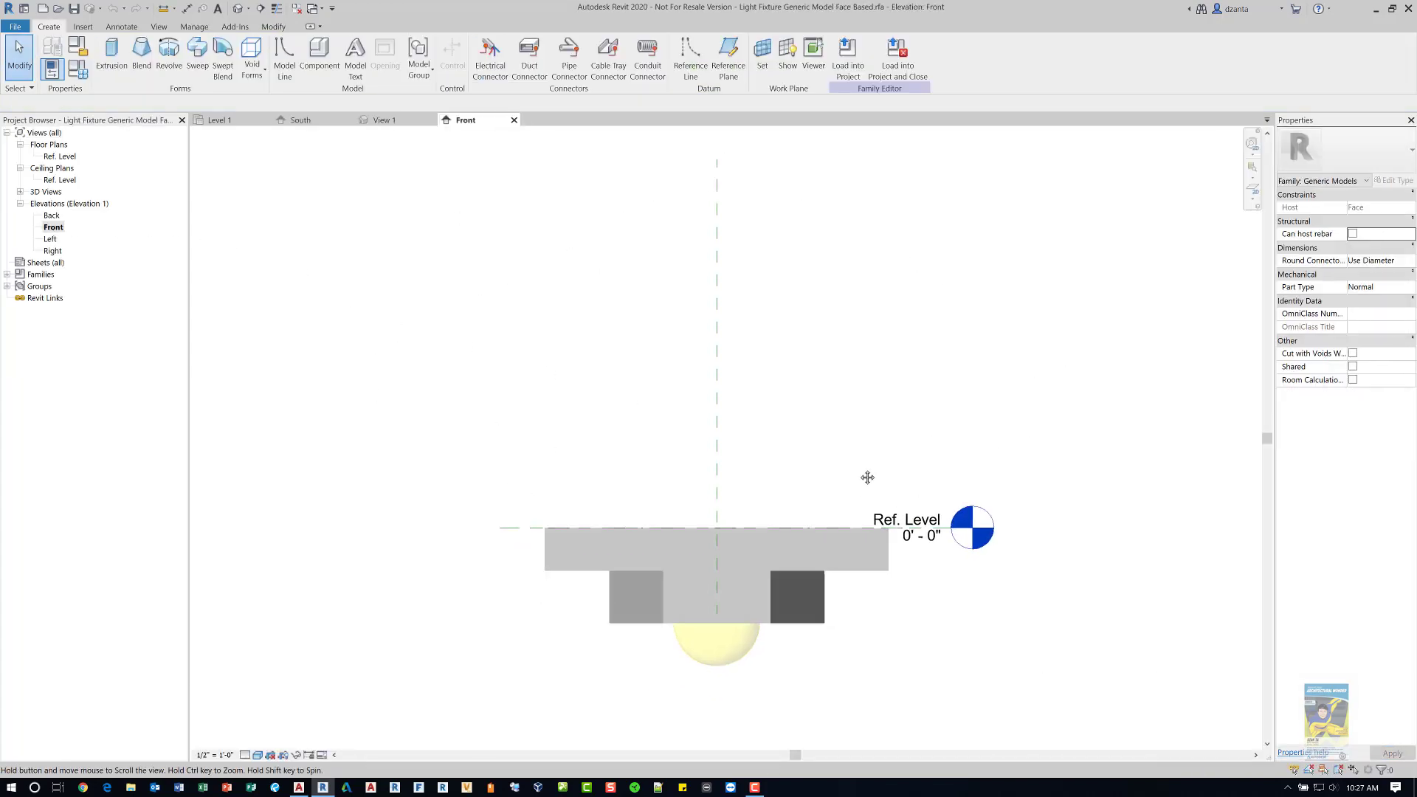
middle_drag(867, 477, 869, 462)
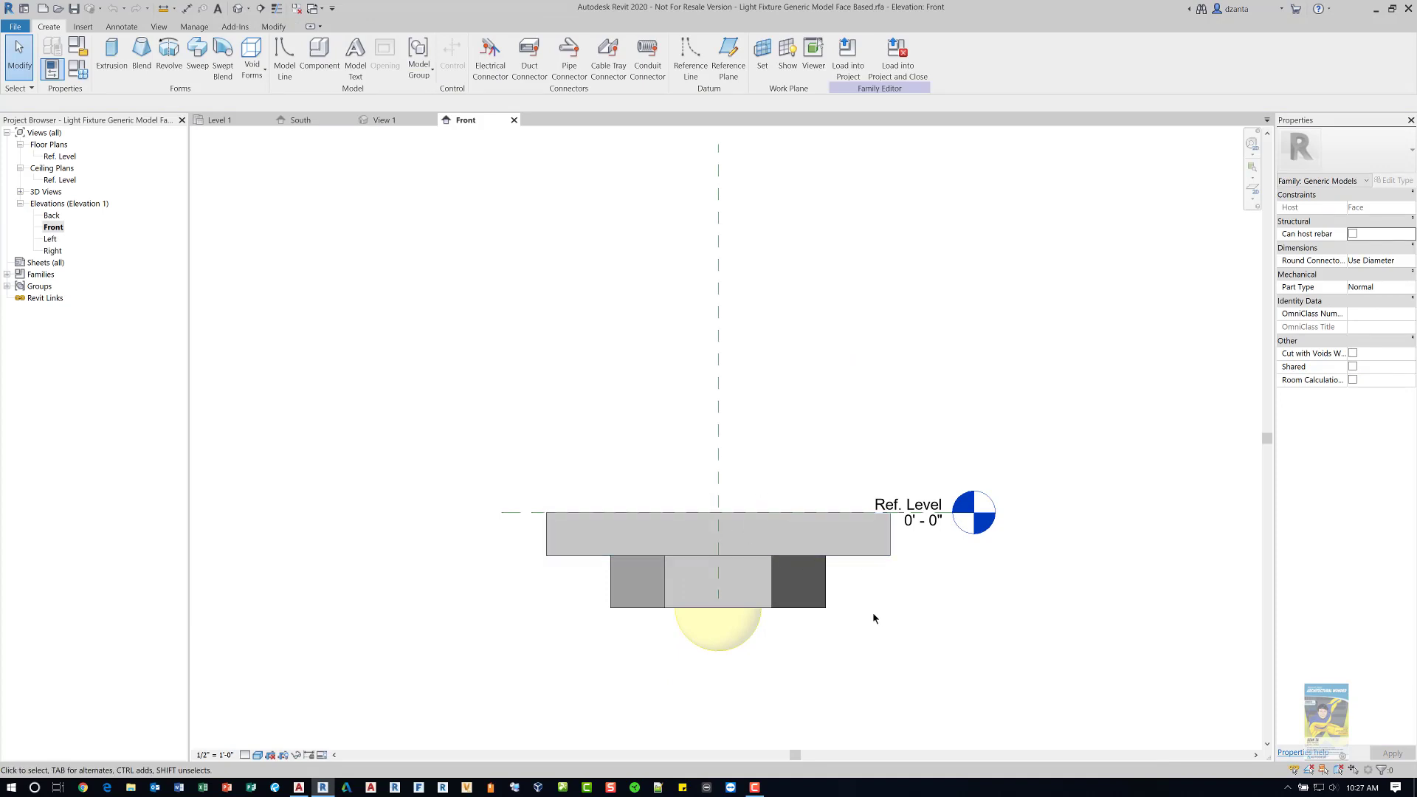
click(794, 583)
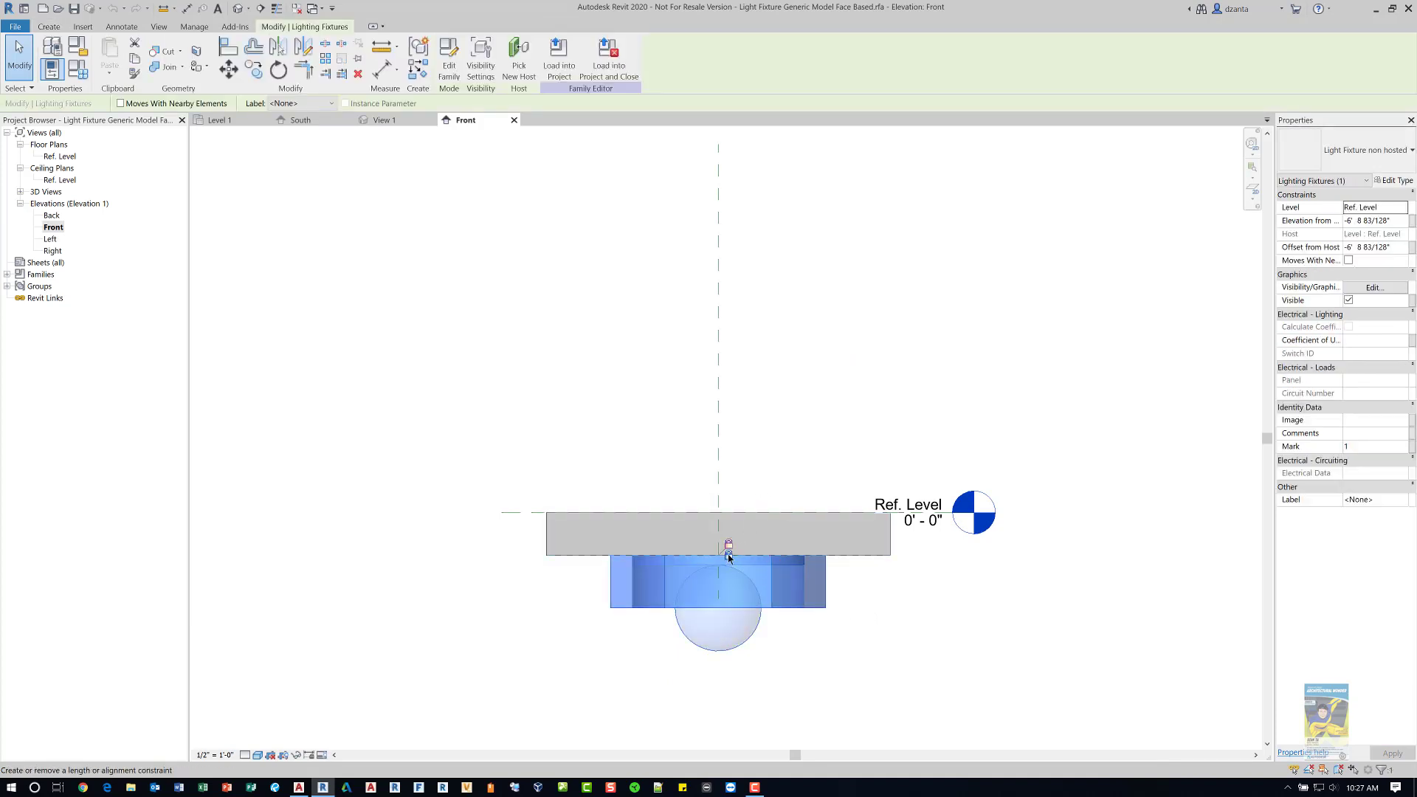
scroll(738, 552, up, 3)
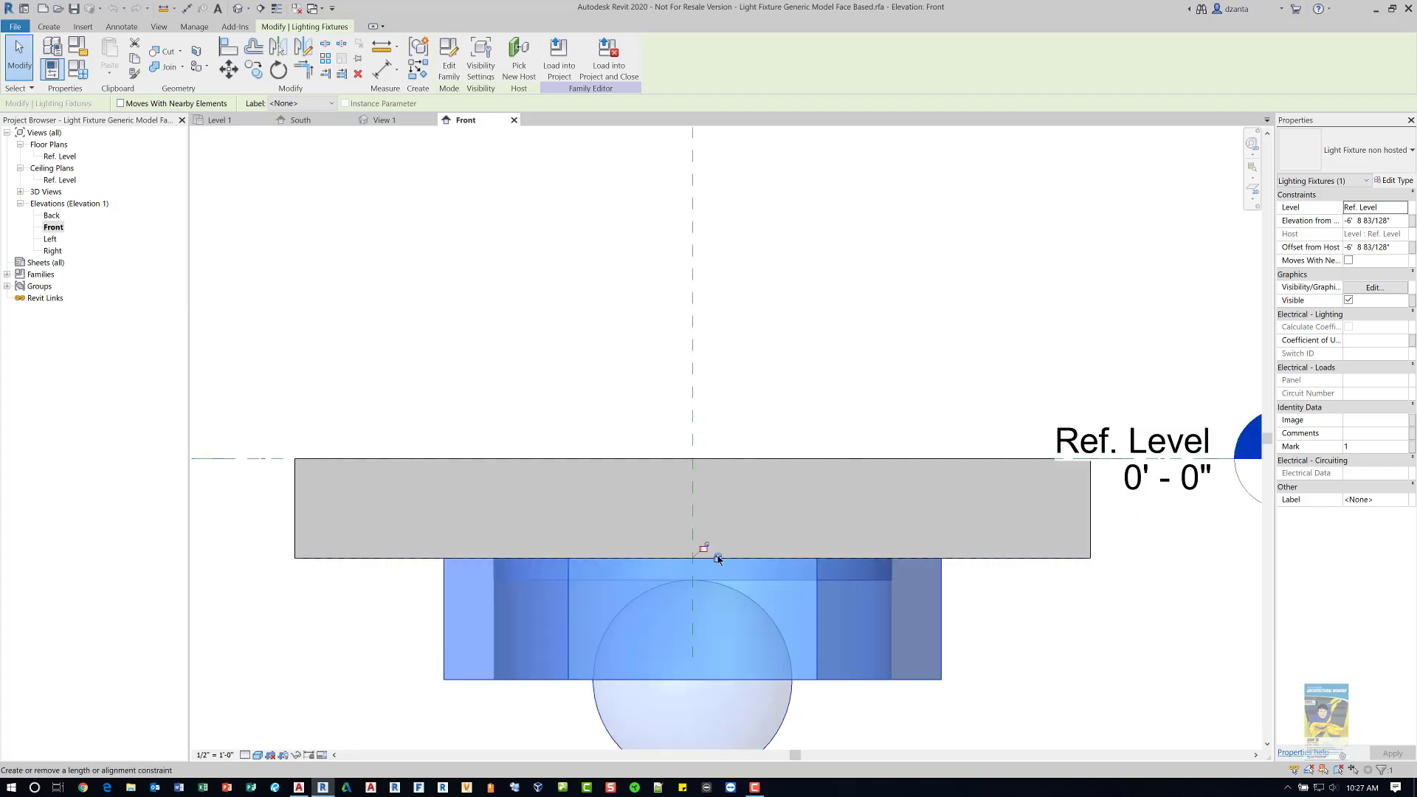
click(800, 426)
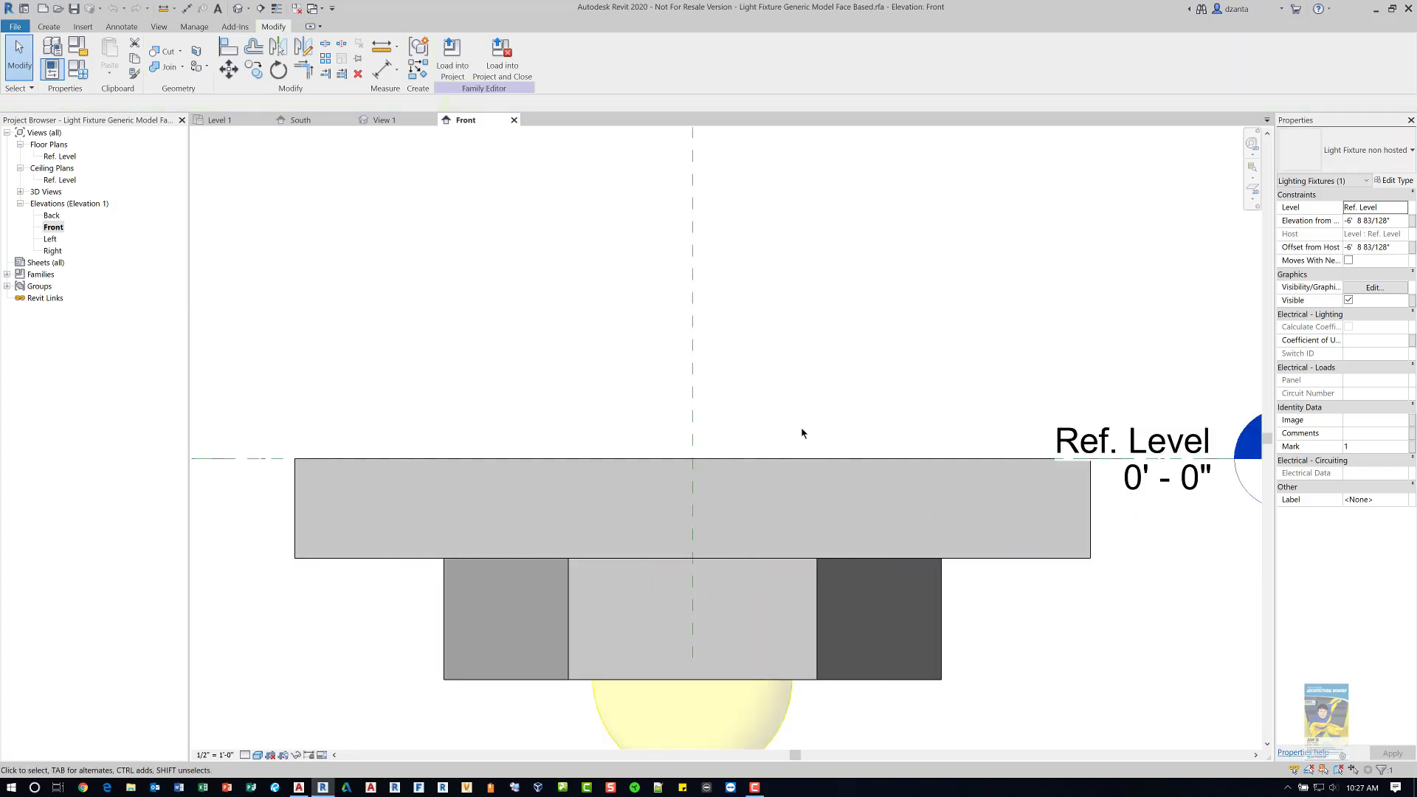
Move the nested light fixture from beneath the host extrusion to above the Ref. Level.
click(816, 590)
drag(816, 590, 855, 250)
click(879, 392)
Align the nested fixture's housing base to the Ref. Level and its light source axis to the Center (Left/Right) reference plane.
key(a)
key(l)
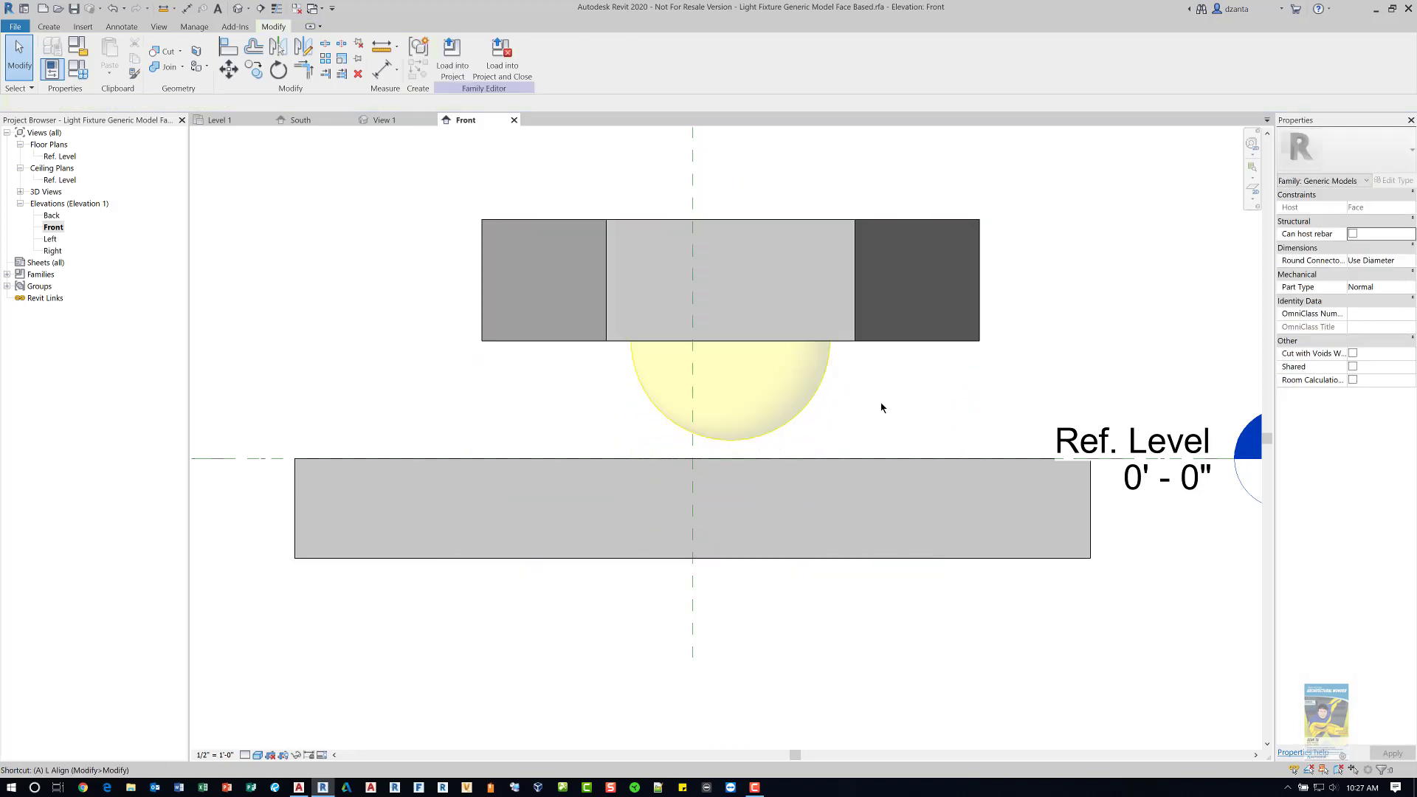
click(928, 461)
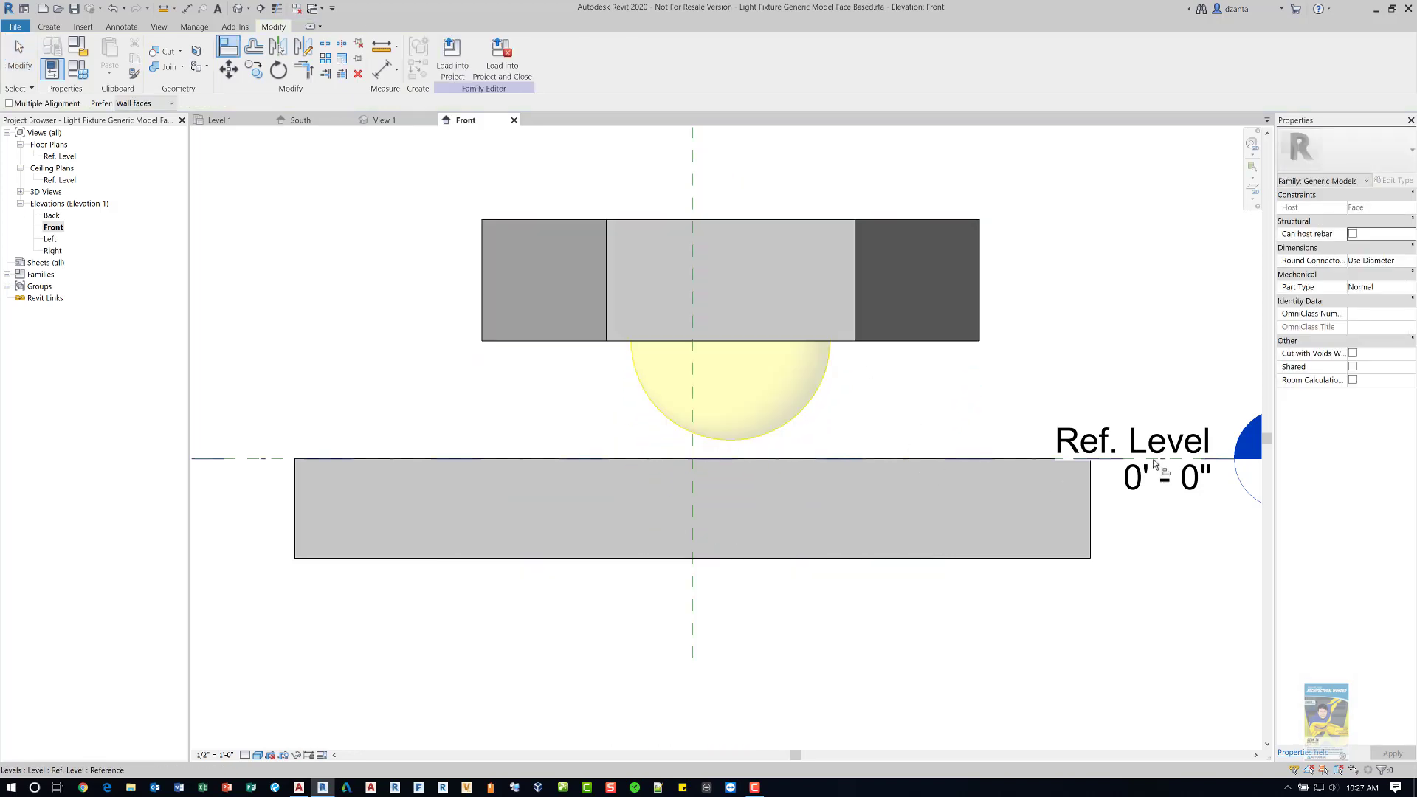
click(950, 346)
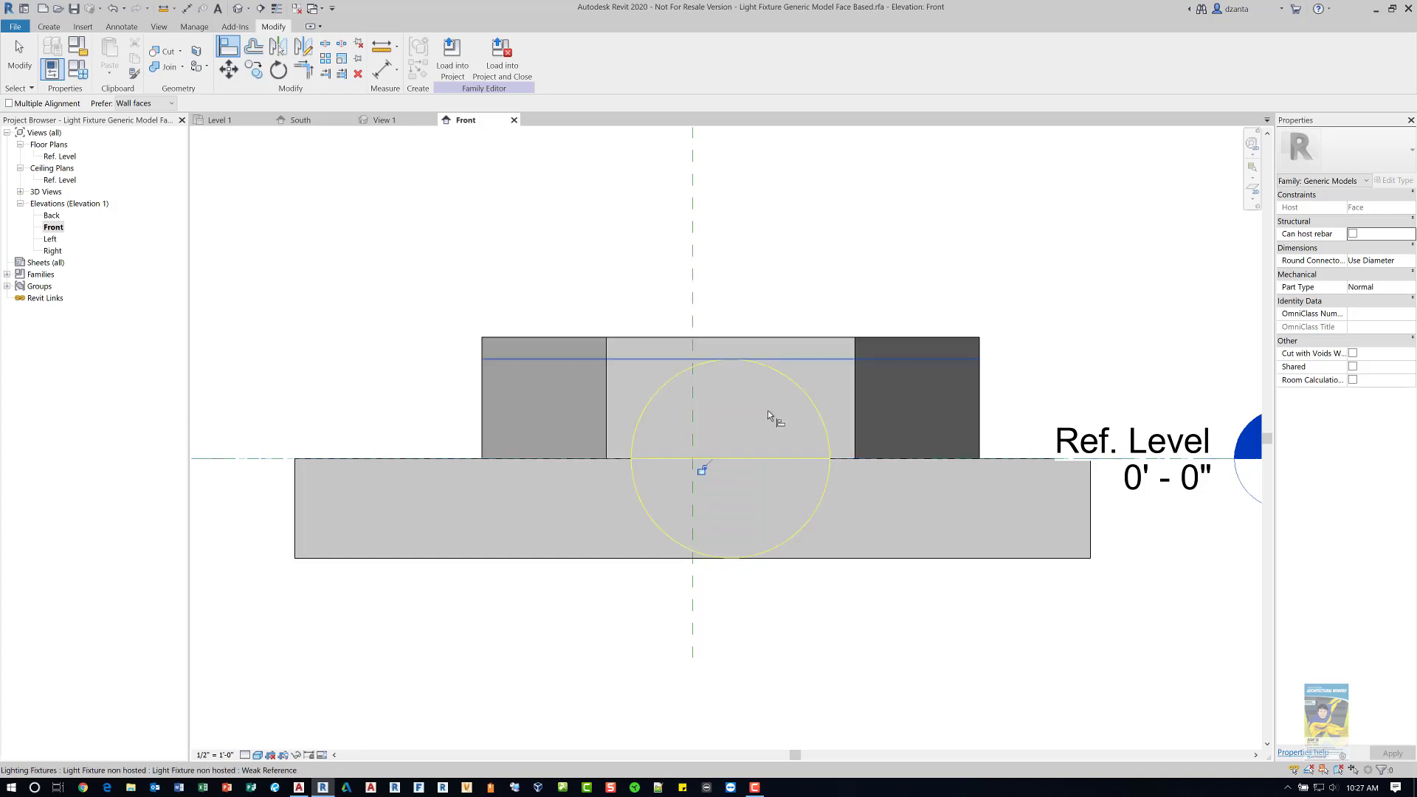
click(699, 260)
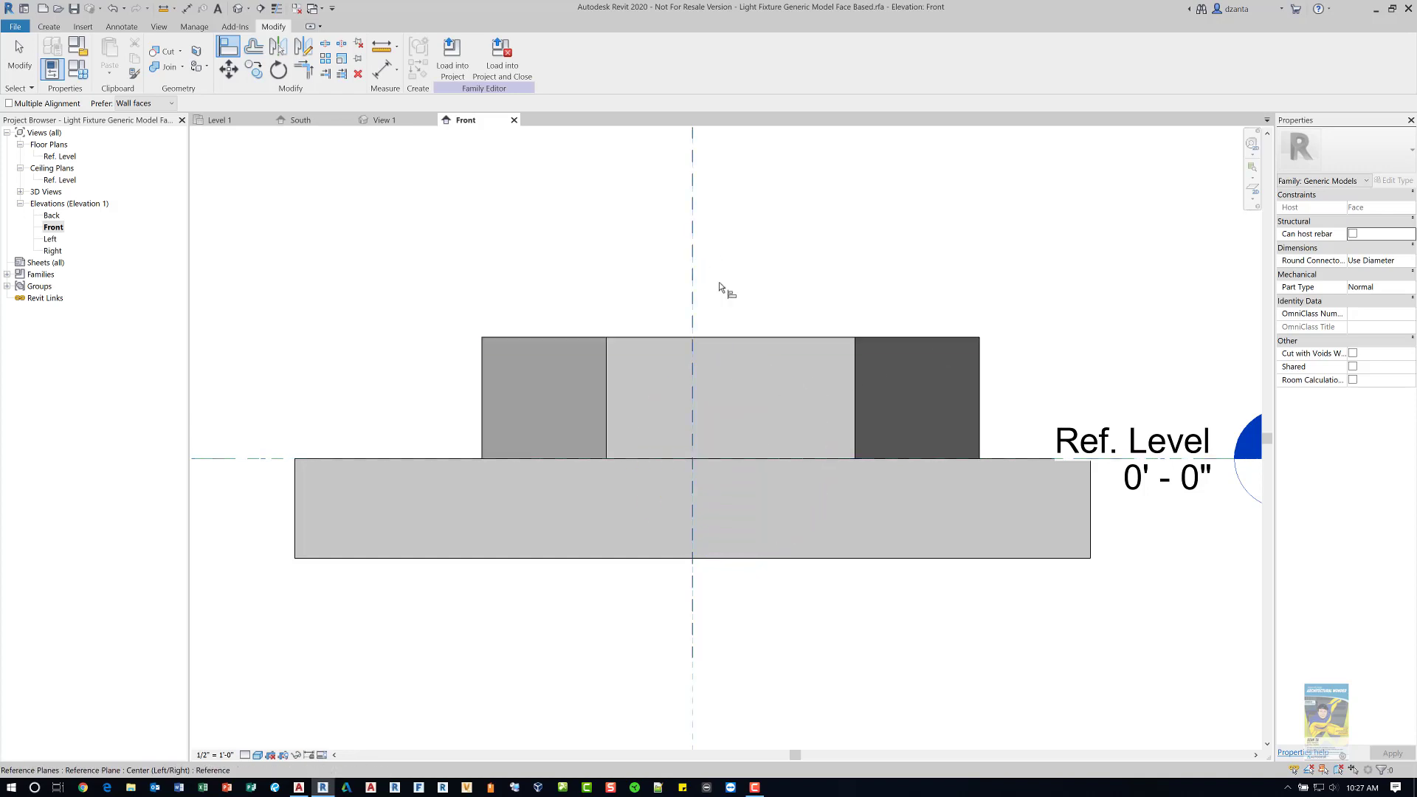
click(723, 391)
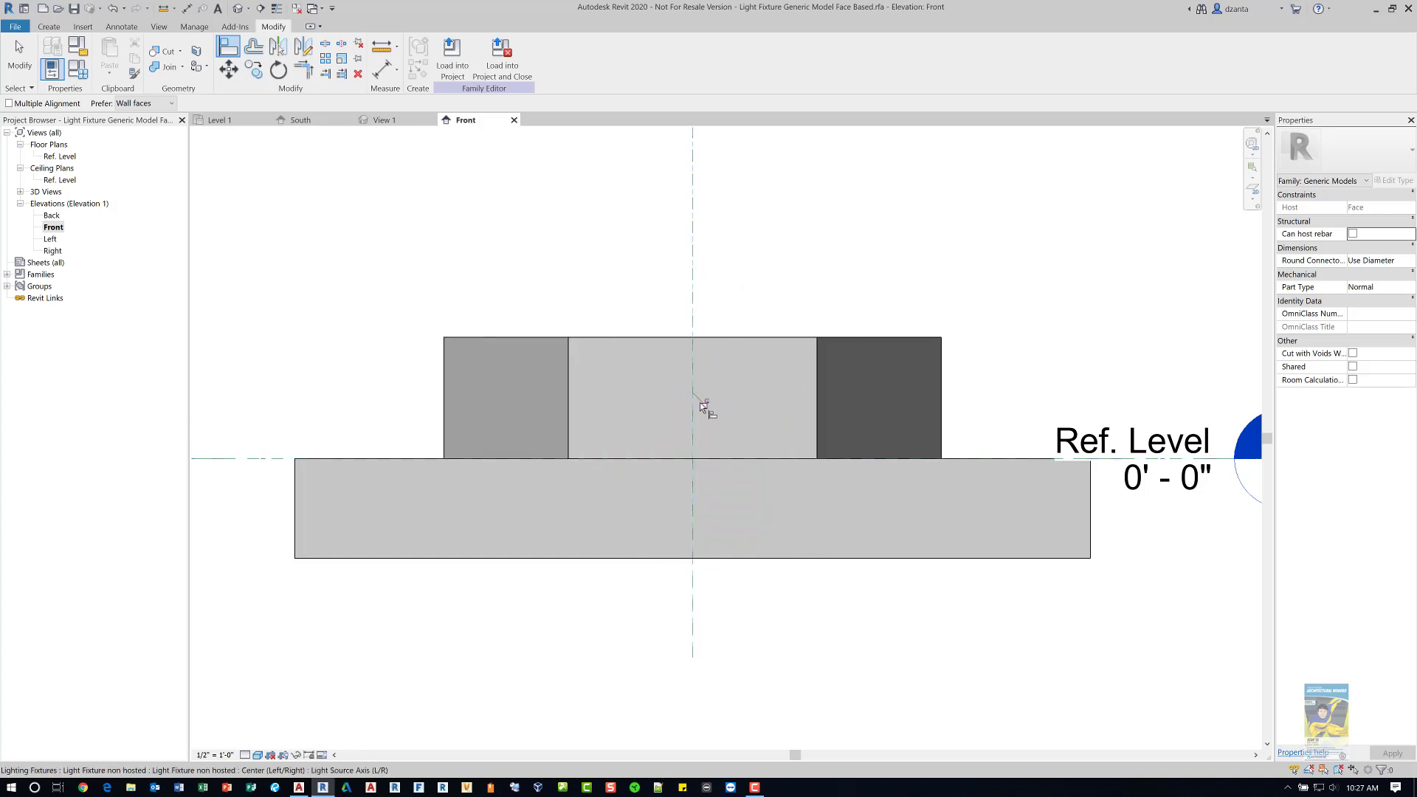
Check the realigned face-based family in 3D, reload it into the project, and inspect the fixtures' height in the South elevation.
click(19, 56)
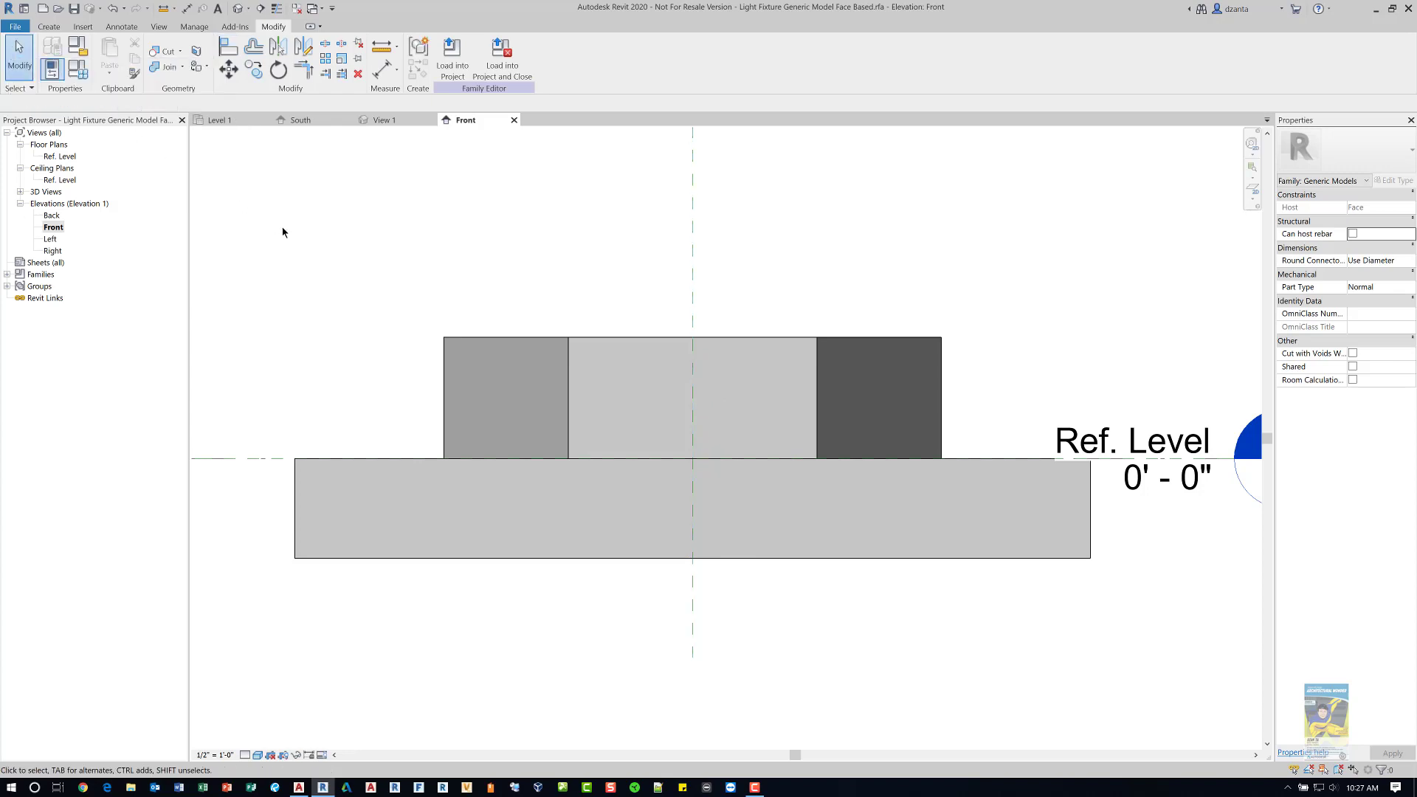
click(246, 12)
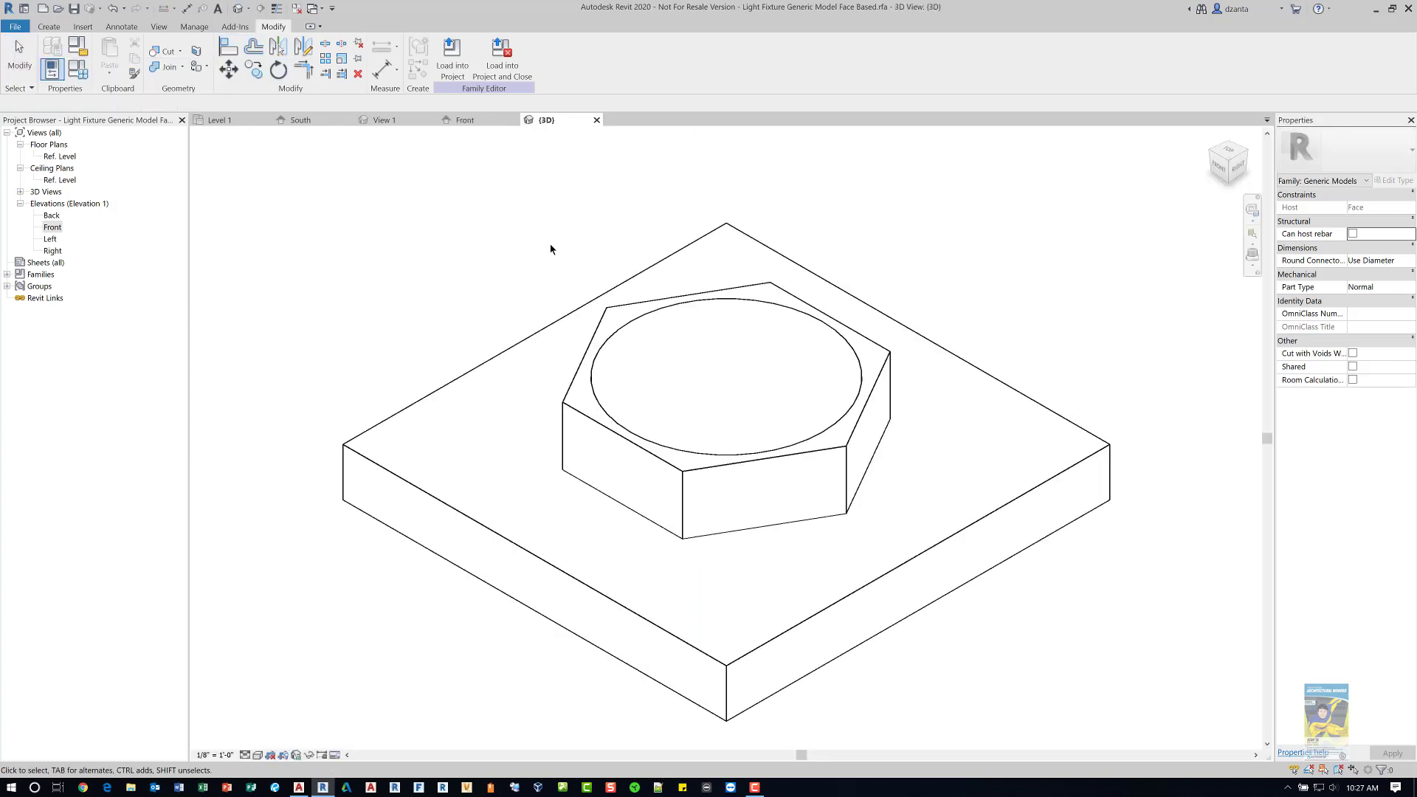
click(463, 78)
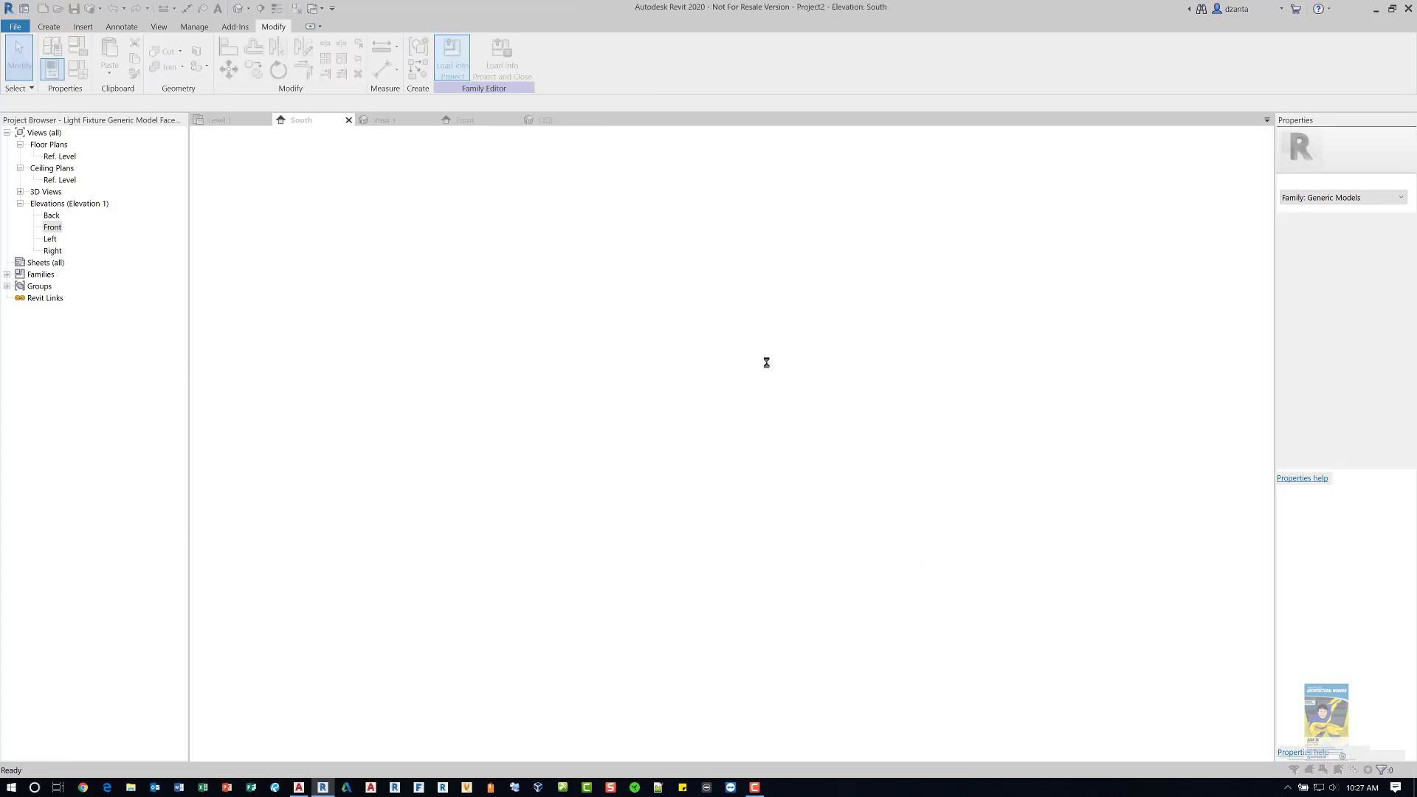
click(742, 391)
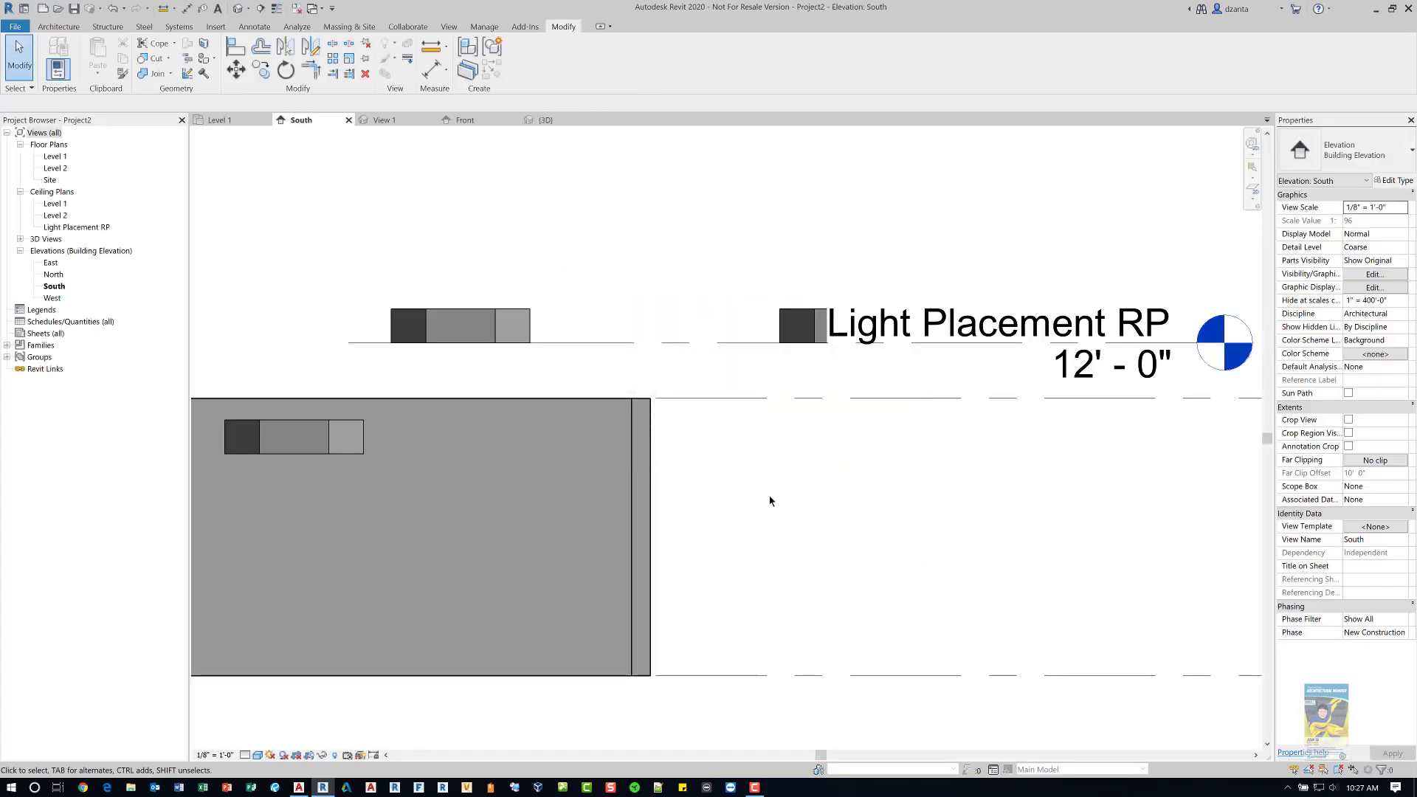
scroll(835, 522, up, 1)
scroll(790, 386, down, 1)
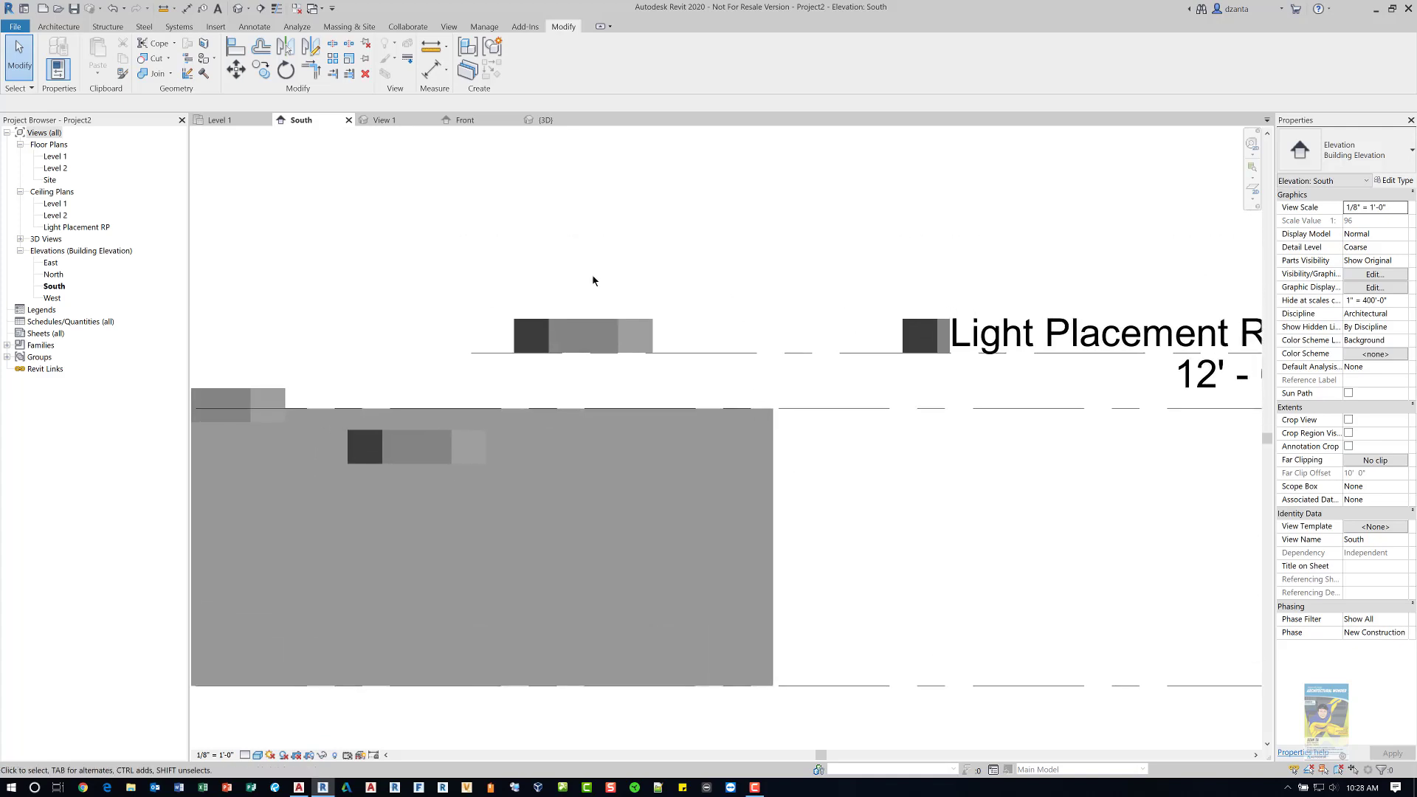
Open the project's 3D view and examine the face-based fixtures from above and below to verify their orientation.
click(240, 9)
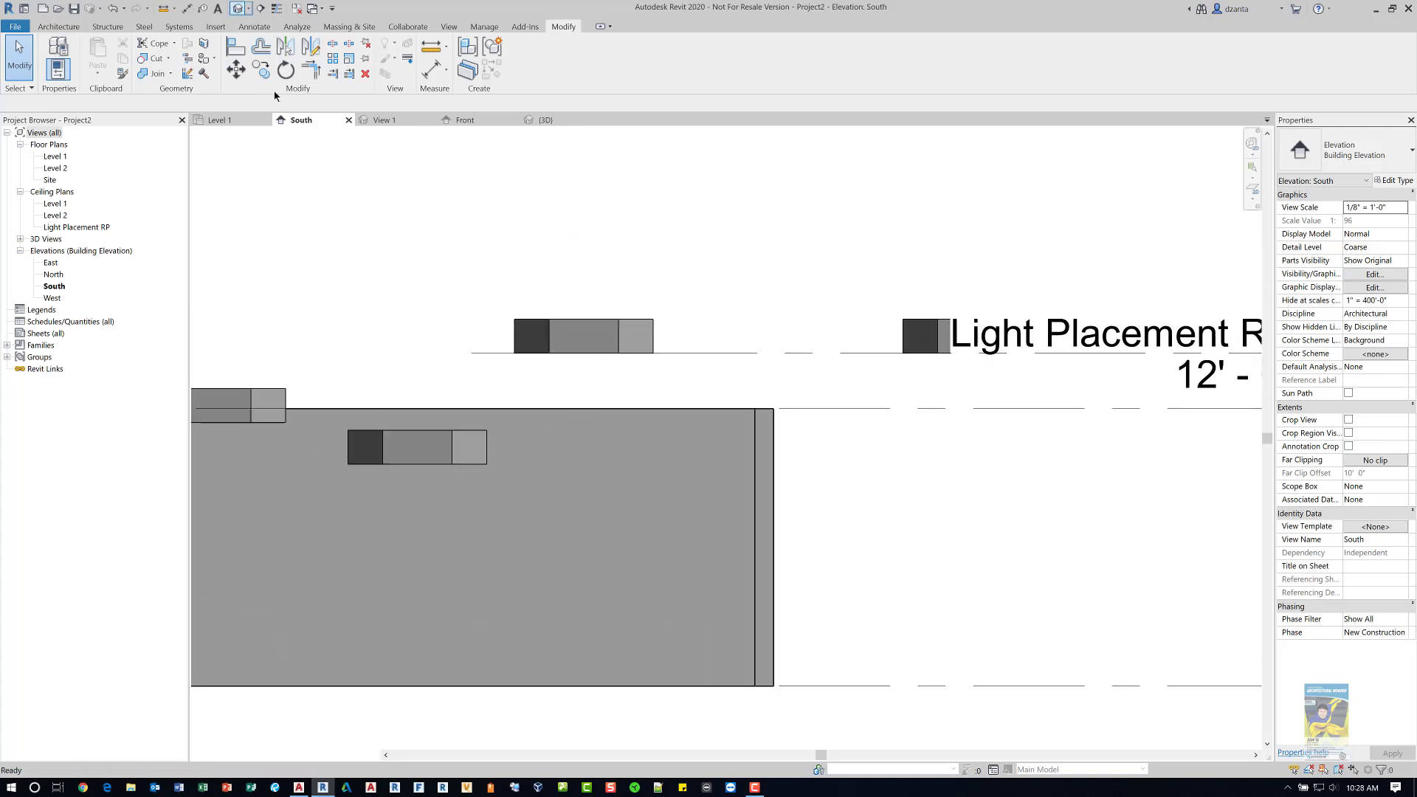
scroll(911, 428, up, 6)
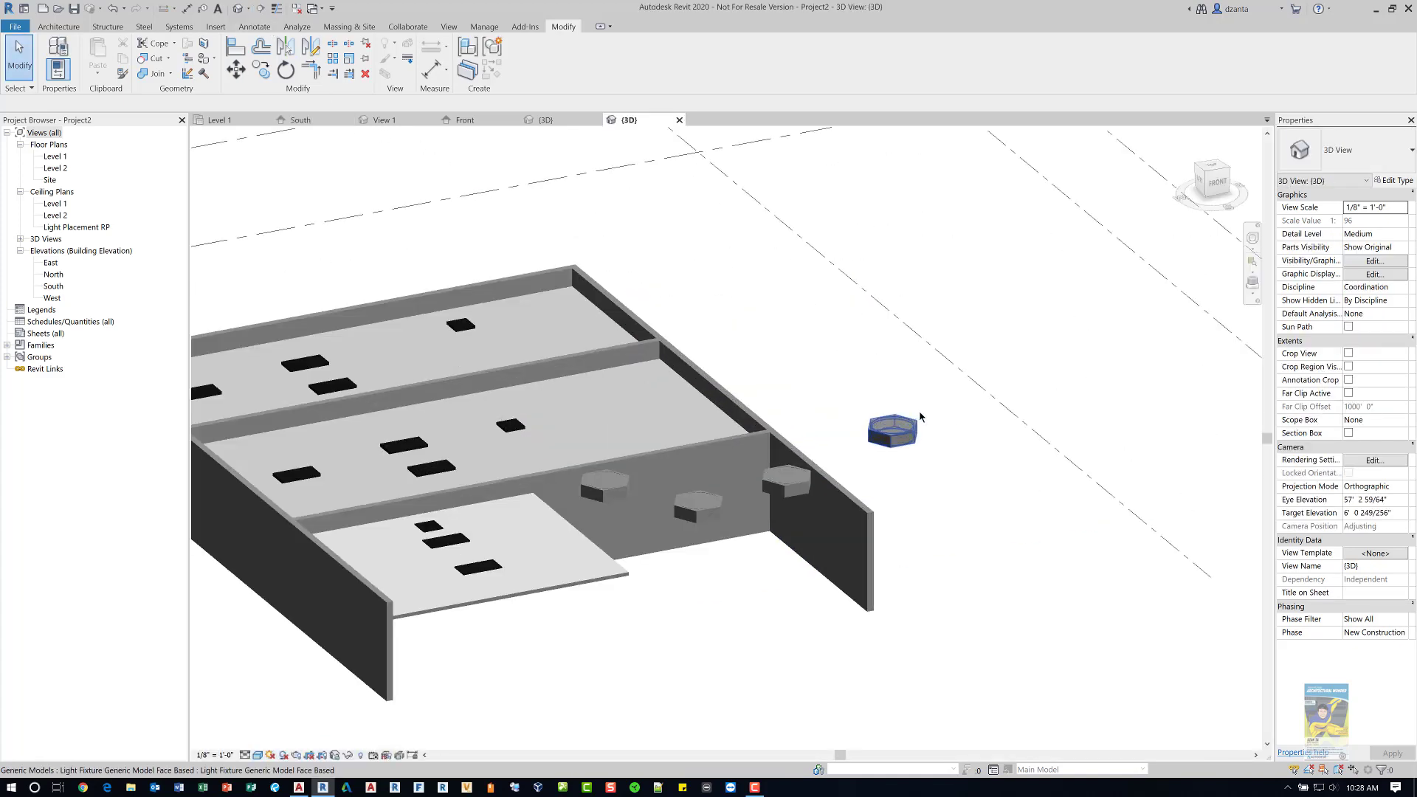
scroll(909, 469, up, 2)
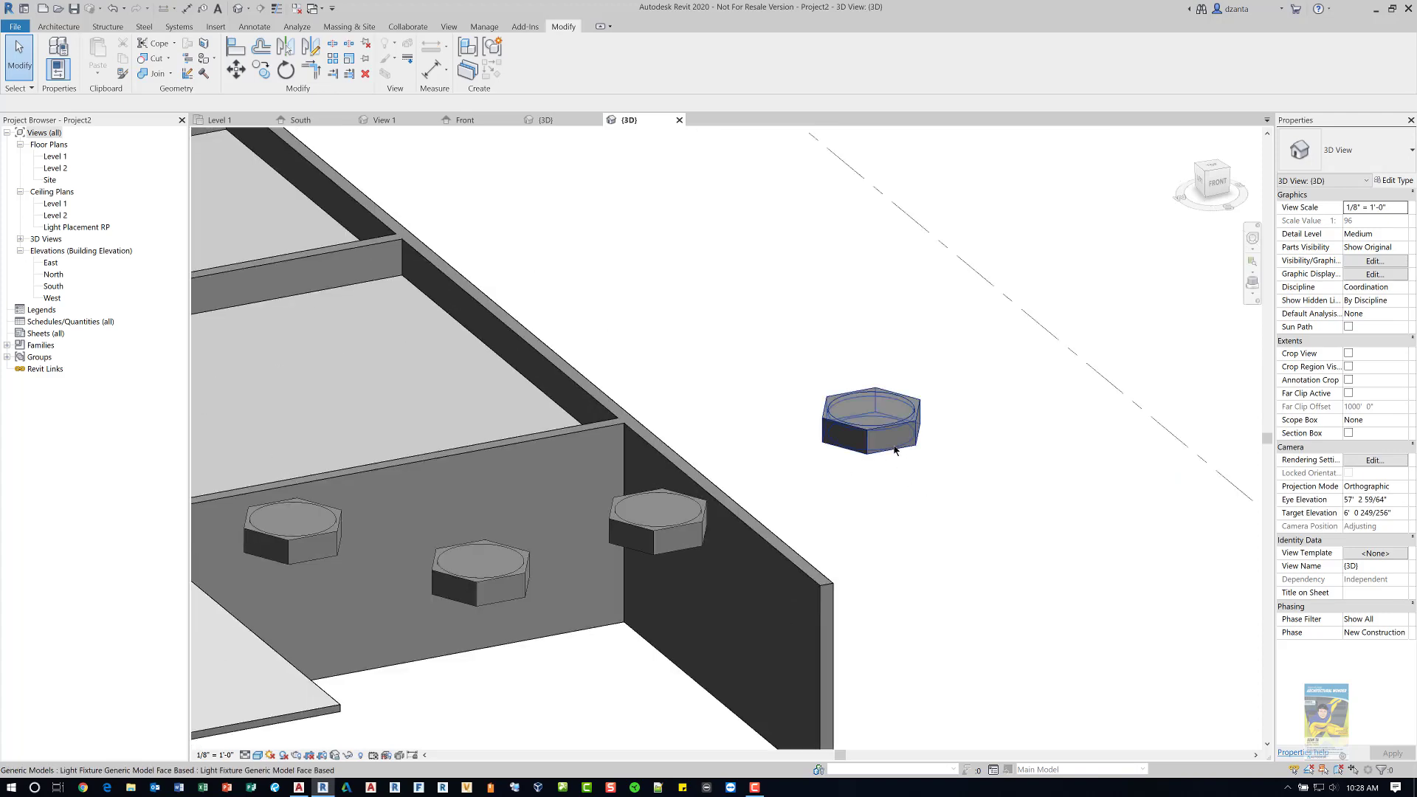
click(874, 425)
shift+middle_drag(922, 510, 896, 319)
key(Escape)
shift+middle_drag(905, 382, 982, 560)
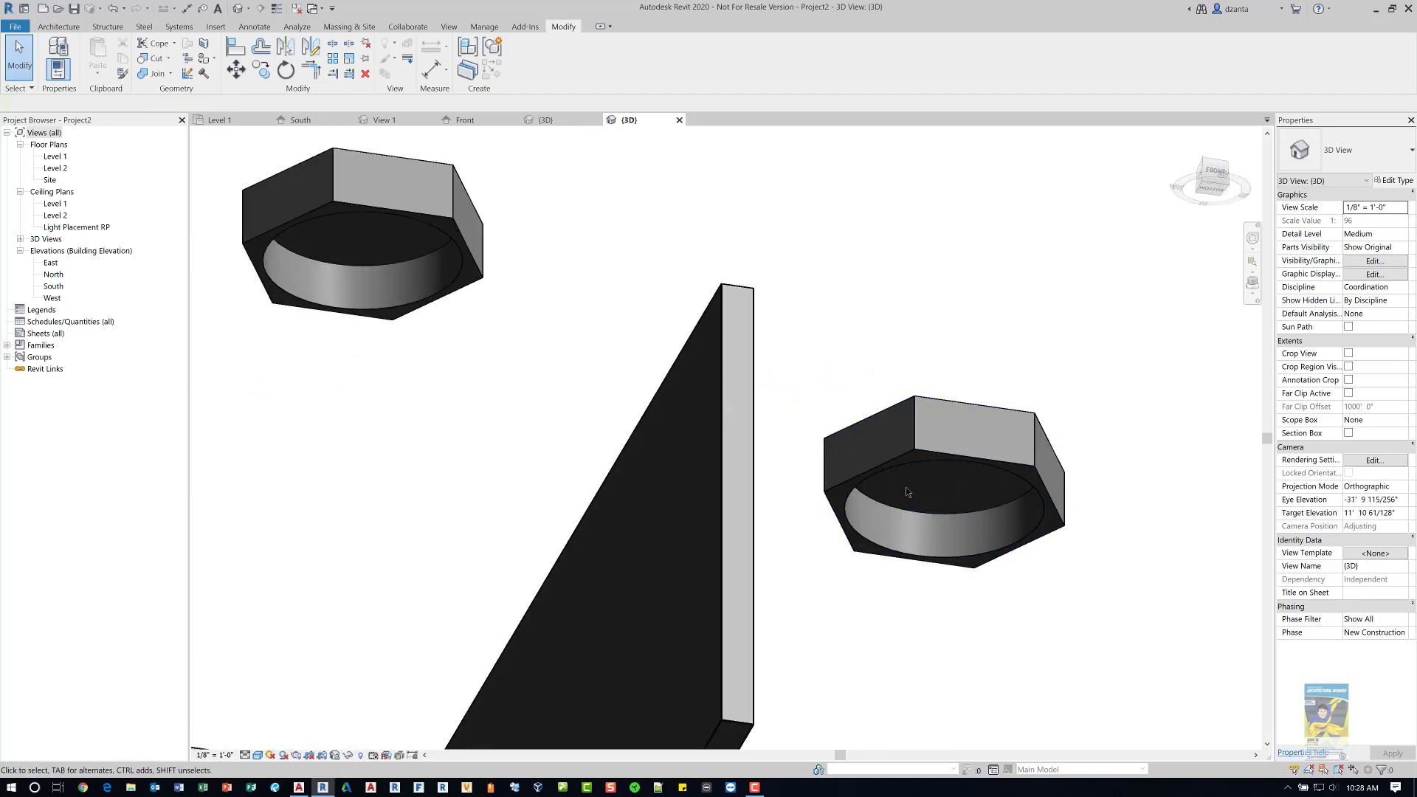
scroll(970, 509, down, 5)
shift+middle_drag(970, 509, 247, 124)
Turn on the Light Source subcategory of Lighting Fixtures in the Level 1 reflected ceiling plan's visibility/graphics overrides.
click(219, 120)
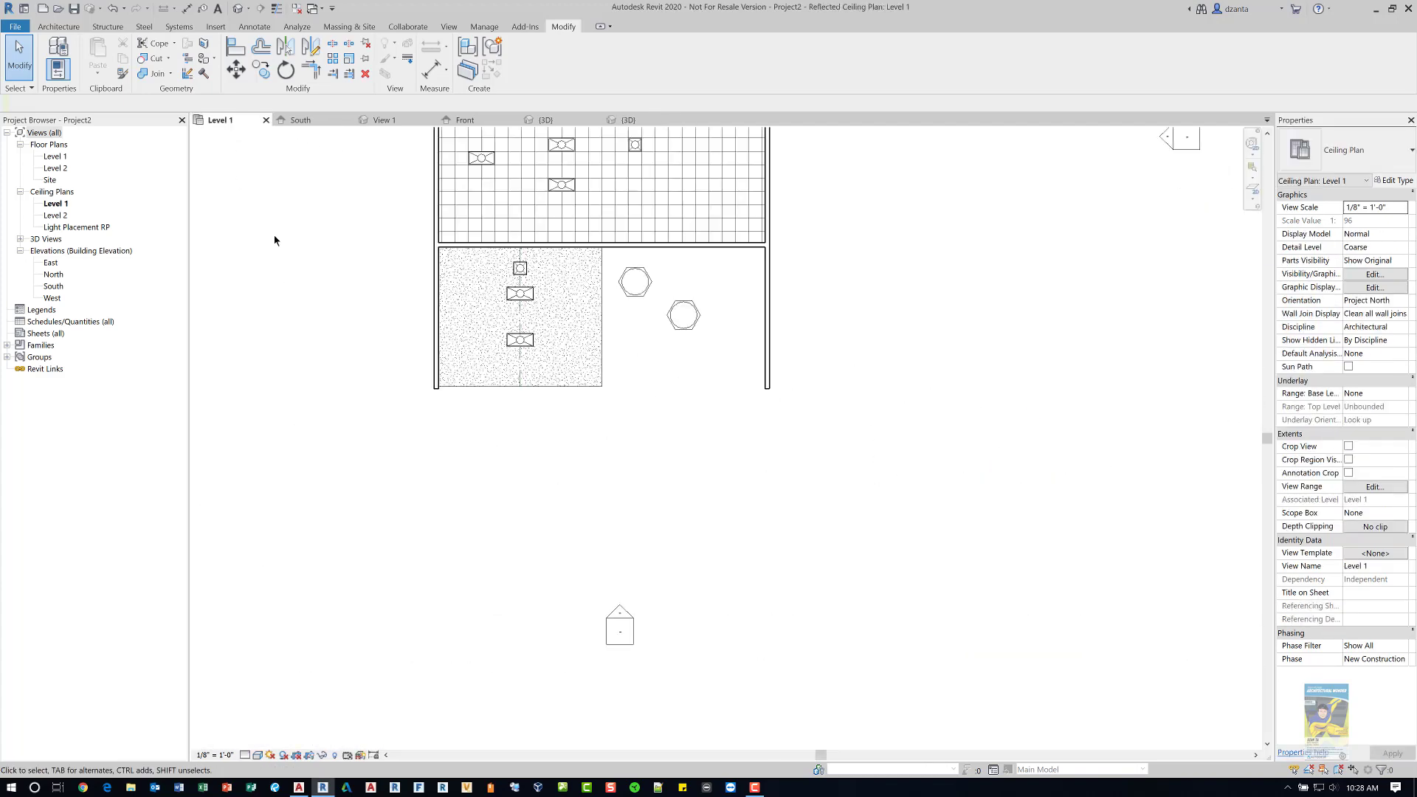
scroll(590, 312, down, 3)
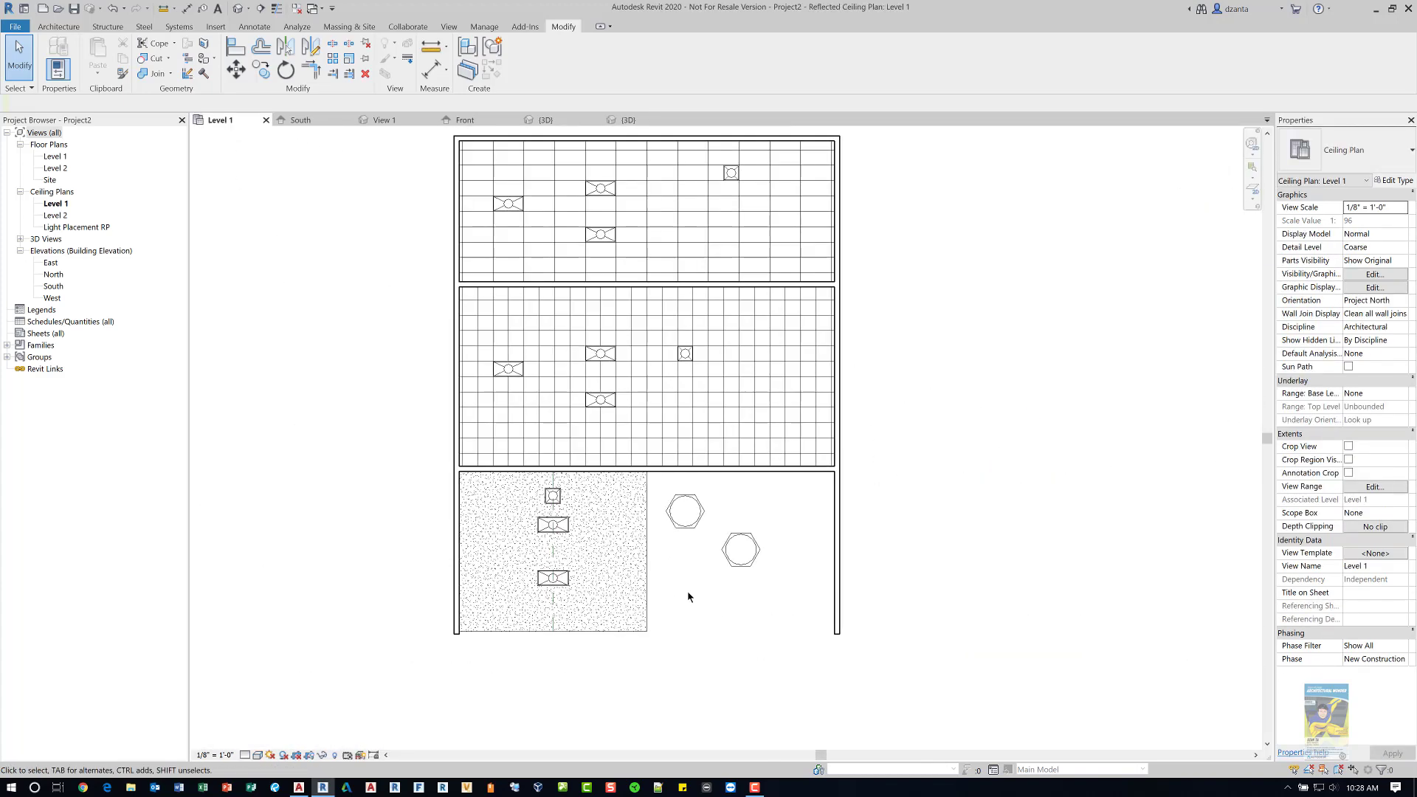
key(g)
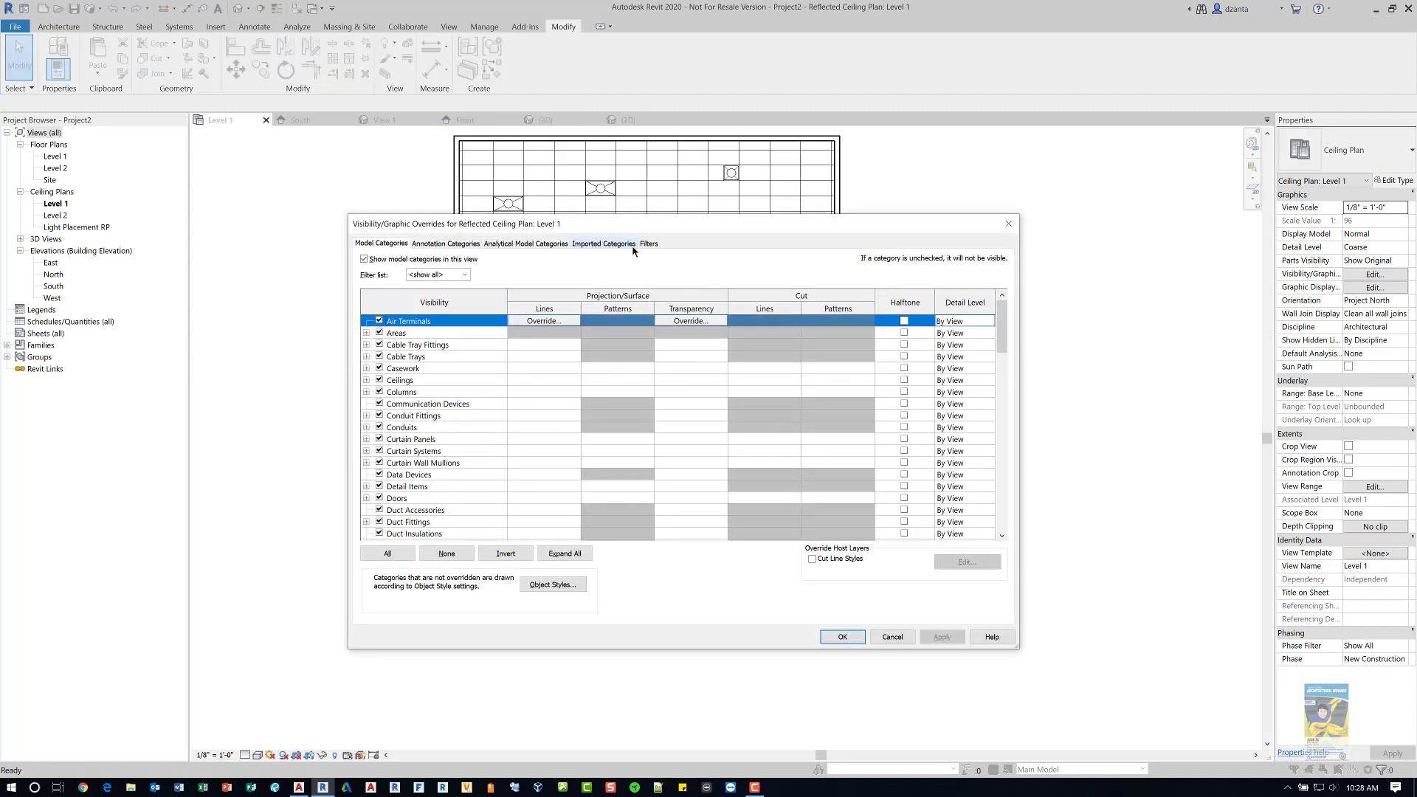
scroll(425, 453, down, 7)
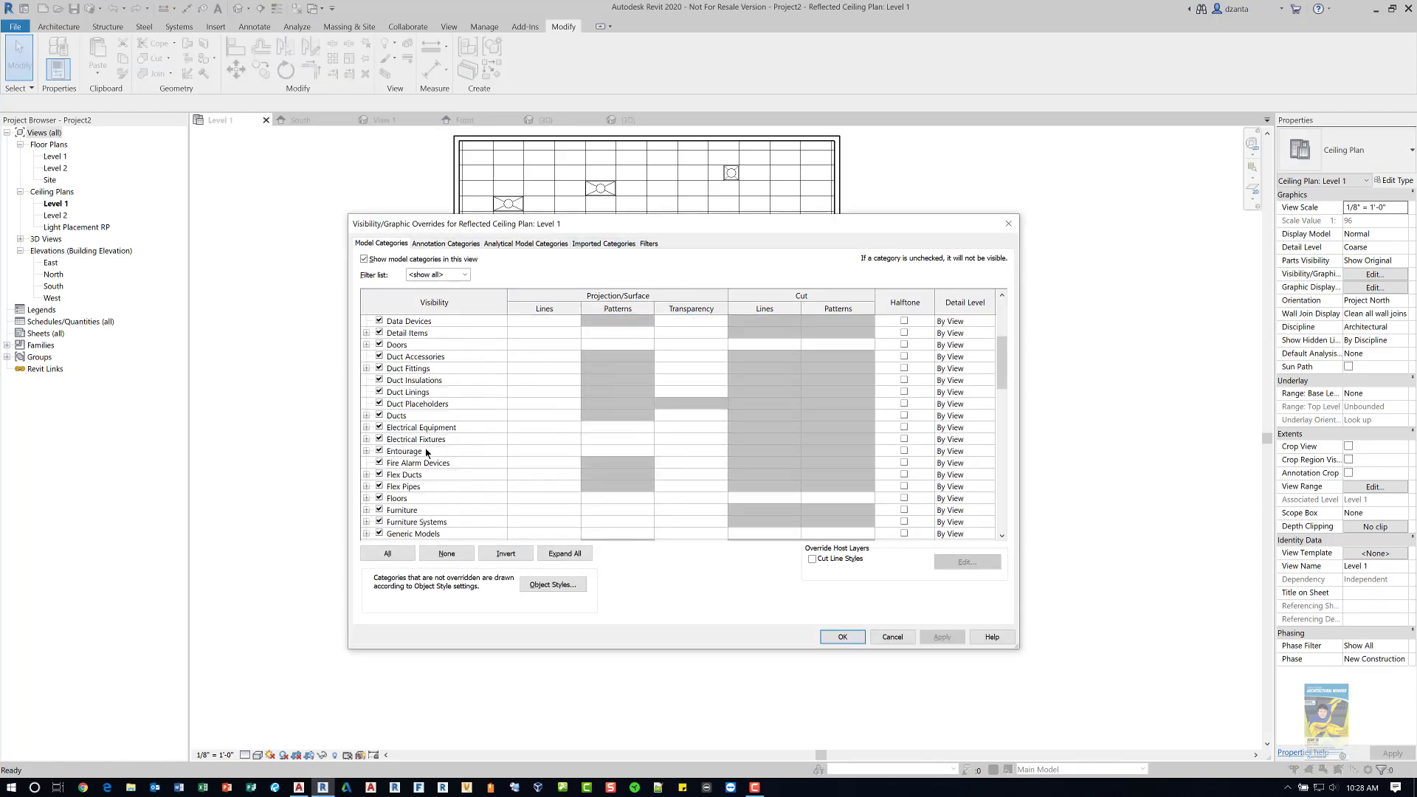
scroll(382, 453, down, 1)
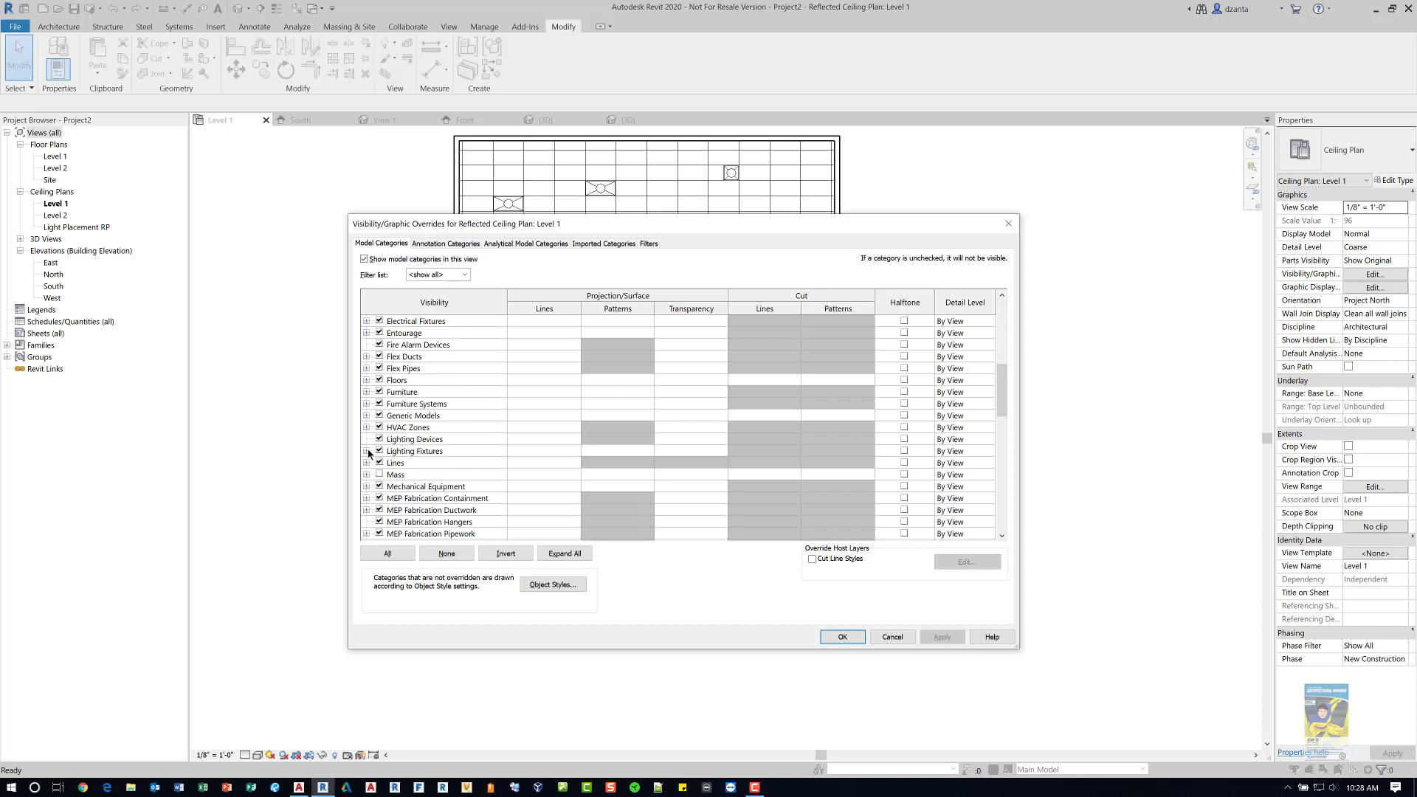
click(366, 451)
click(393, 474)
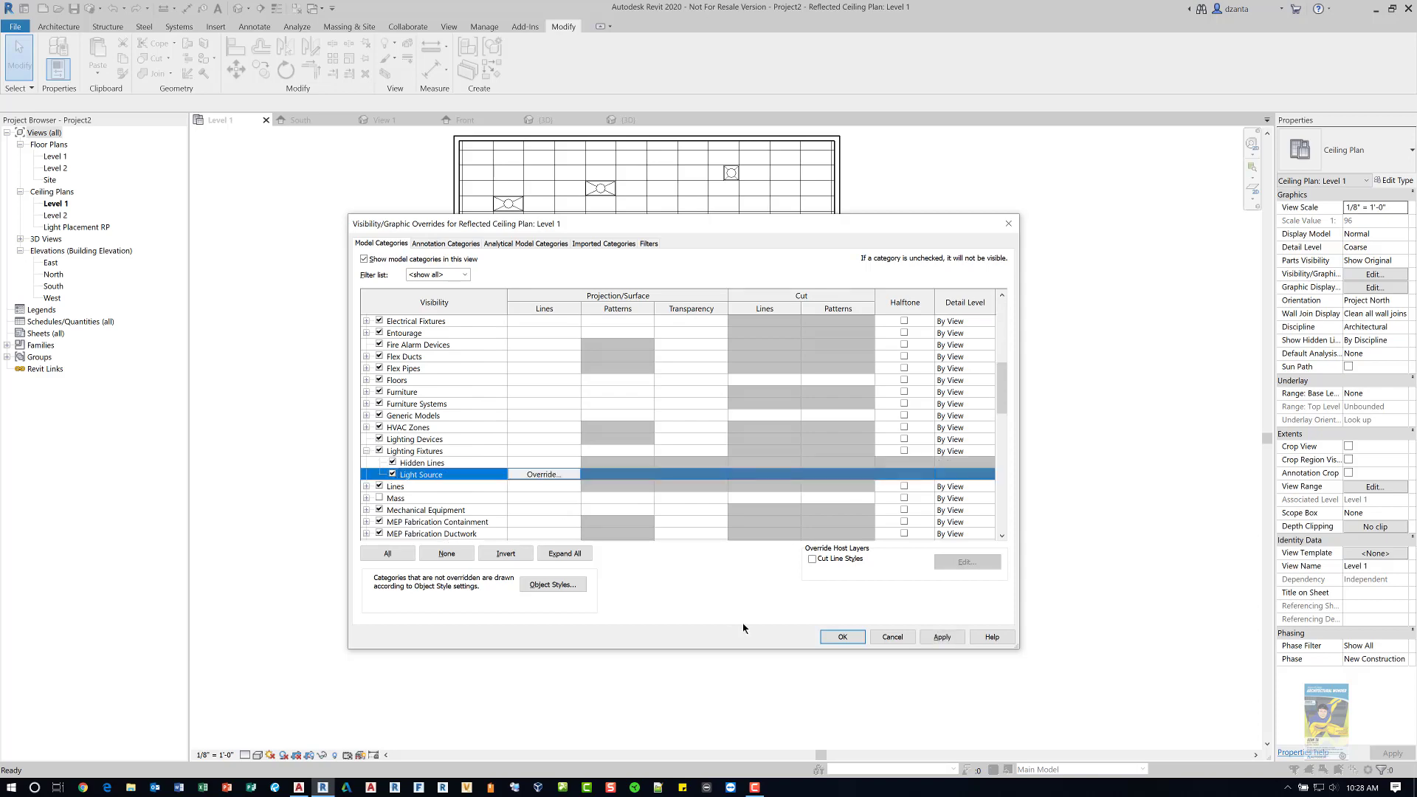
click(842, 636)
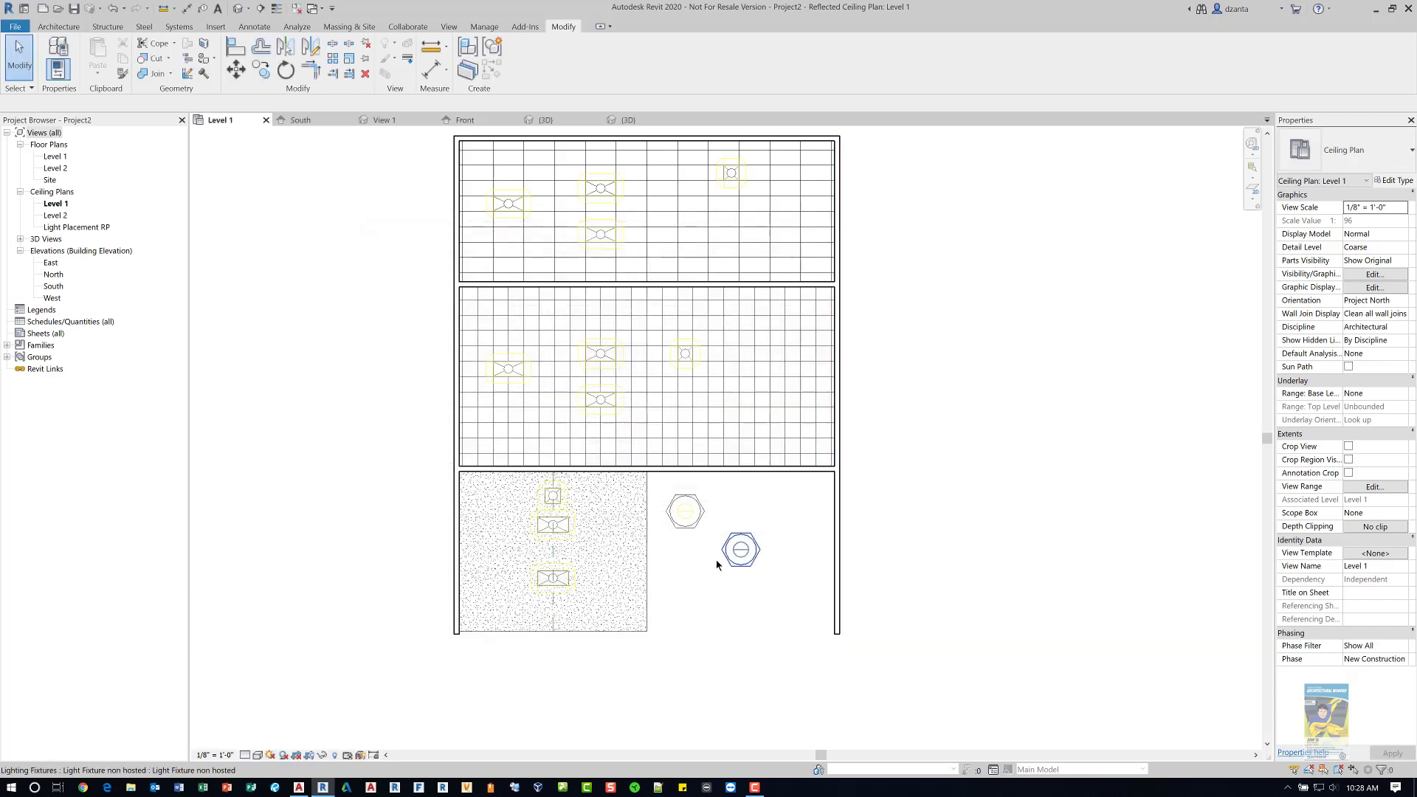
Switch the Level 1 ceiling plan to the Shaded visual style and look over the light sources in all three rooms.
scroll(716, 559, up, 3)
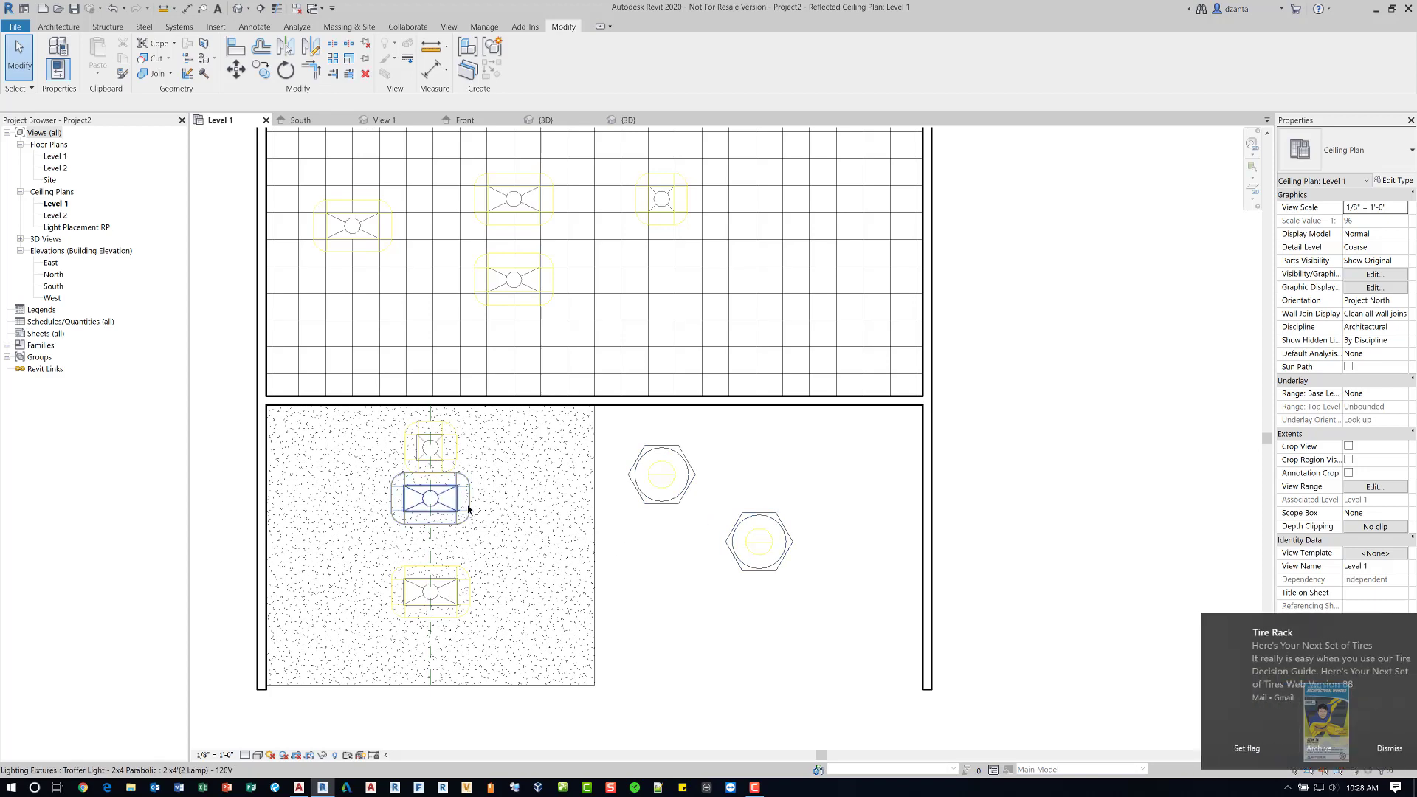
key(s)
key(d)
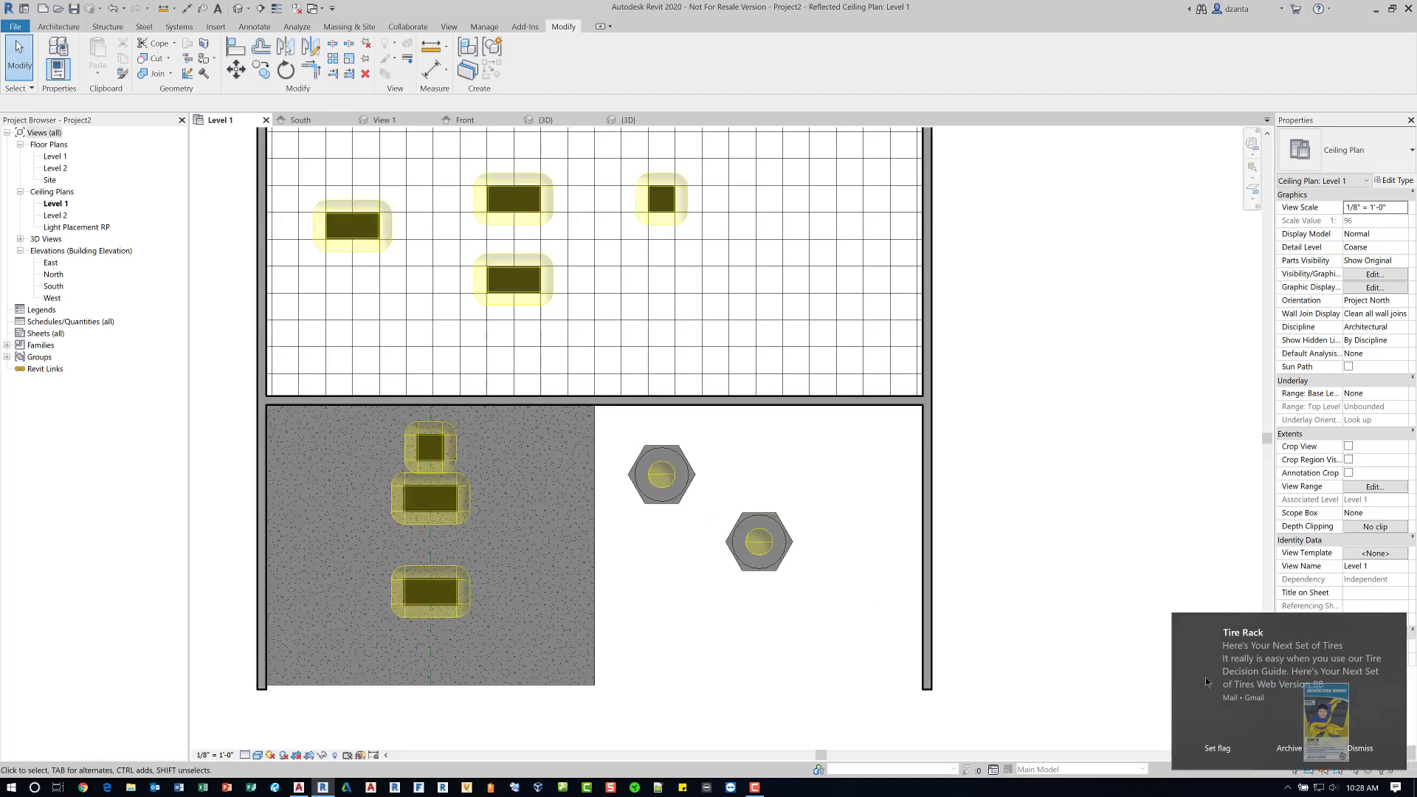
click(1360, 747)
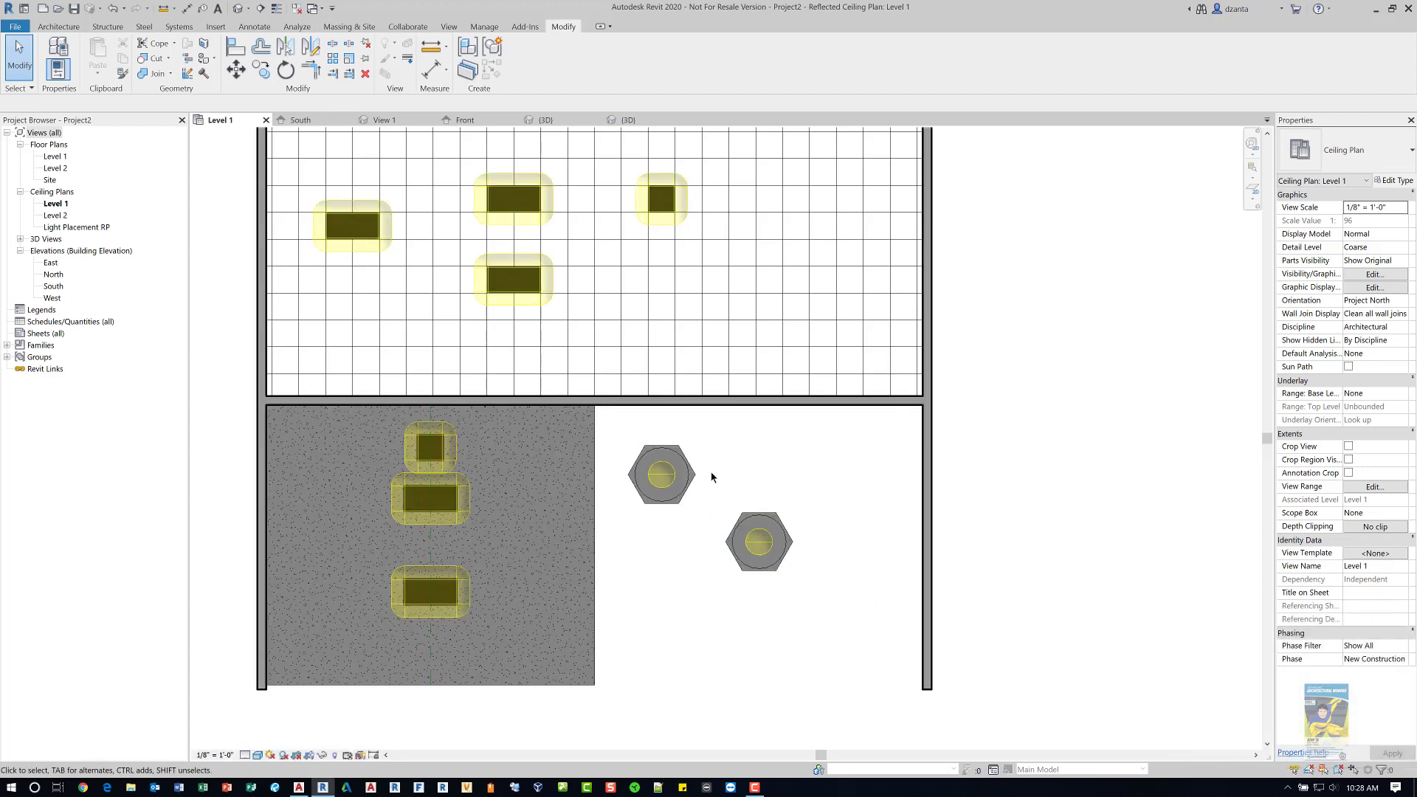
middle_drag(711, 477, 786, 526)
scroll(786, 525, down, 1)
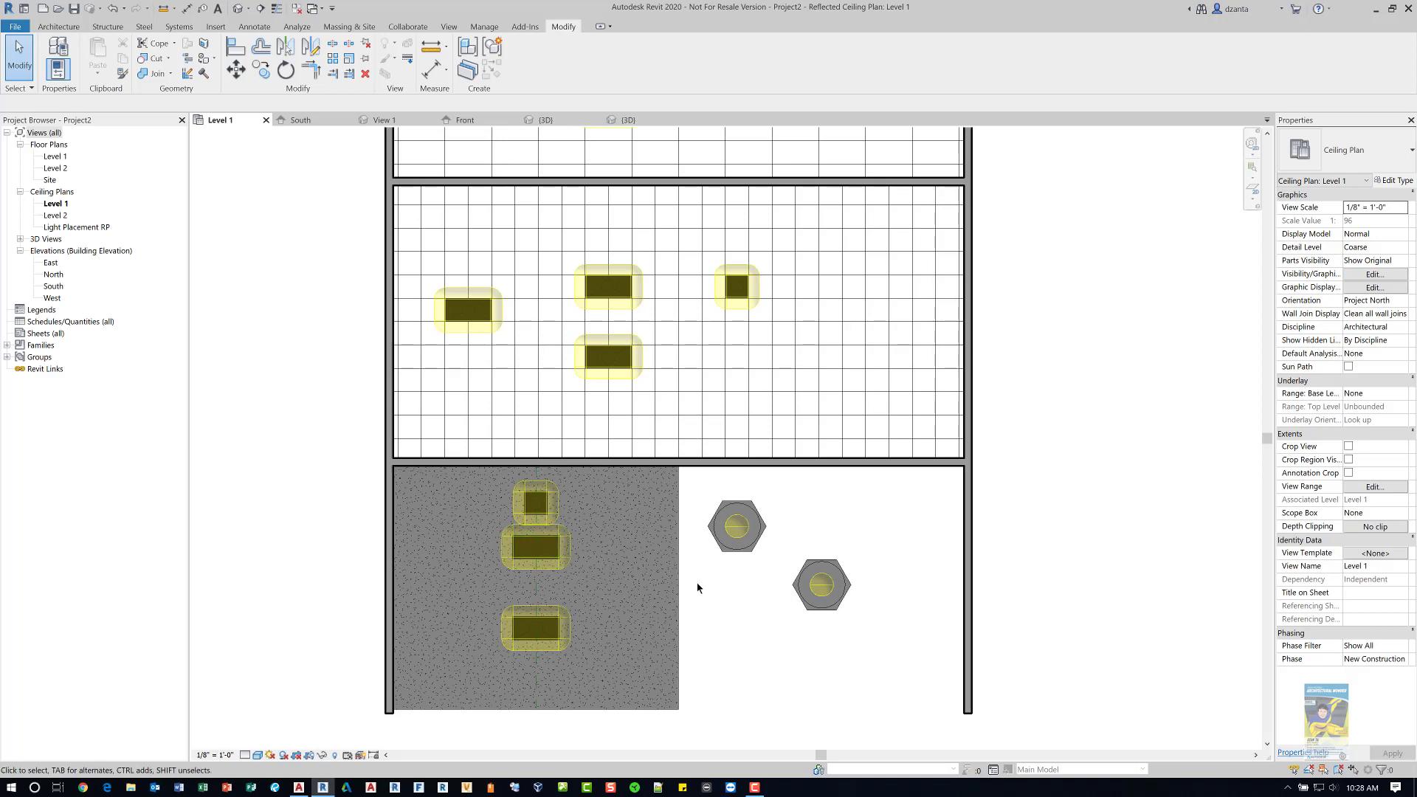
scroll(721, 610, down, 2)
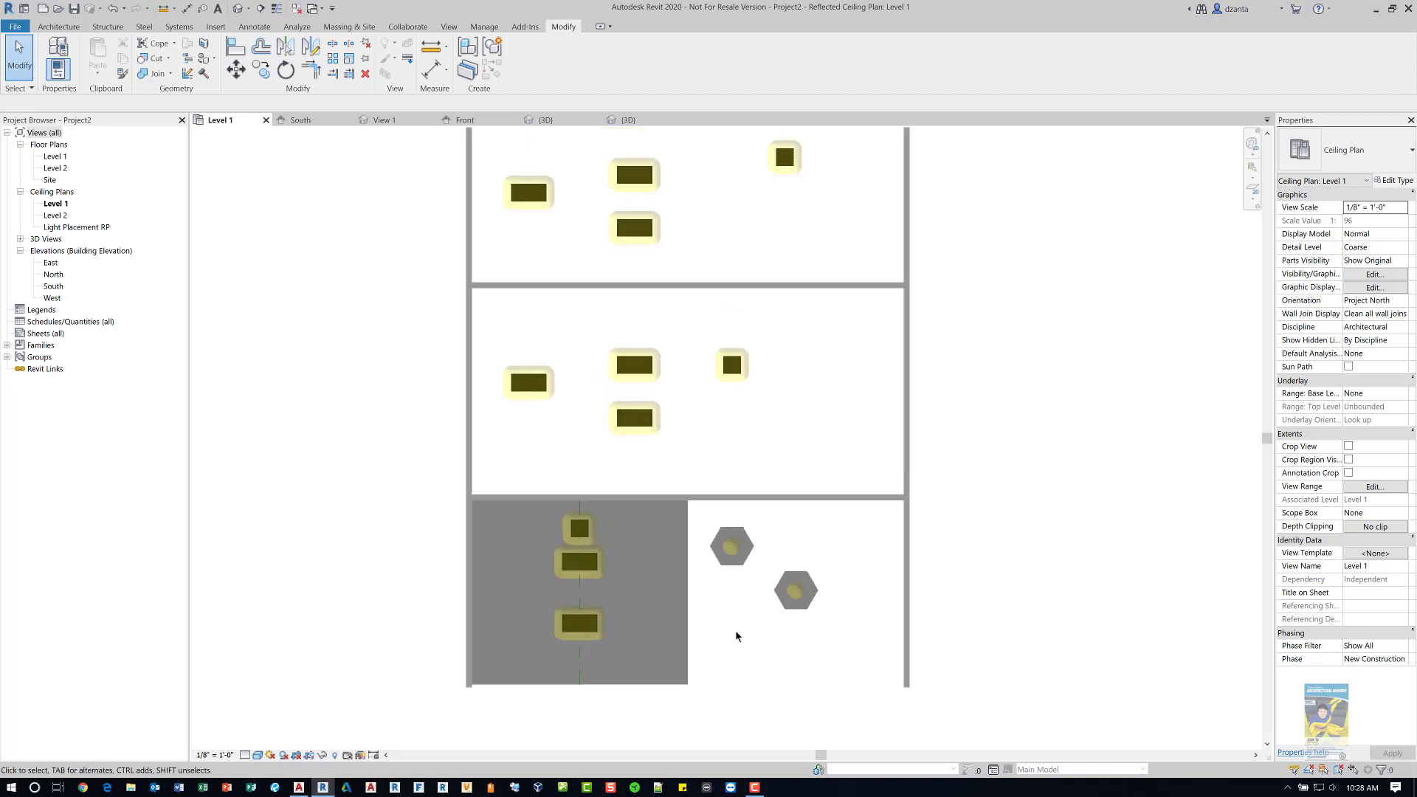
scroll(727, 639, down, 1)
mouse_move(727, 640)
middle_down()
mouse_move(693, 614)
mouse_move(718, 623)
middle_up()
scroll(693, 614, up, 1)
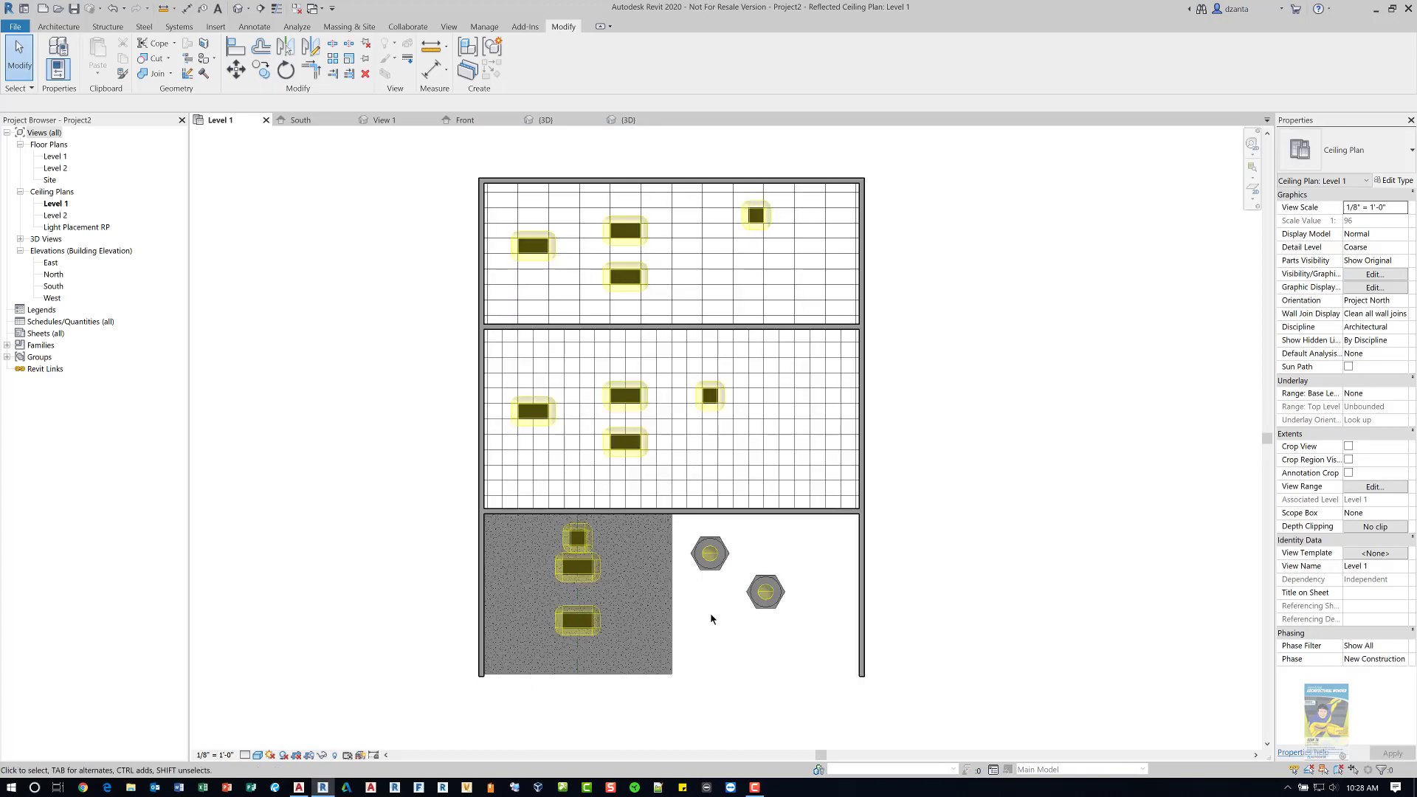
Open the non-hosted light fixture's family for editing and change its light source definition to a spot distribution.
click(748, 594)
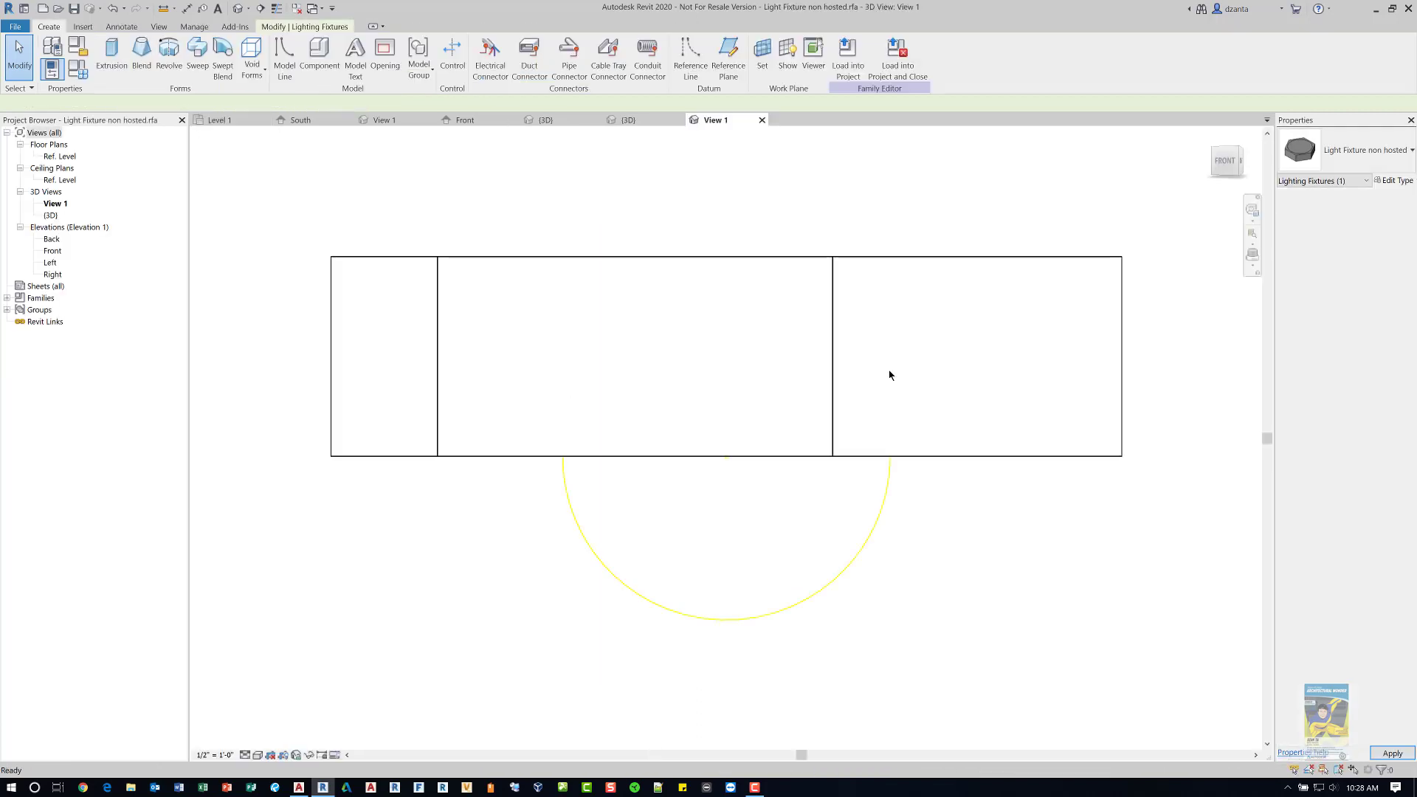
click(852, 566)
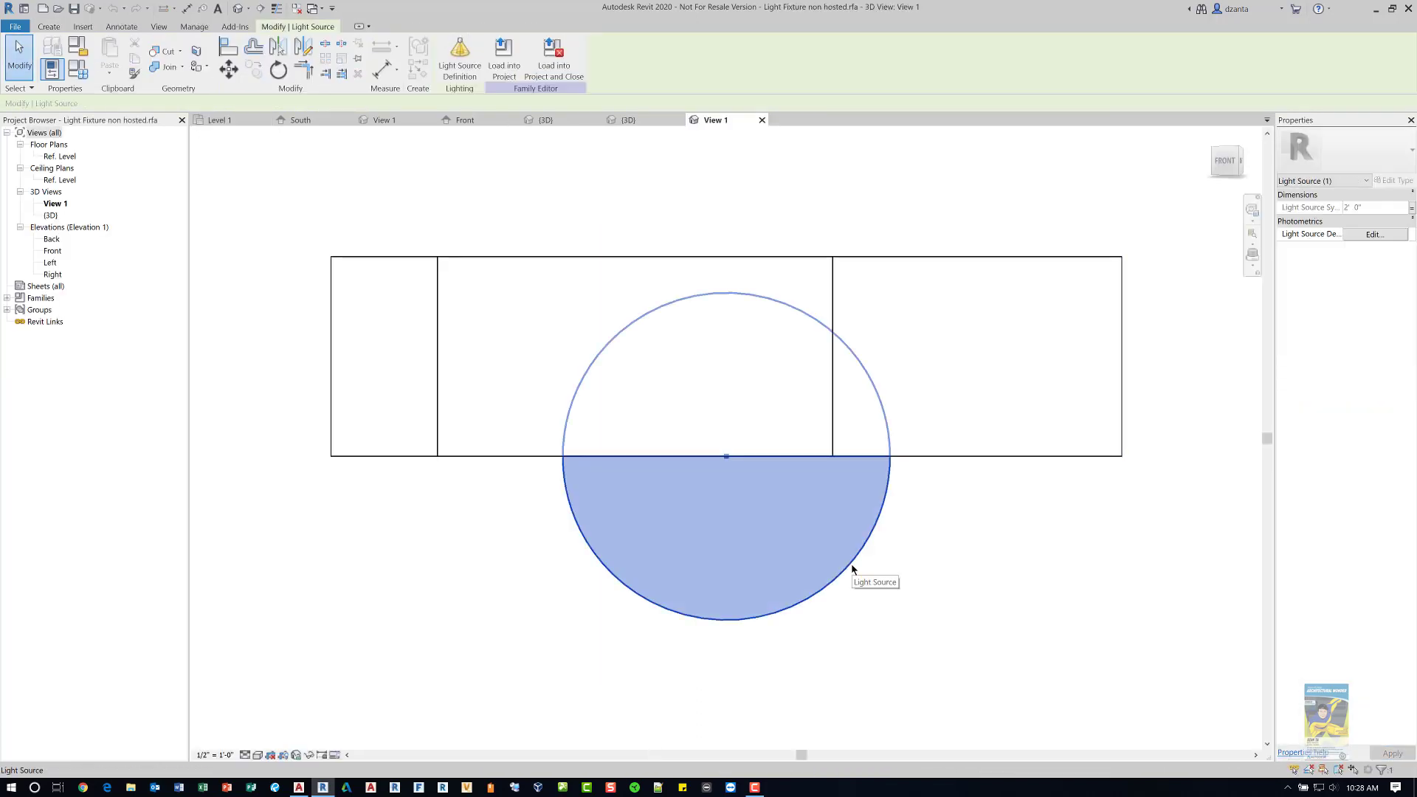
click(1372, 235)
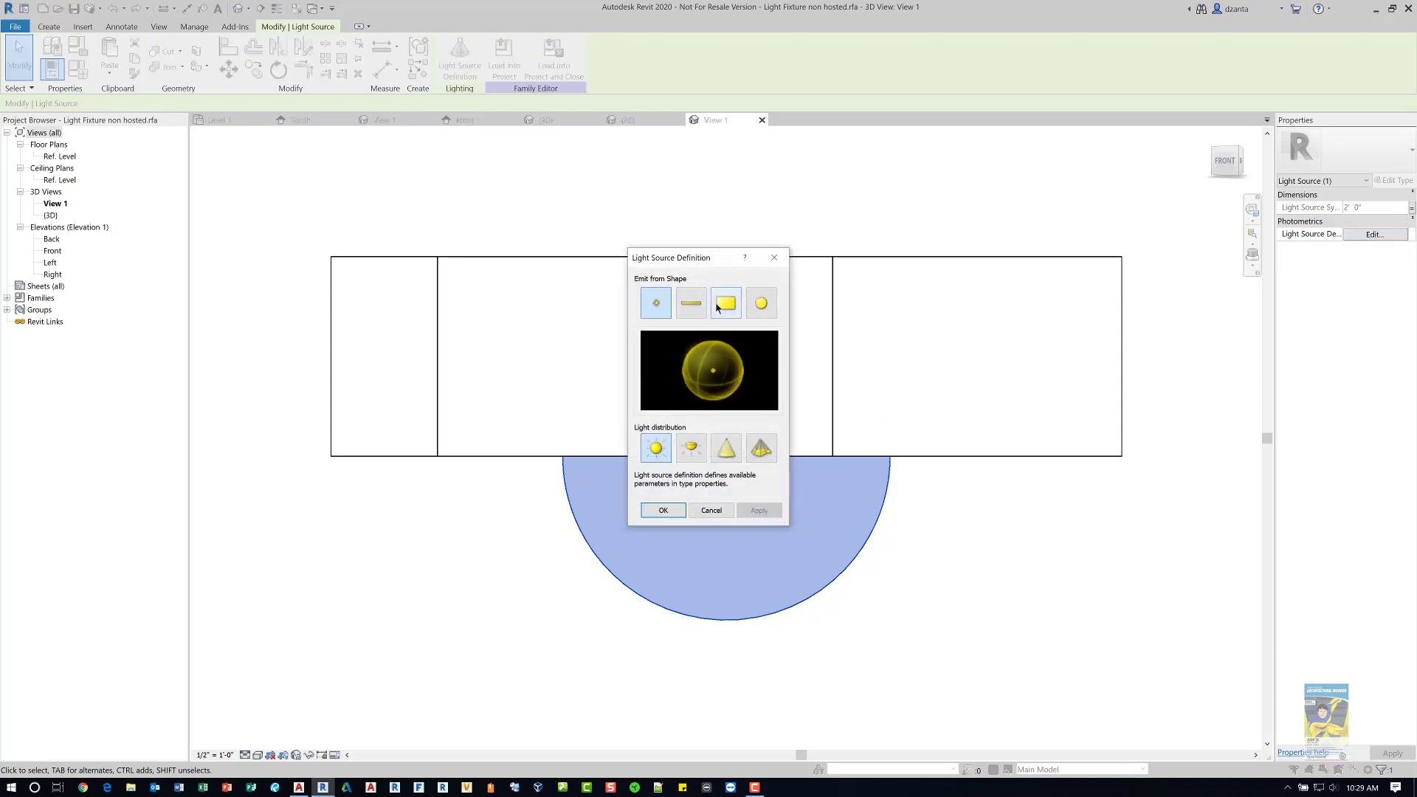
click(727, 445)
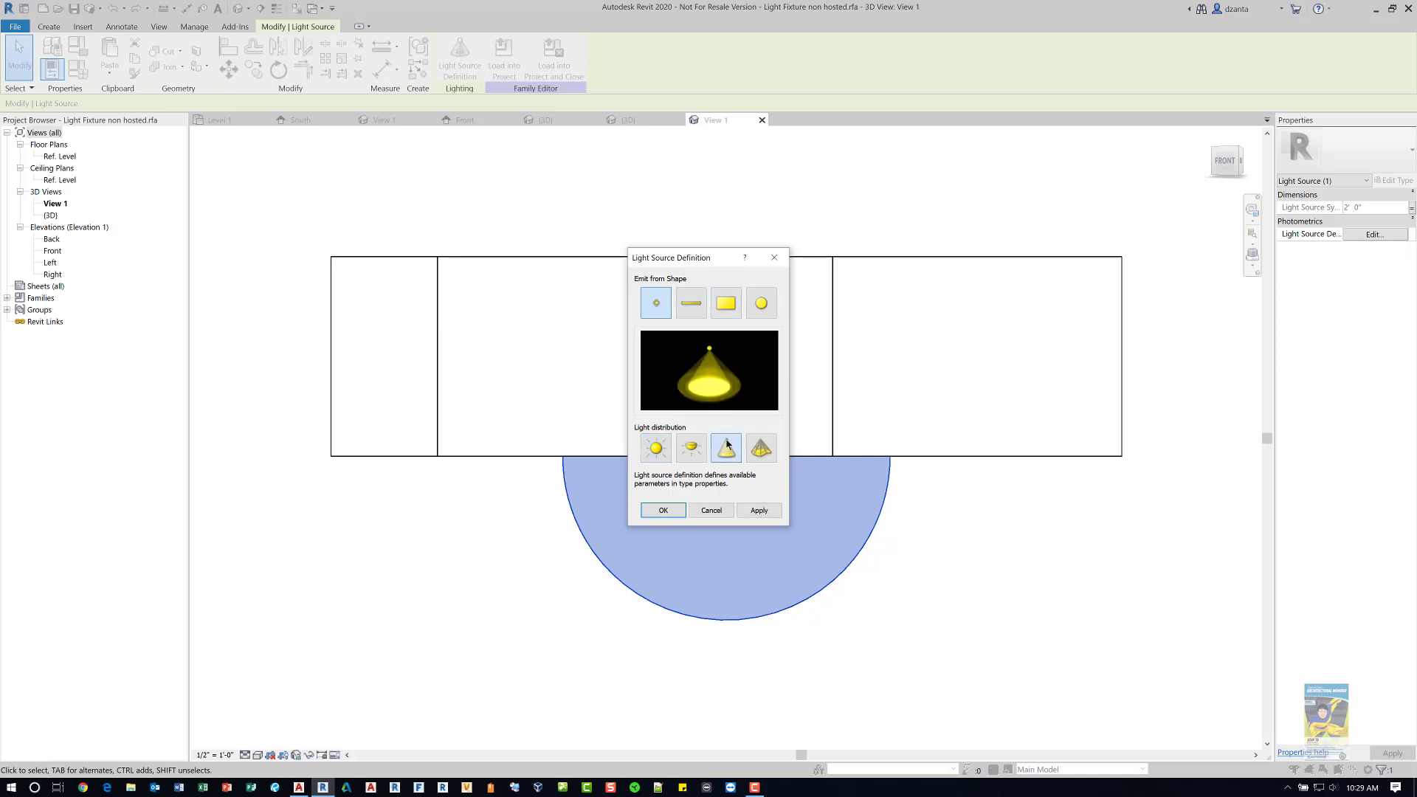
click(663, 510)
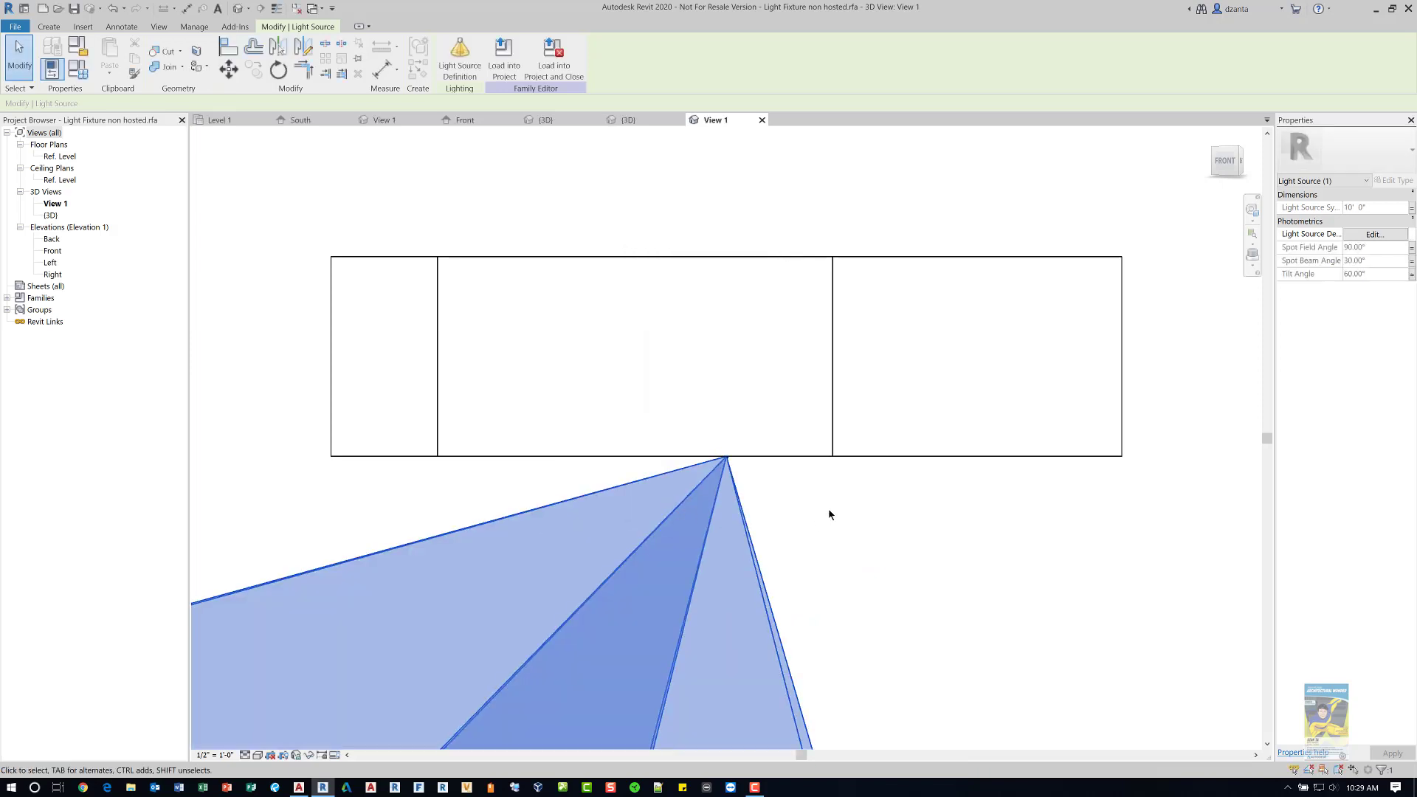
scroll(829, 510, down, 3)
middle_drag(841, 562, 850, 387)
scroll(850, 383, down, 4)
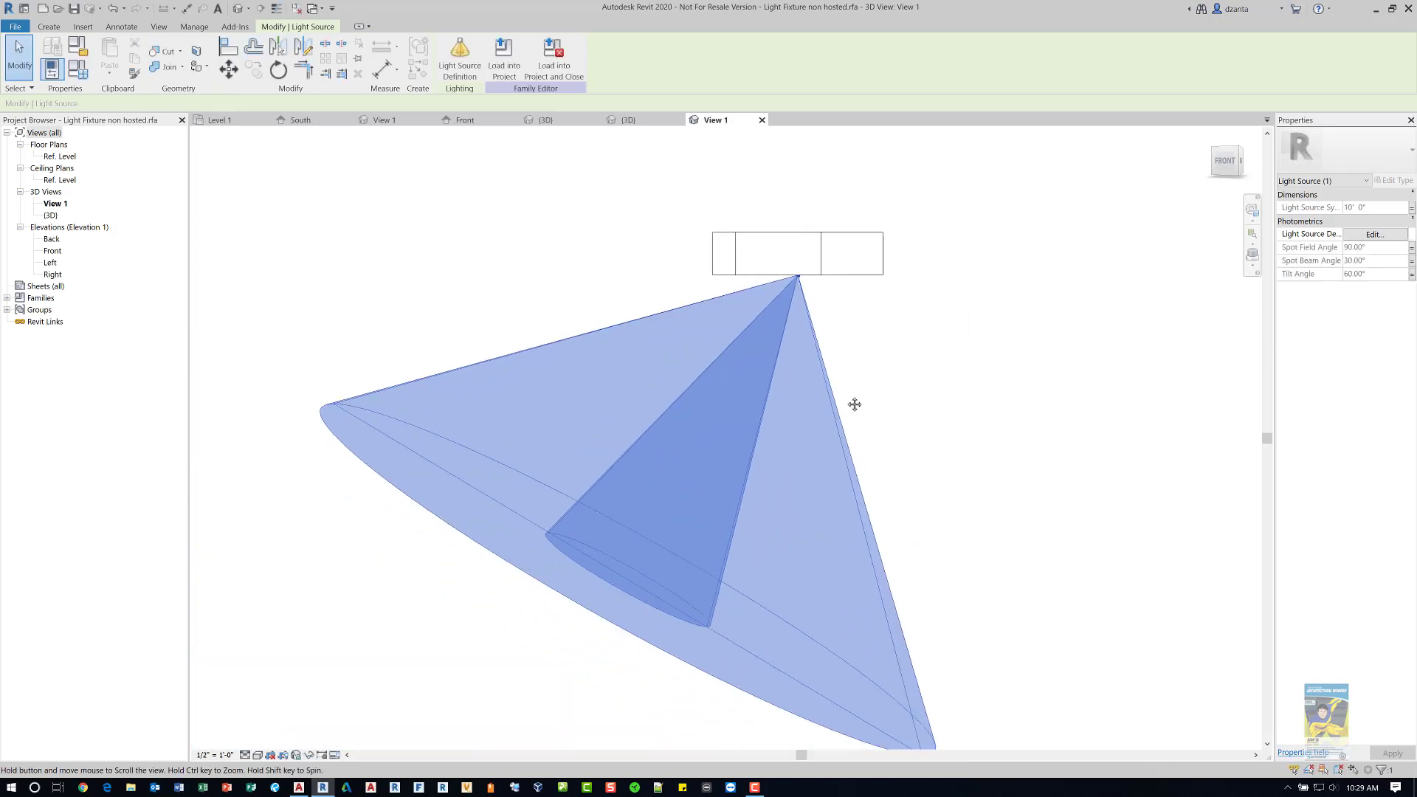
Set the light source's Tilt Angle to 45° in the family types and apply it to the spot cone.
click(85, 73)
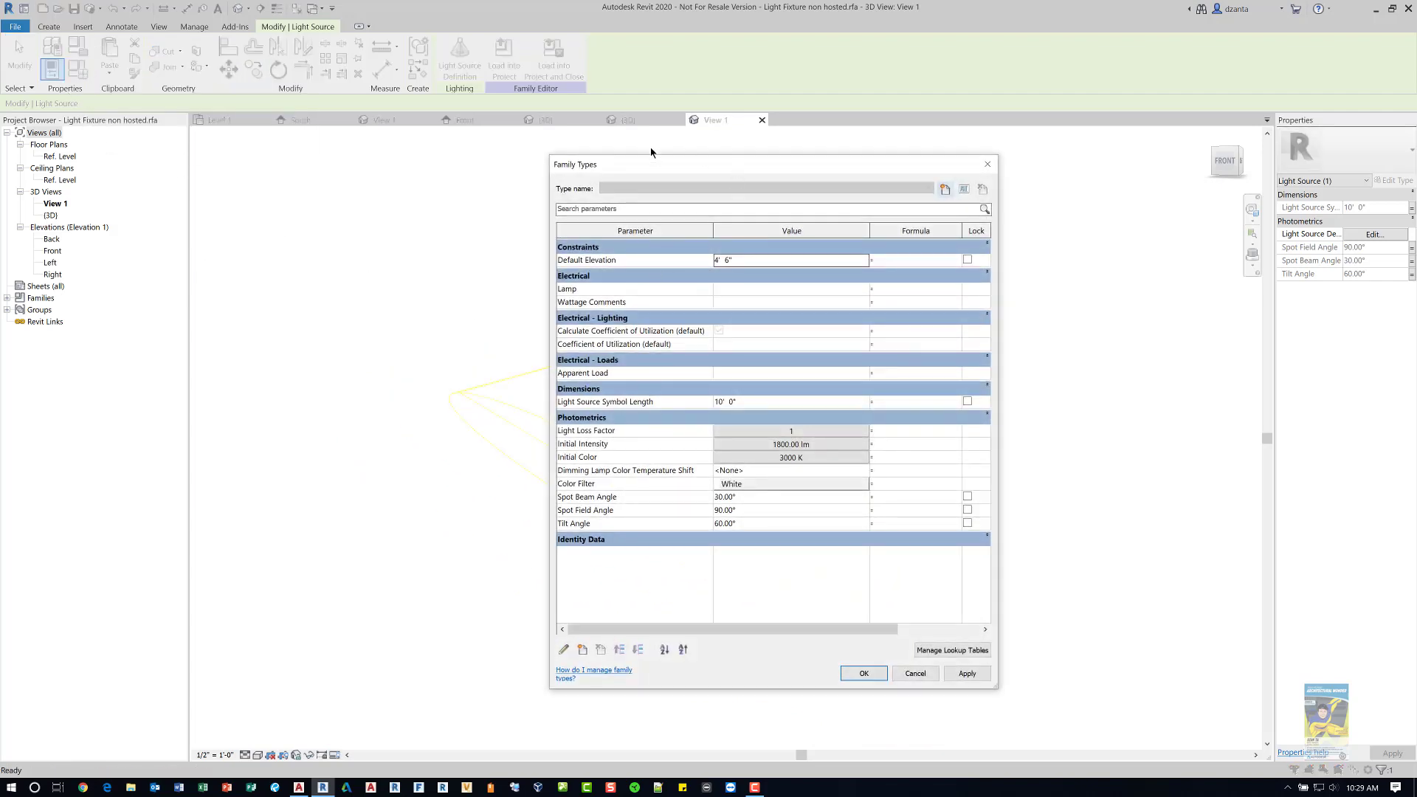
drag(732, 160, 304, 155)
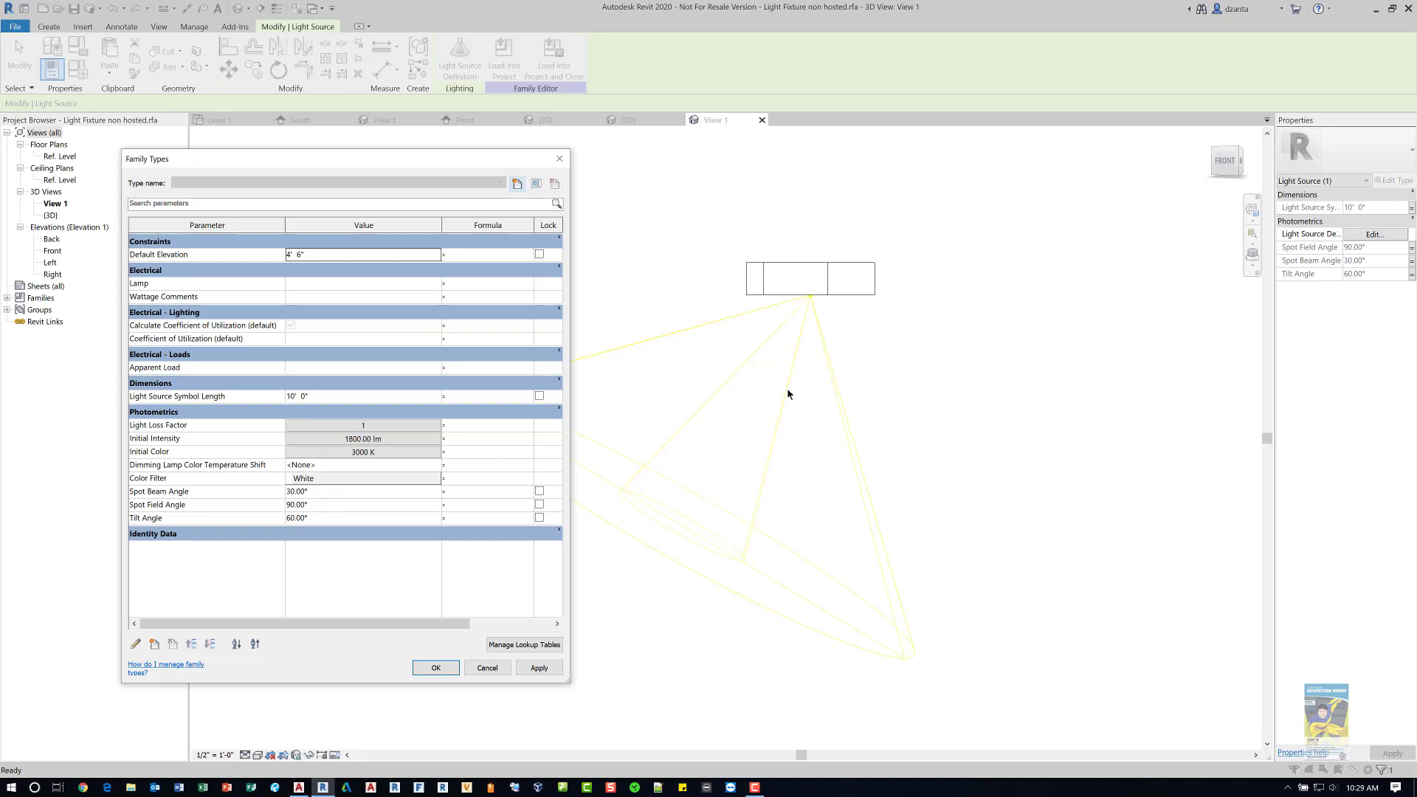
click(367, 492)
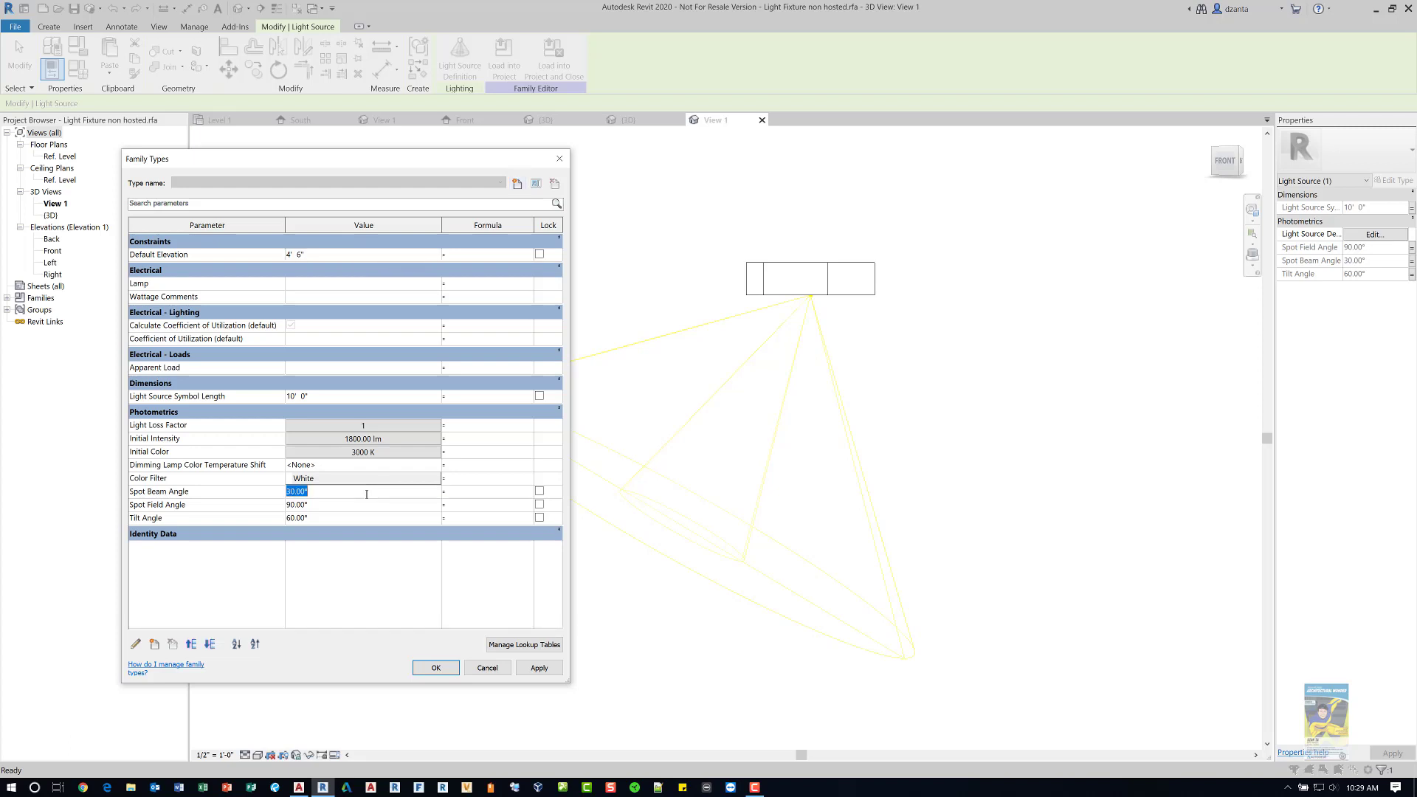
click(347, 519)
text(45)
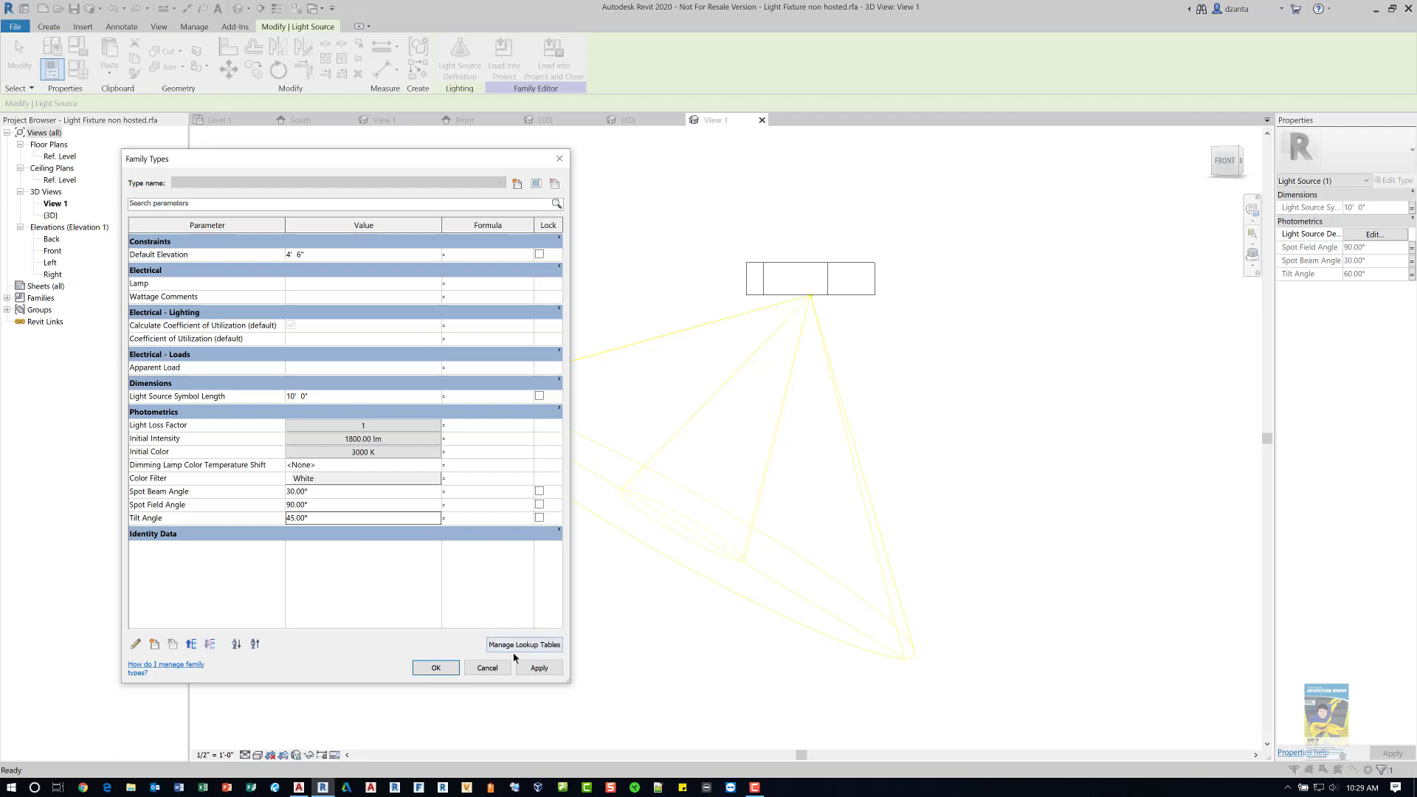
click(536, 667)
click(436, 668)
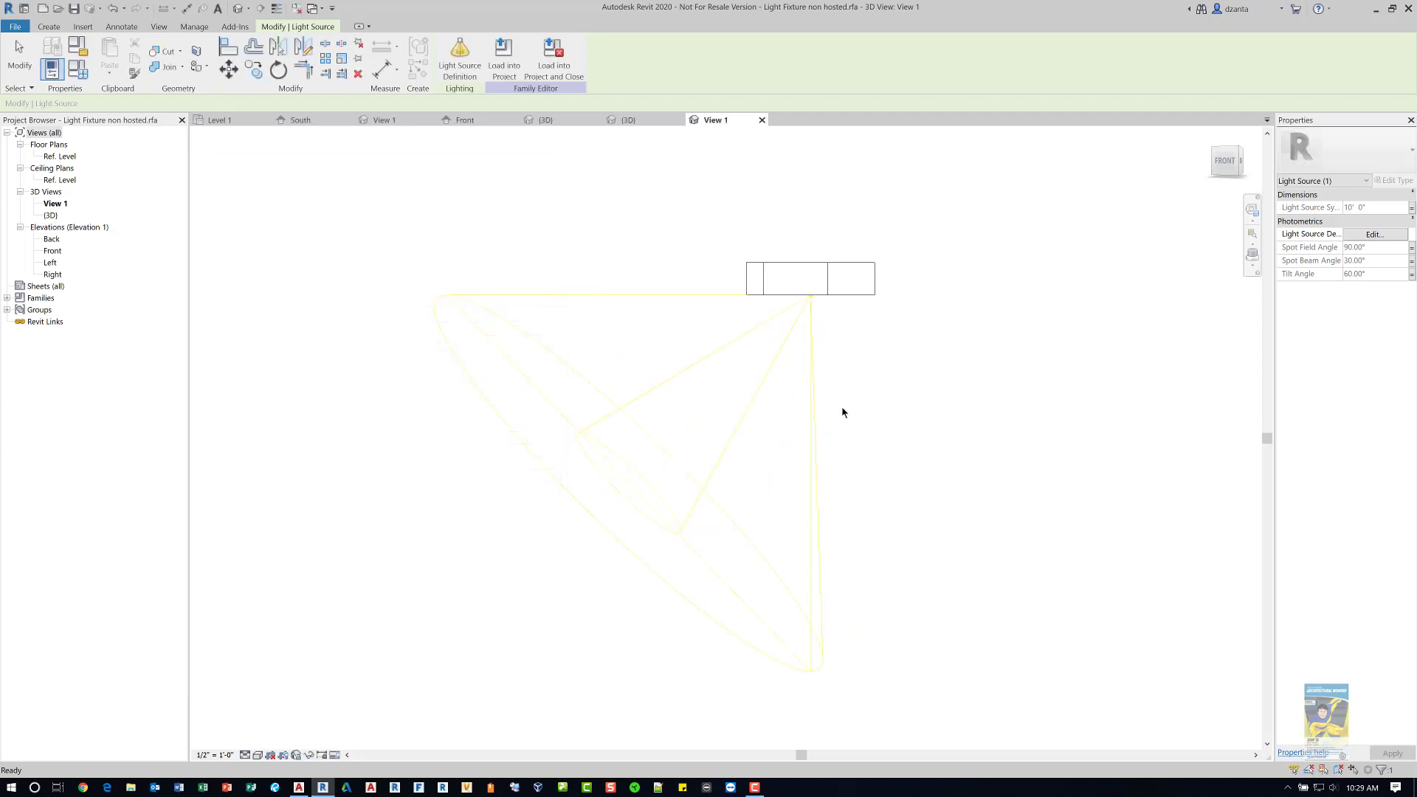
click(841, 406)
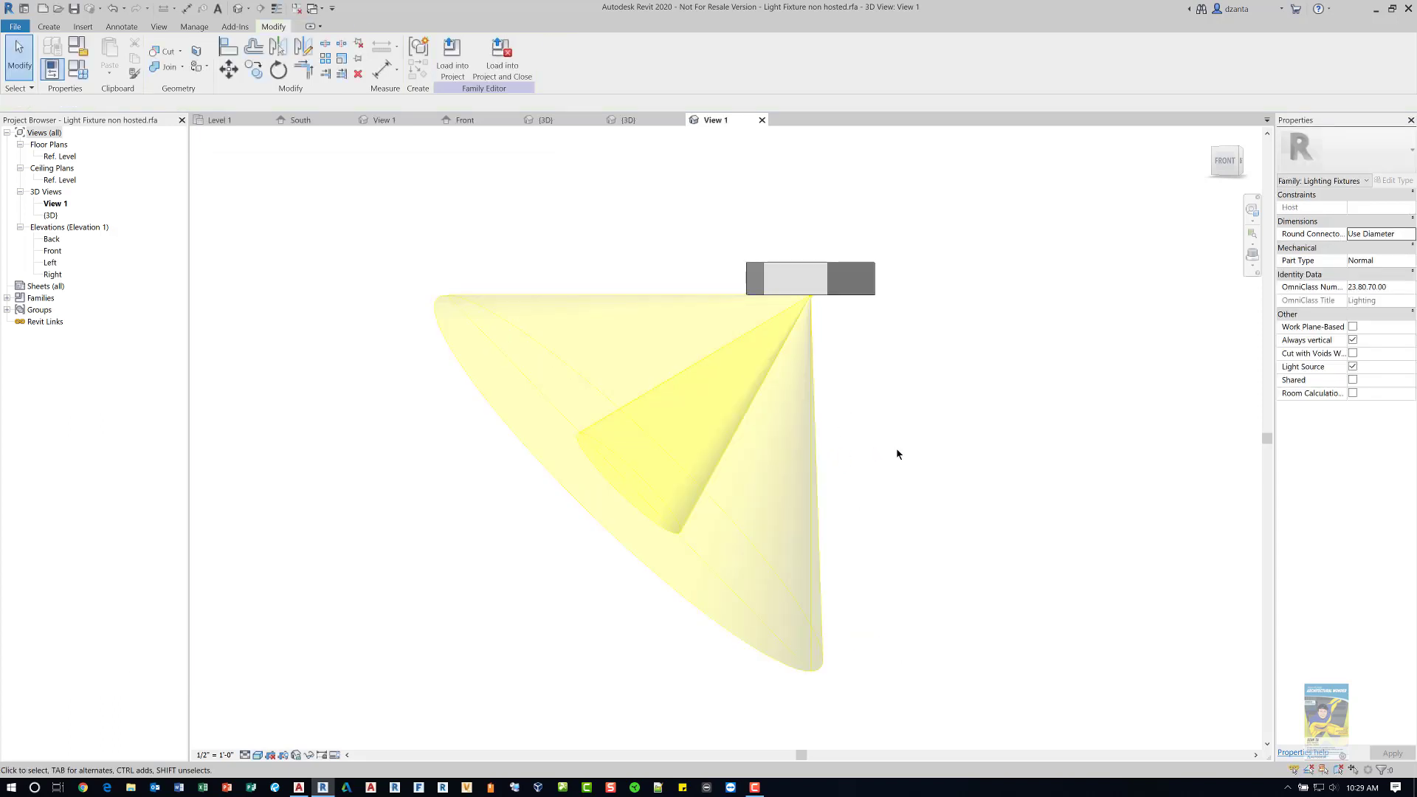
Apply a 15° Tilt Angle to the spot light source in the family types, and replace it with 90°.
click(86, 74)
click(355, 518)
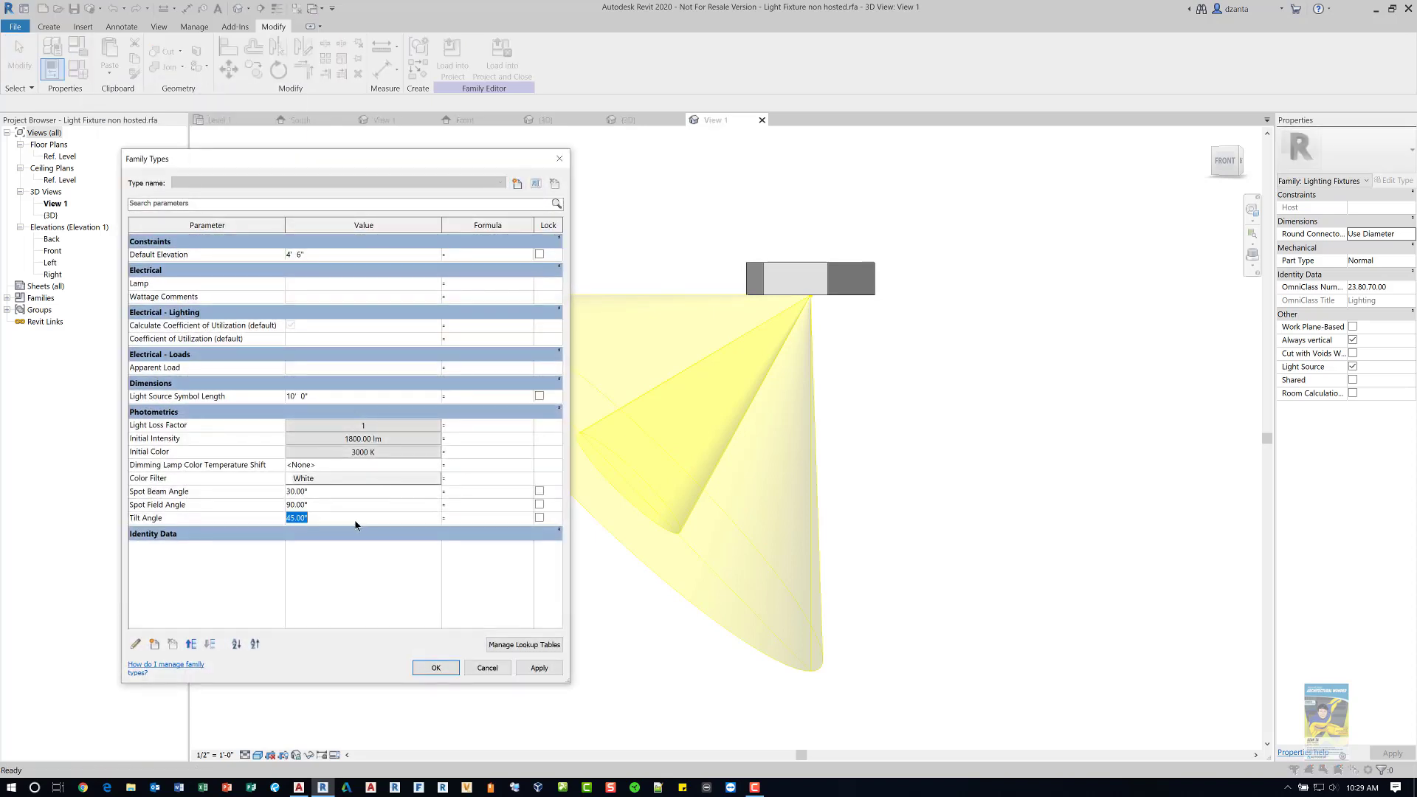
text(15)
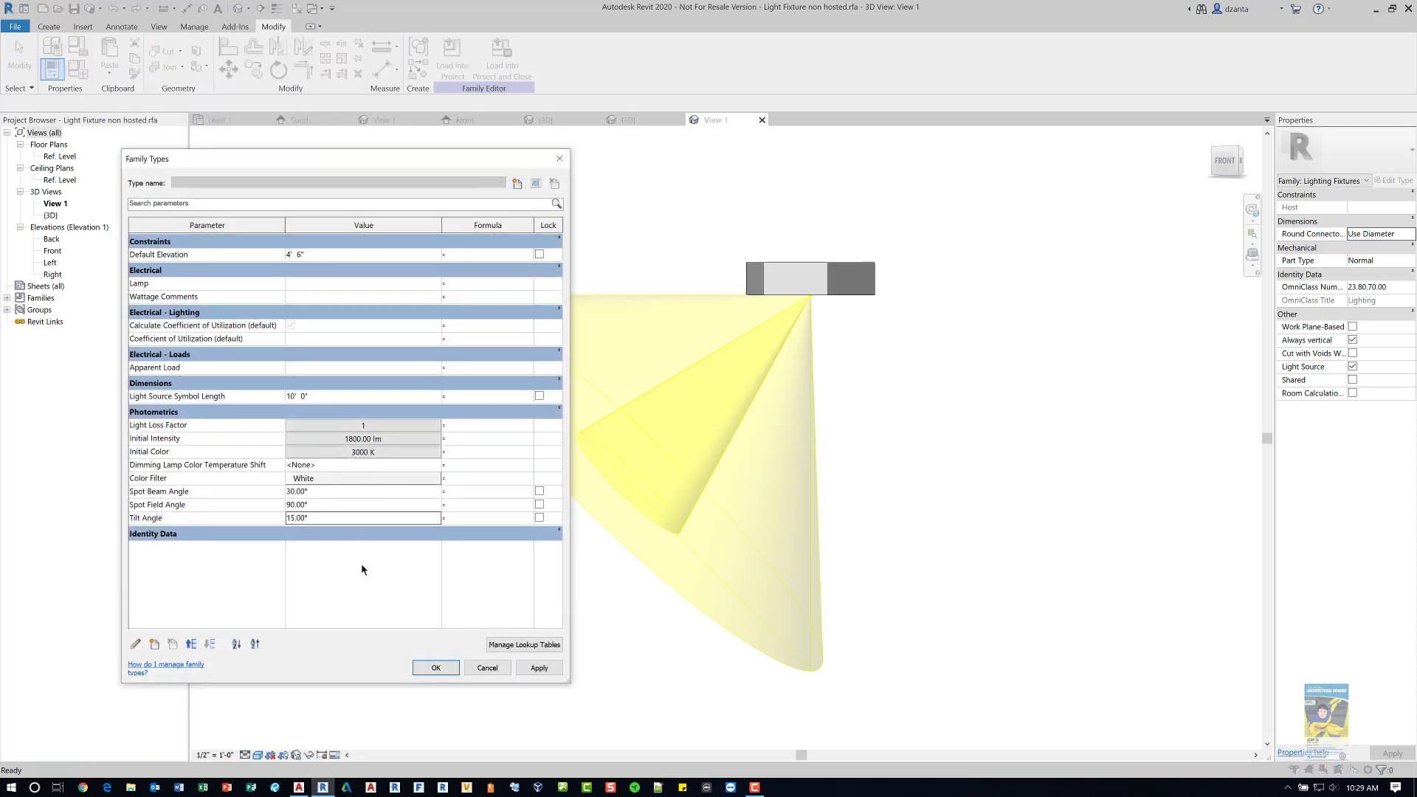
click(528, 670)
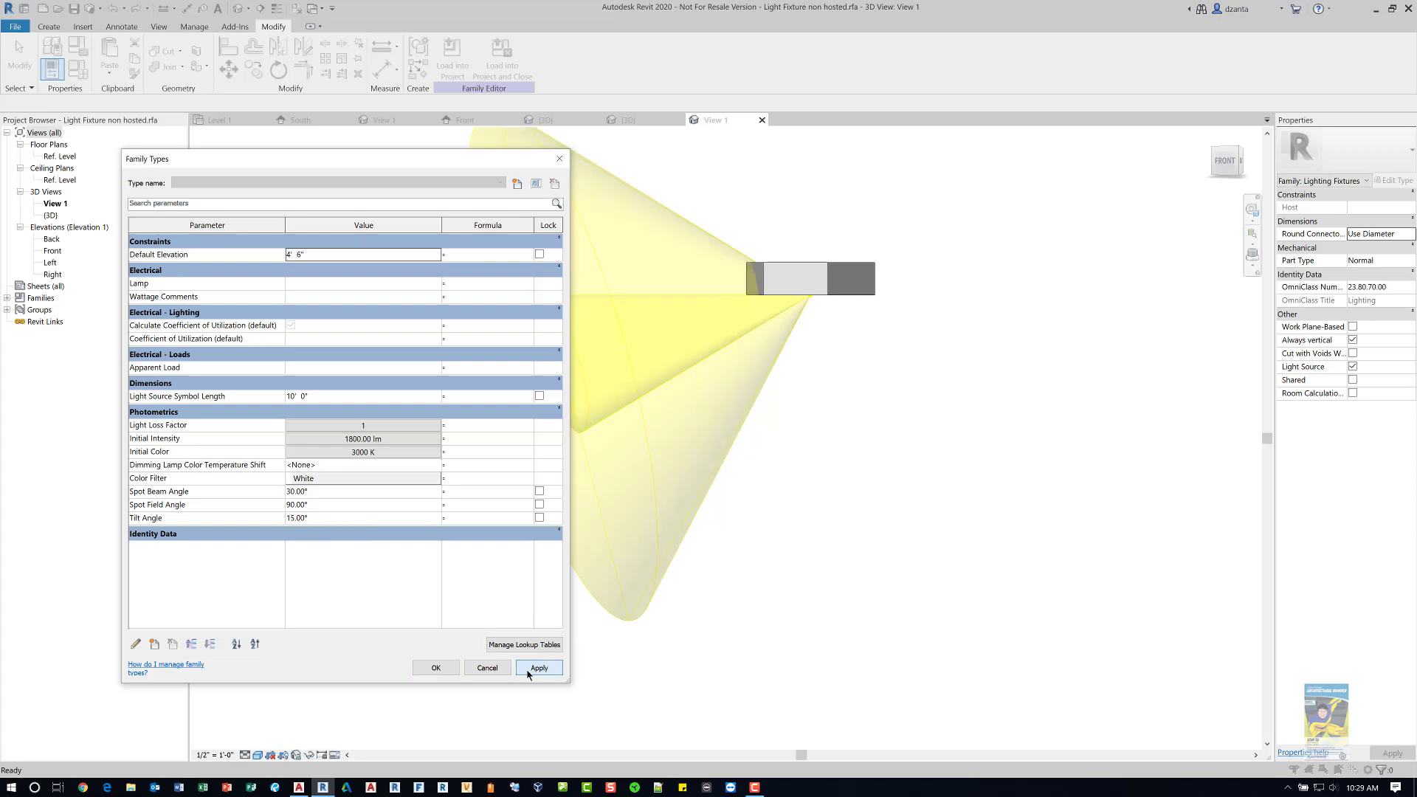
click(377, 519)
text(90)
key(Return)
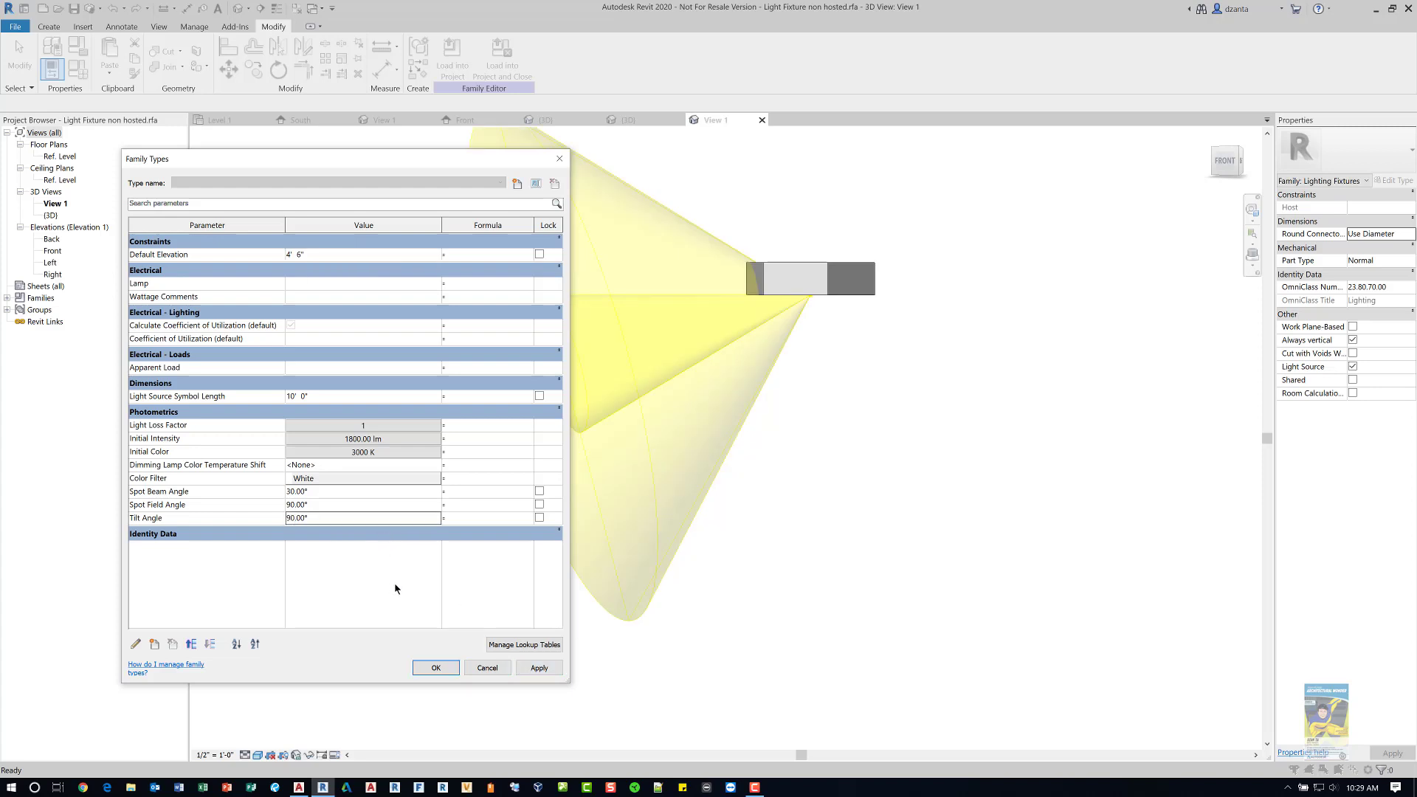
click(524, 668)
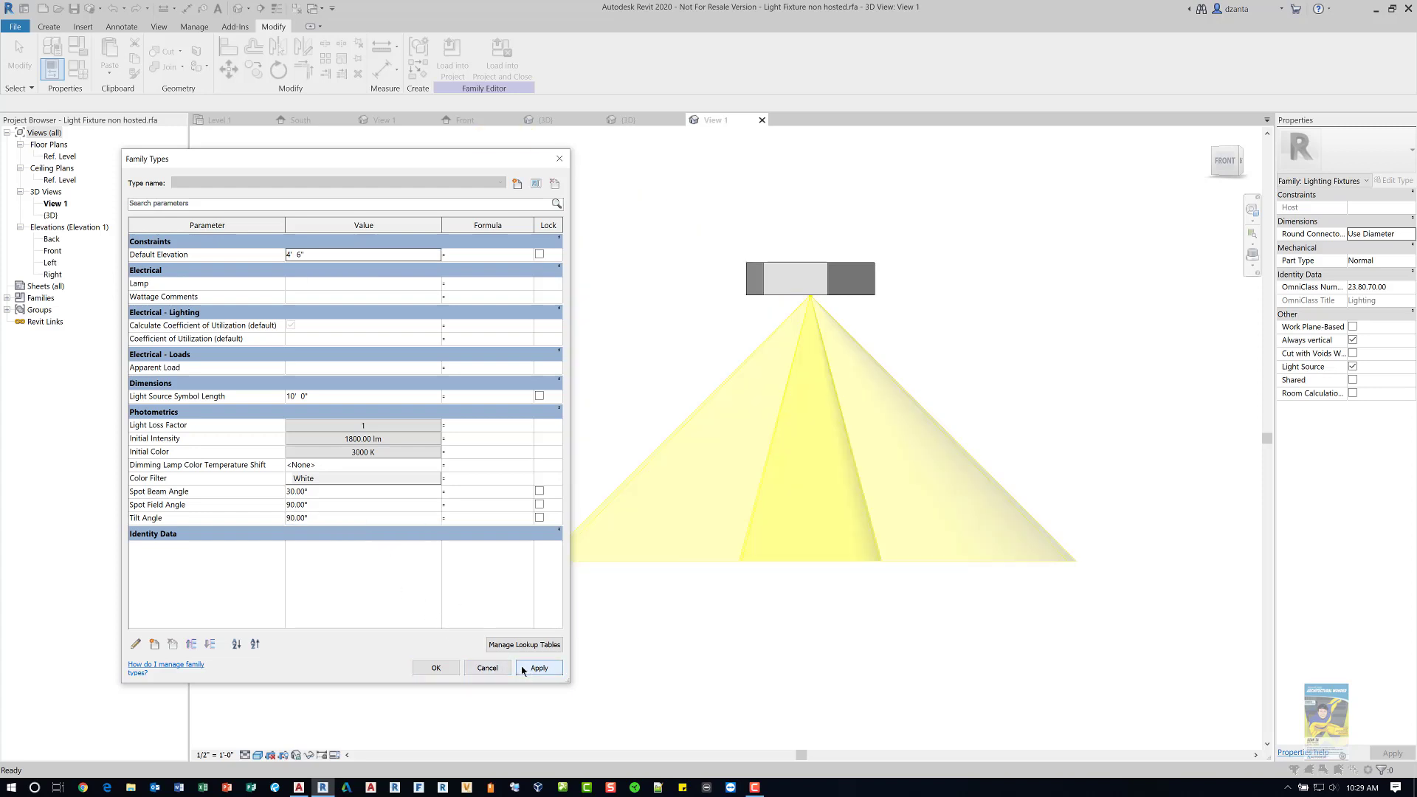
click(439, 667)
Load the family into Project2 and close it, replacing the saved family file and overwriting the project's existing version and its parameter values.
click(502, 55)
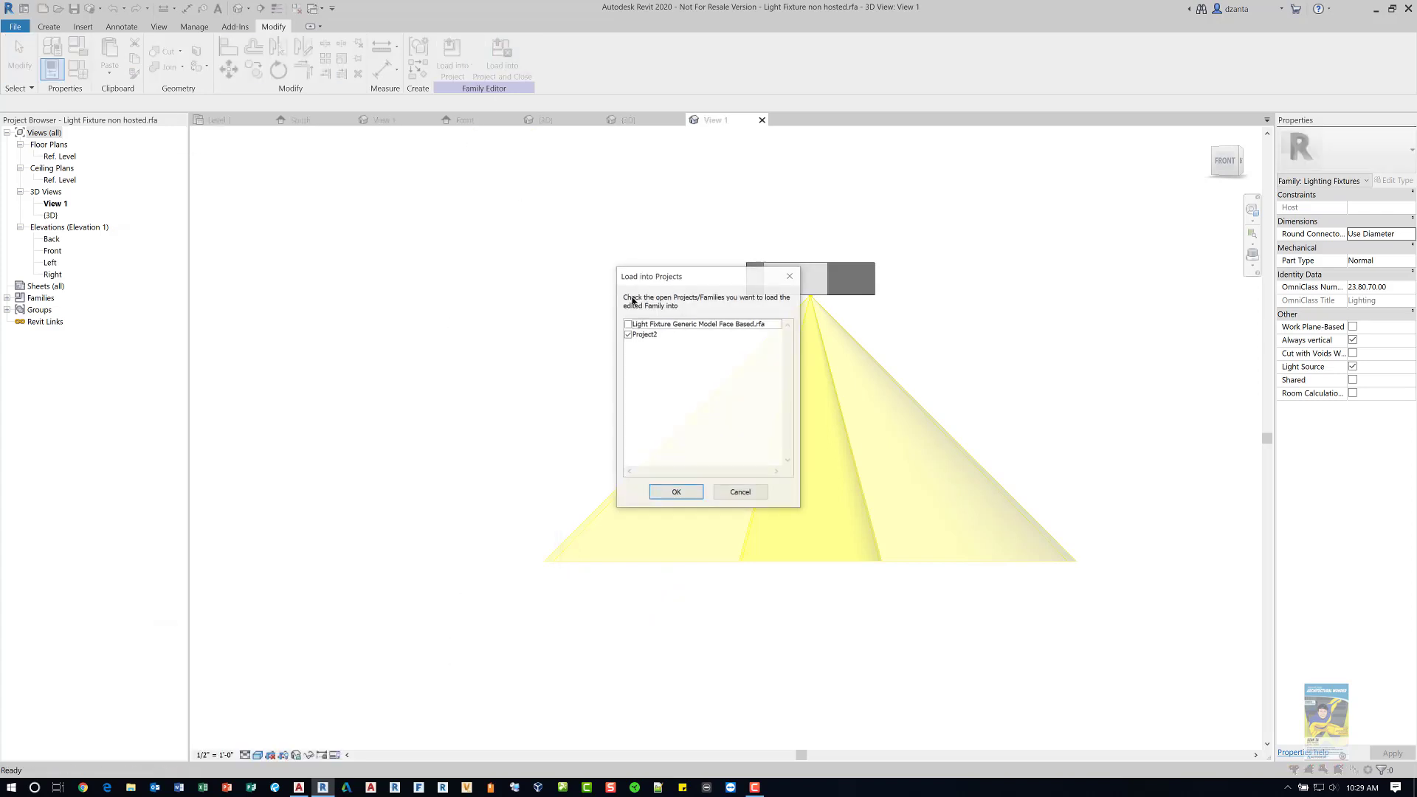
click(676, 493)
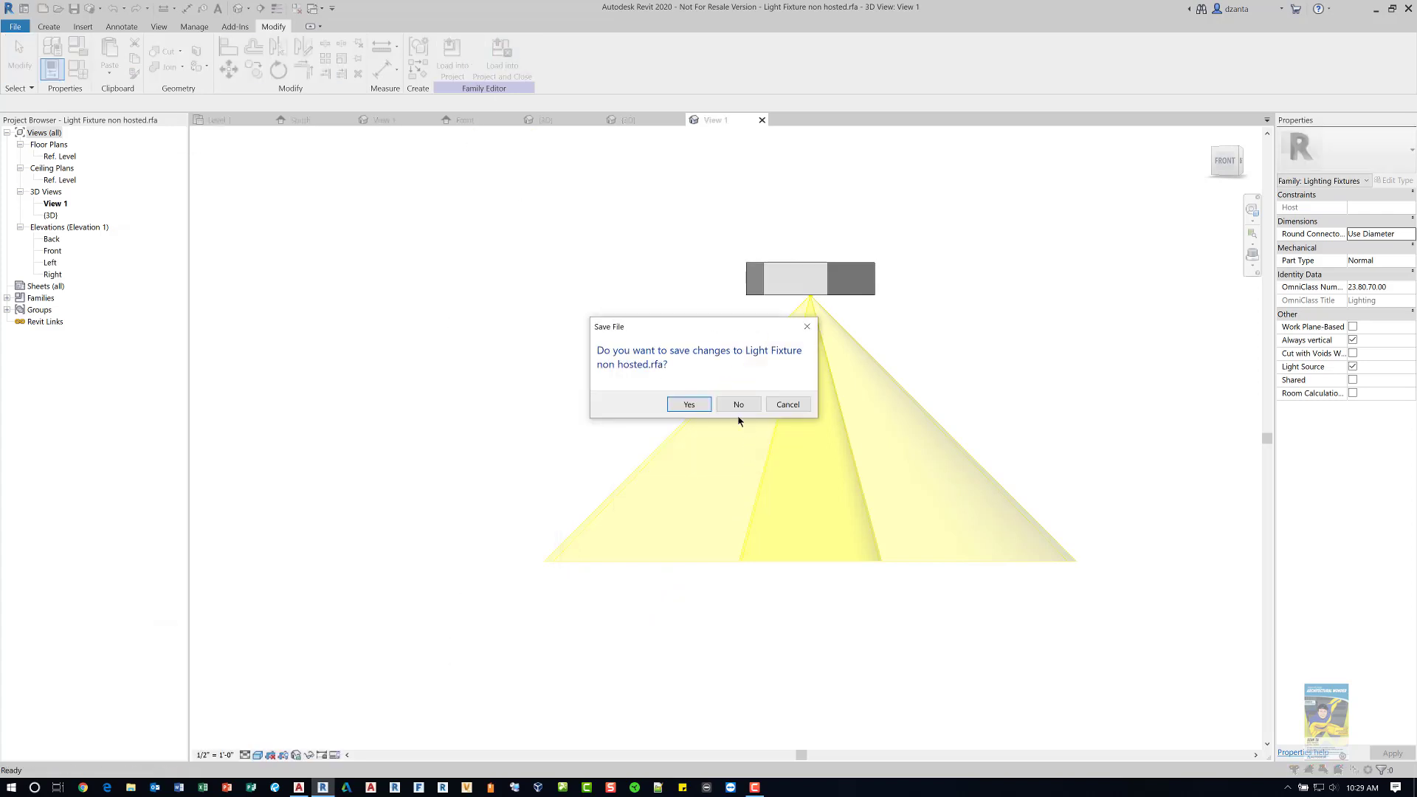
click(689, 404)
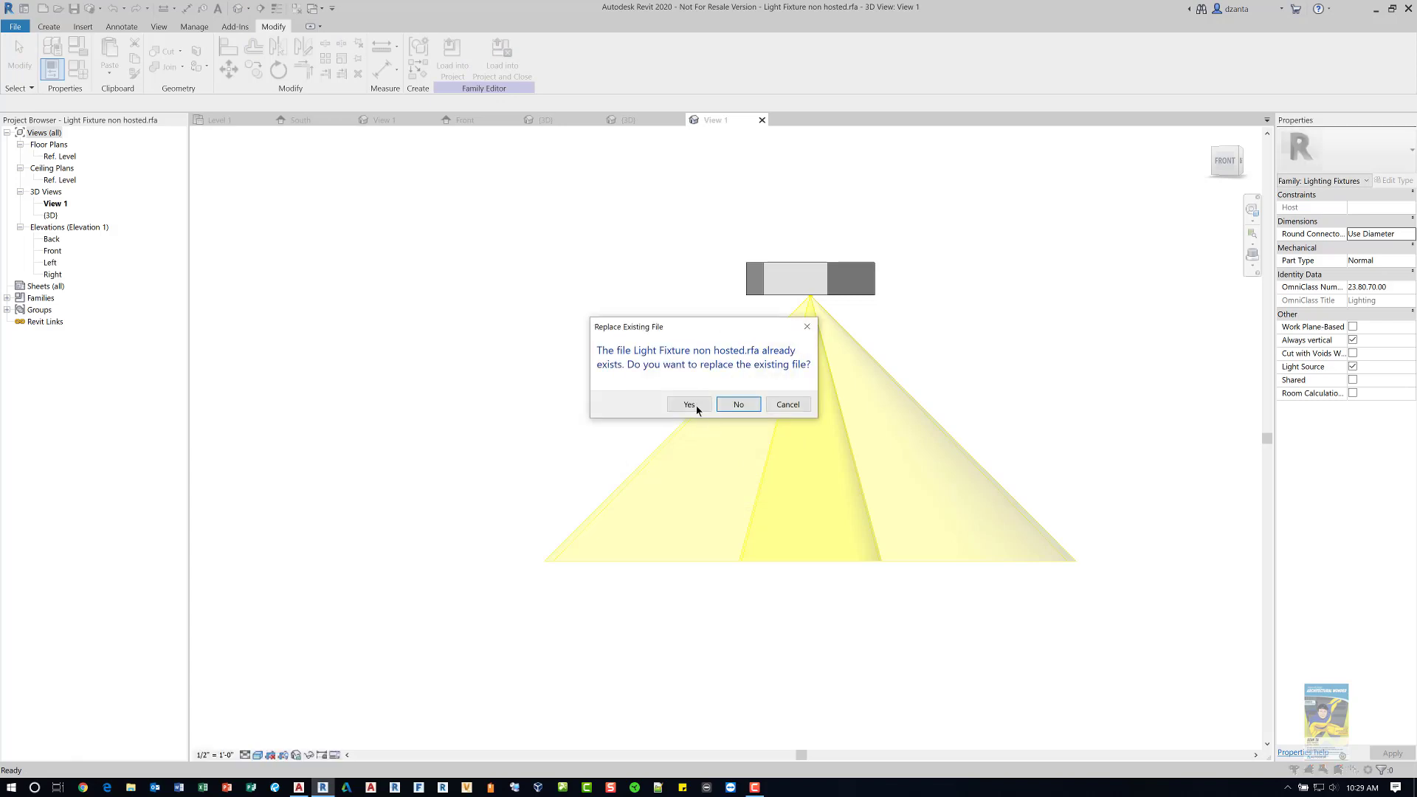
click(689, 404)
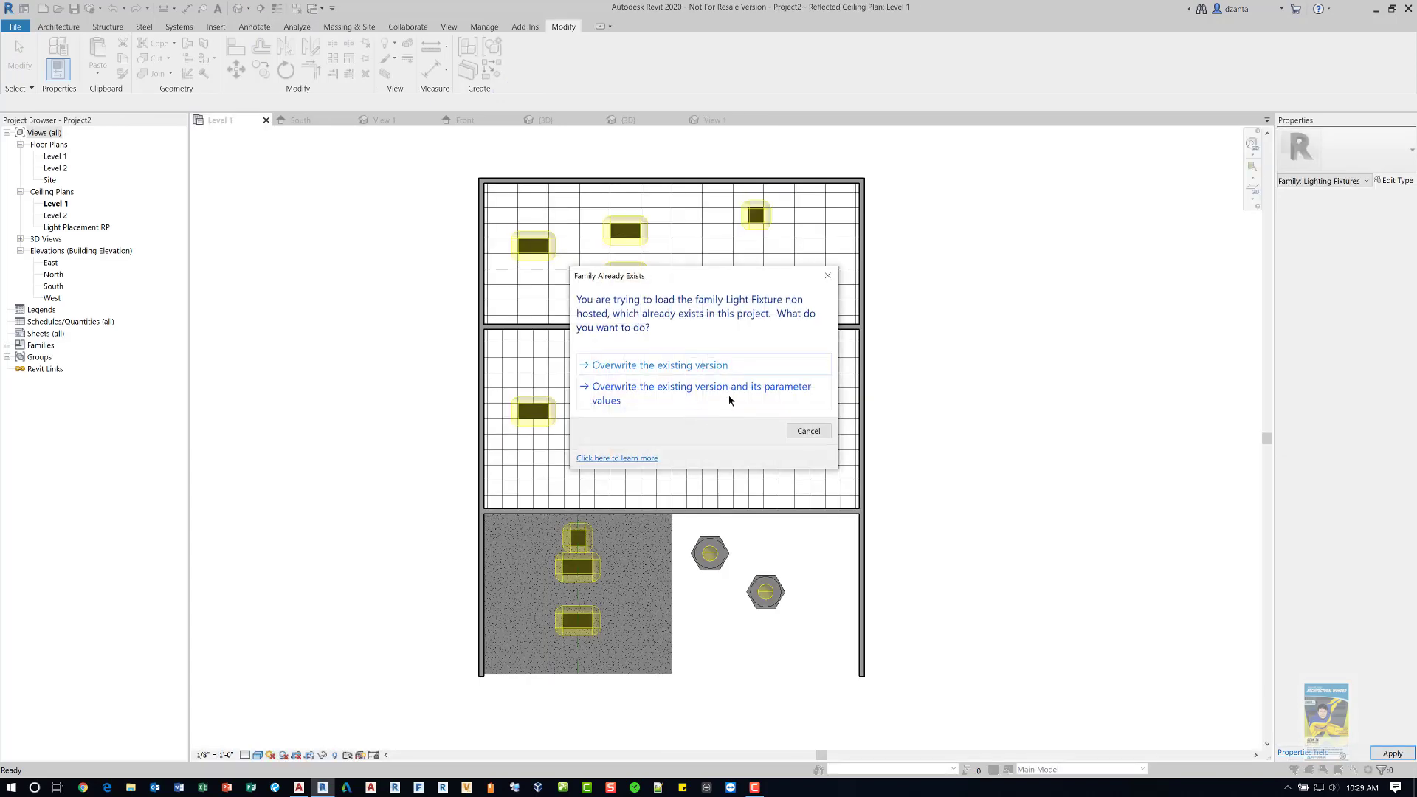
click(729, 396)
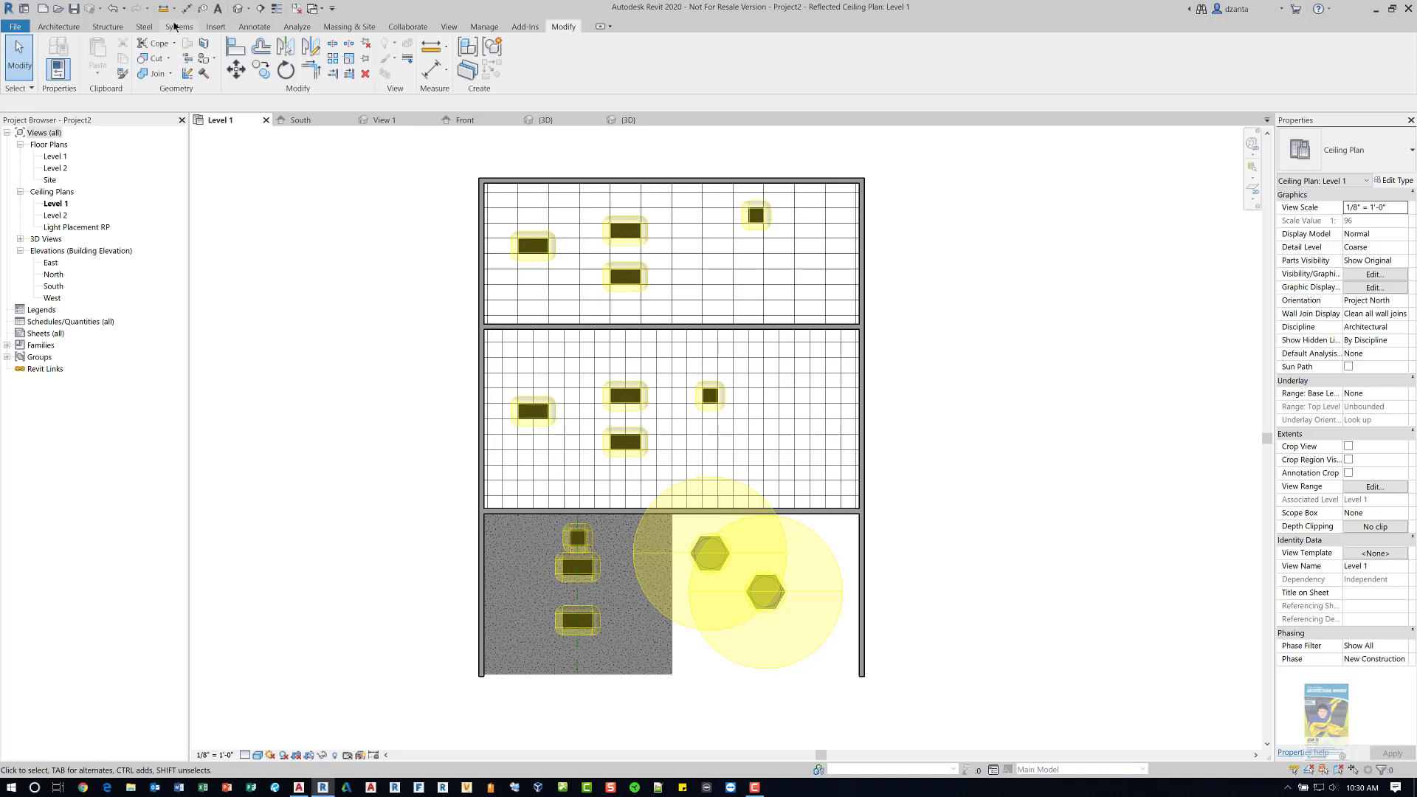
Open the default 3D view and turn on the Light Source subcategory of Lighting Fixtures in its visibility/graphics overrides.
click(237, 8)
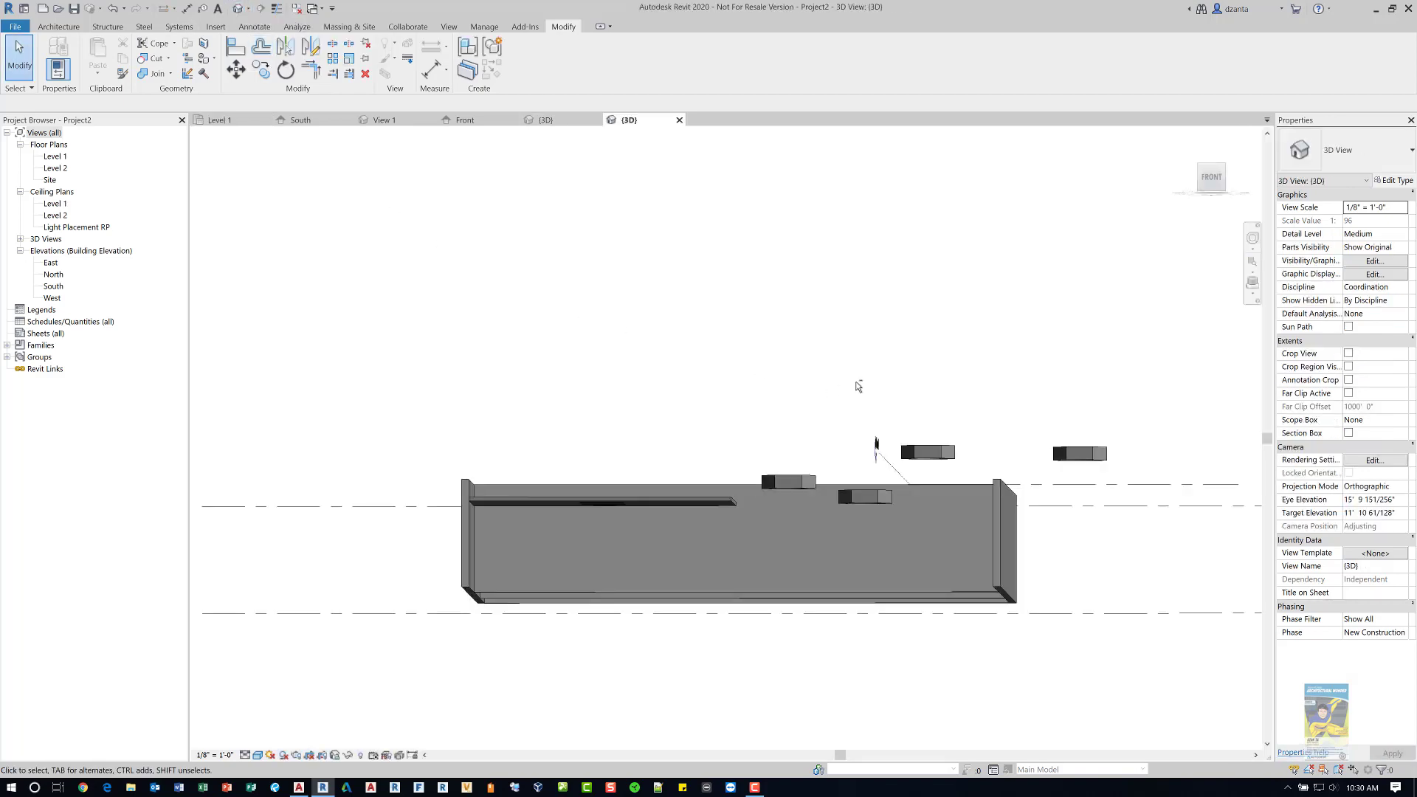
shift+middle_drag(858, 387, 626, 531)
scroll(674, 532, up, 3)
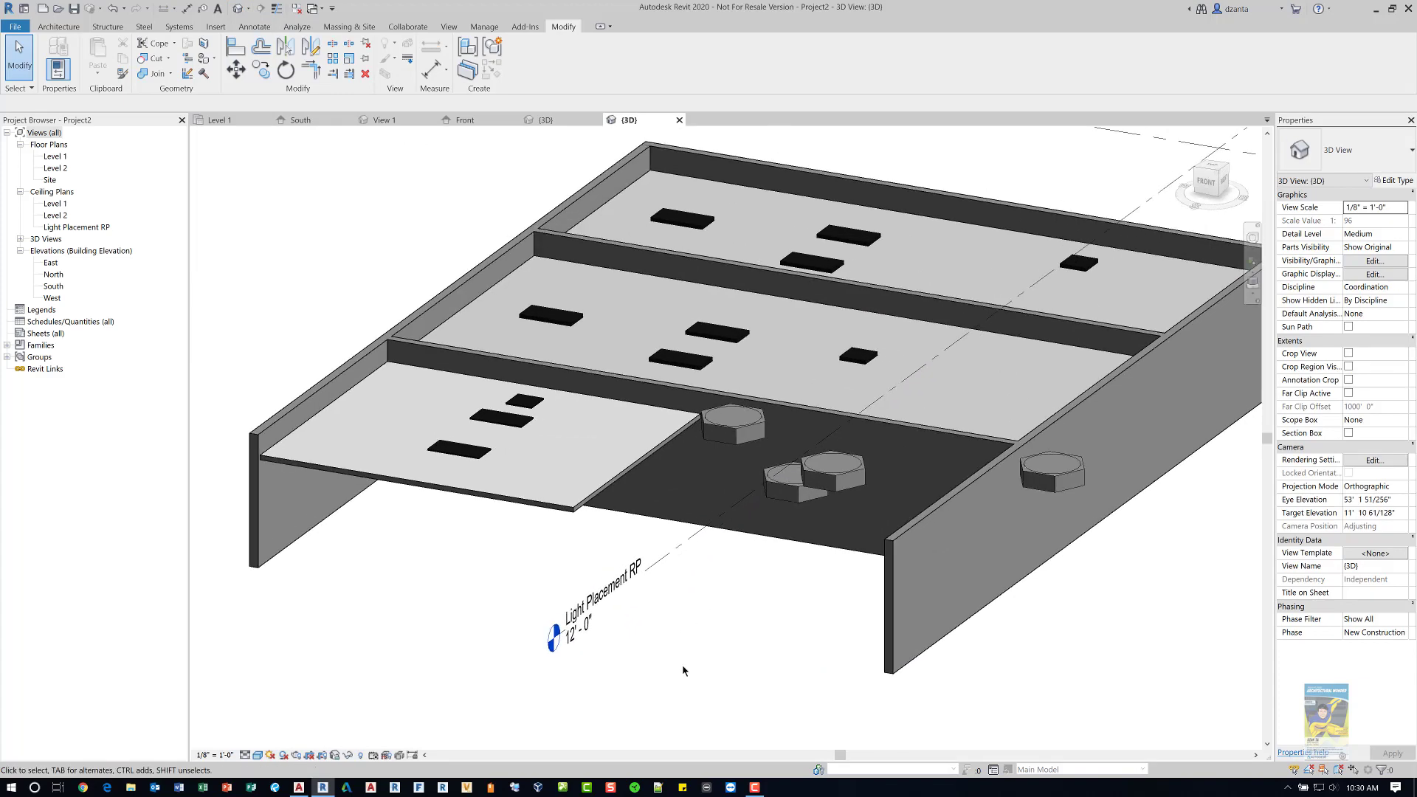
key(v)
key(v)
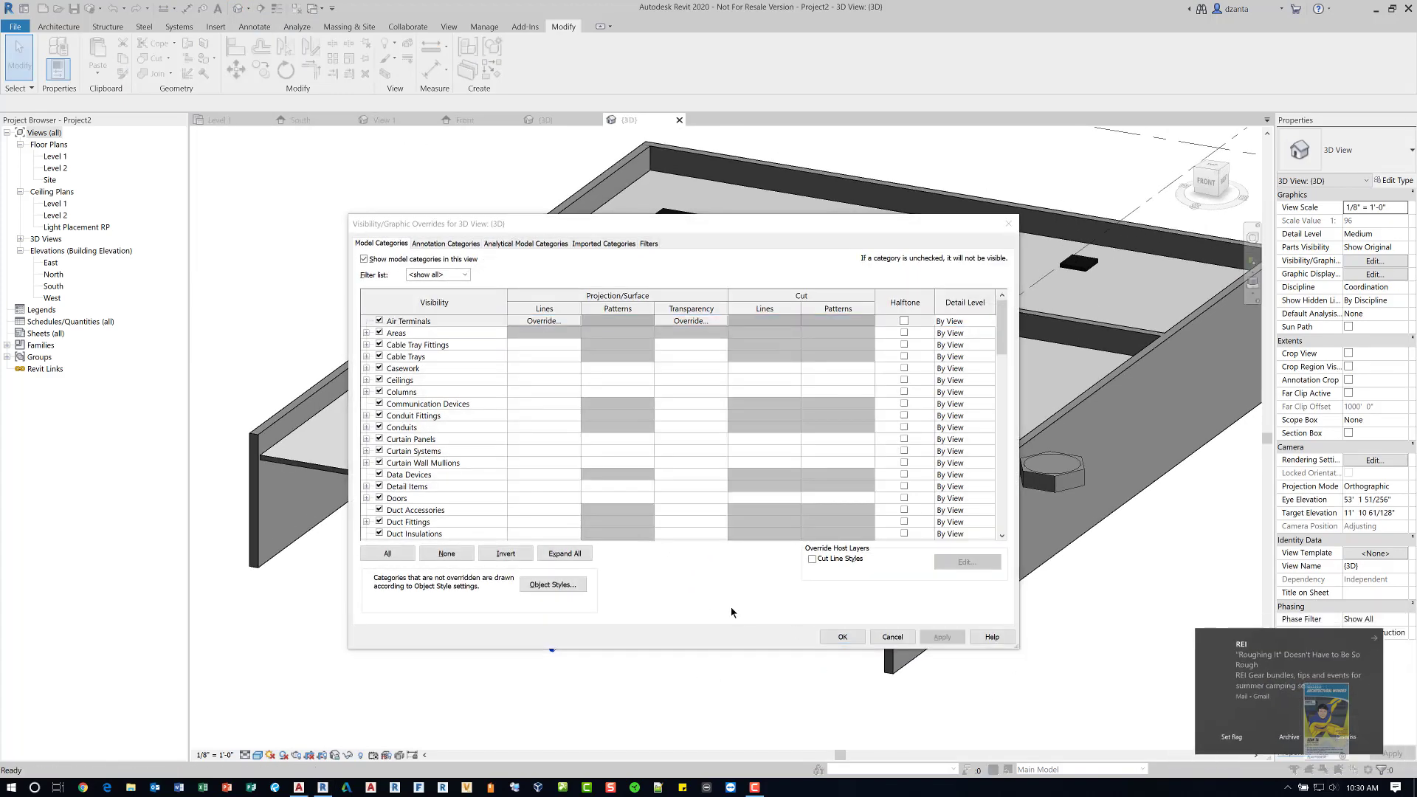
click(1001, 464)
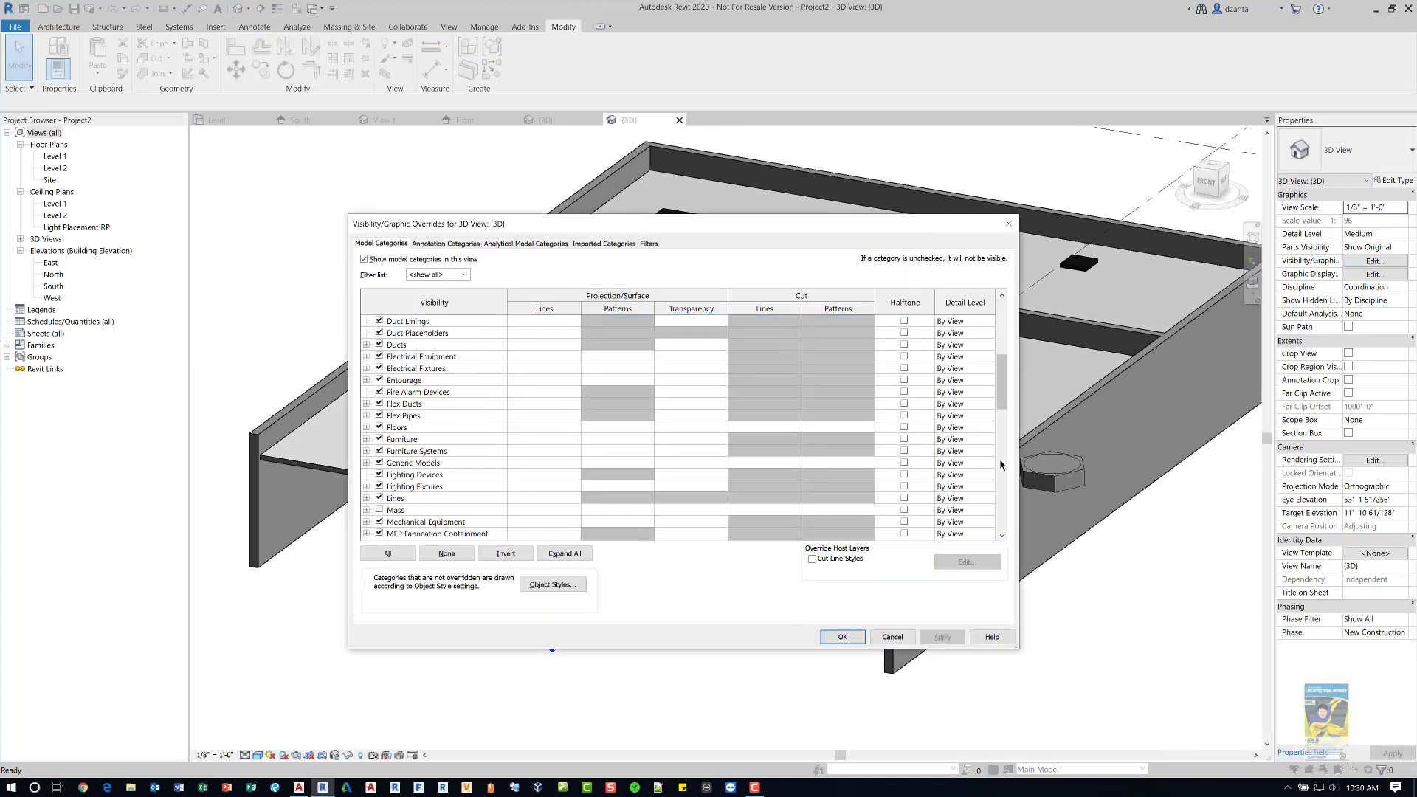
click(366, 487)
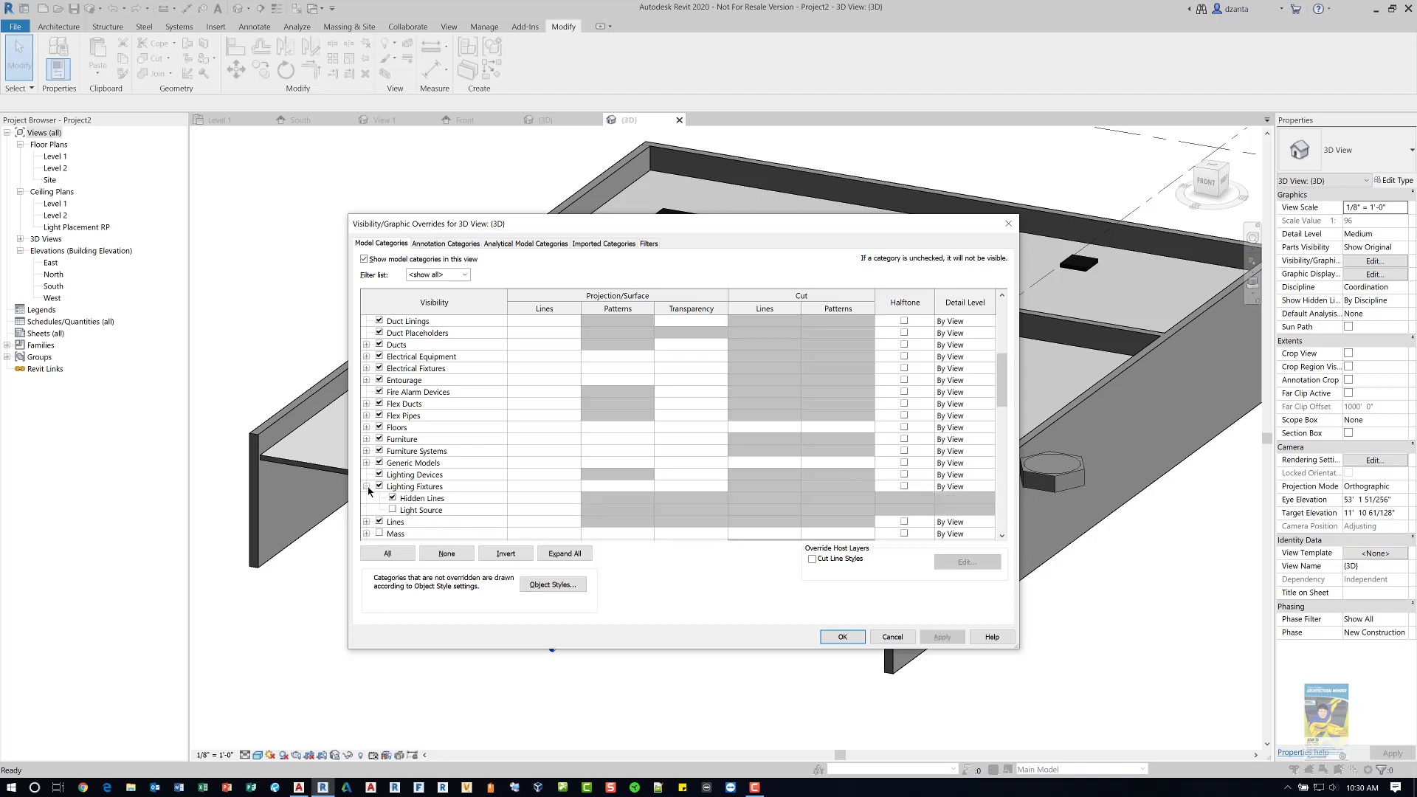
click(393, 510)
click(842, 637)
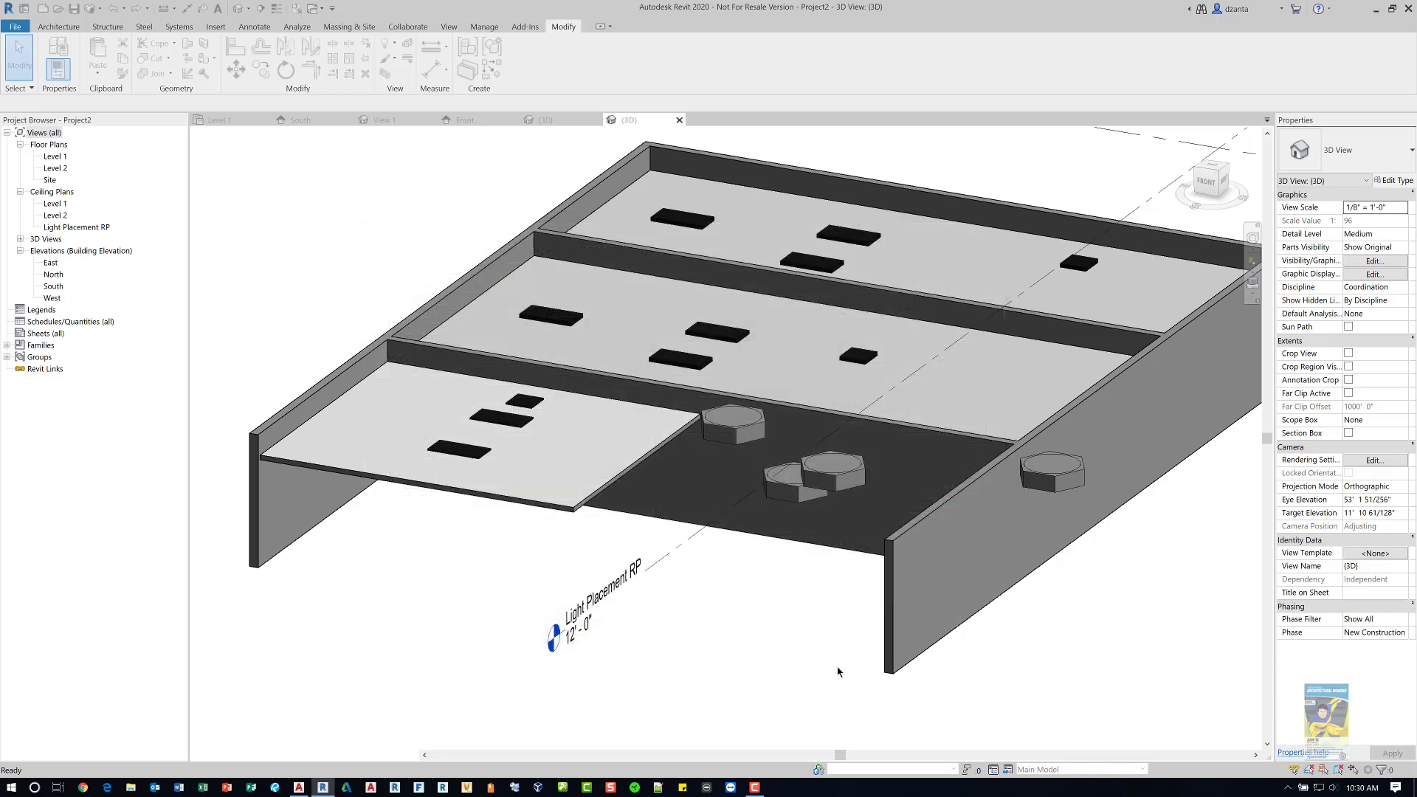
shift+middle_drag(1065, 703, 1037, 570)
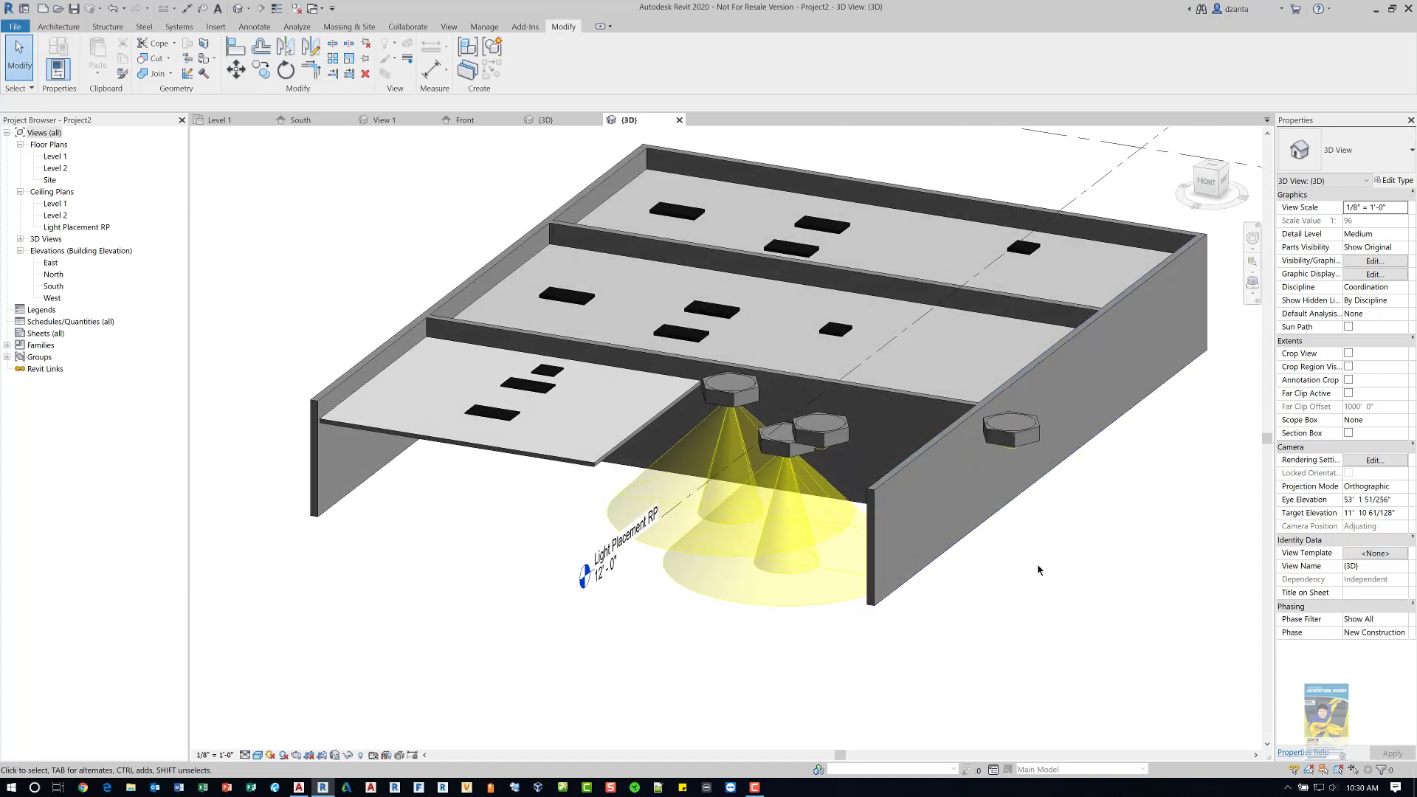